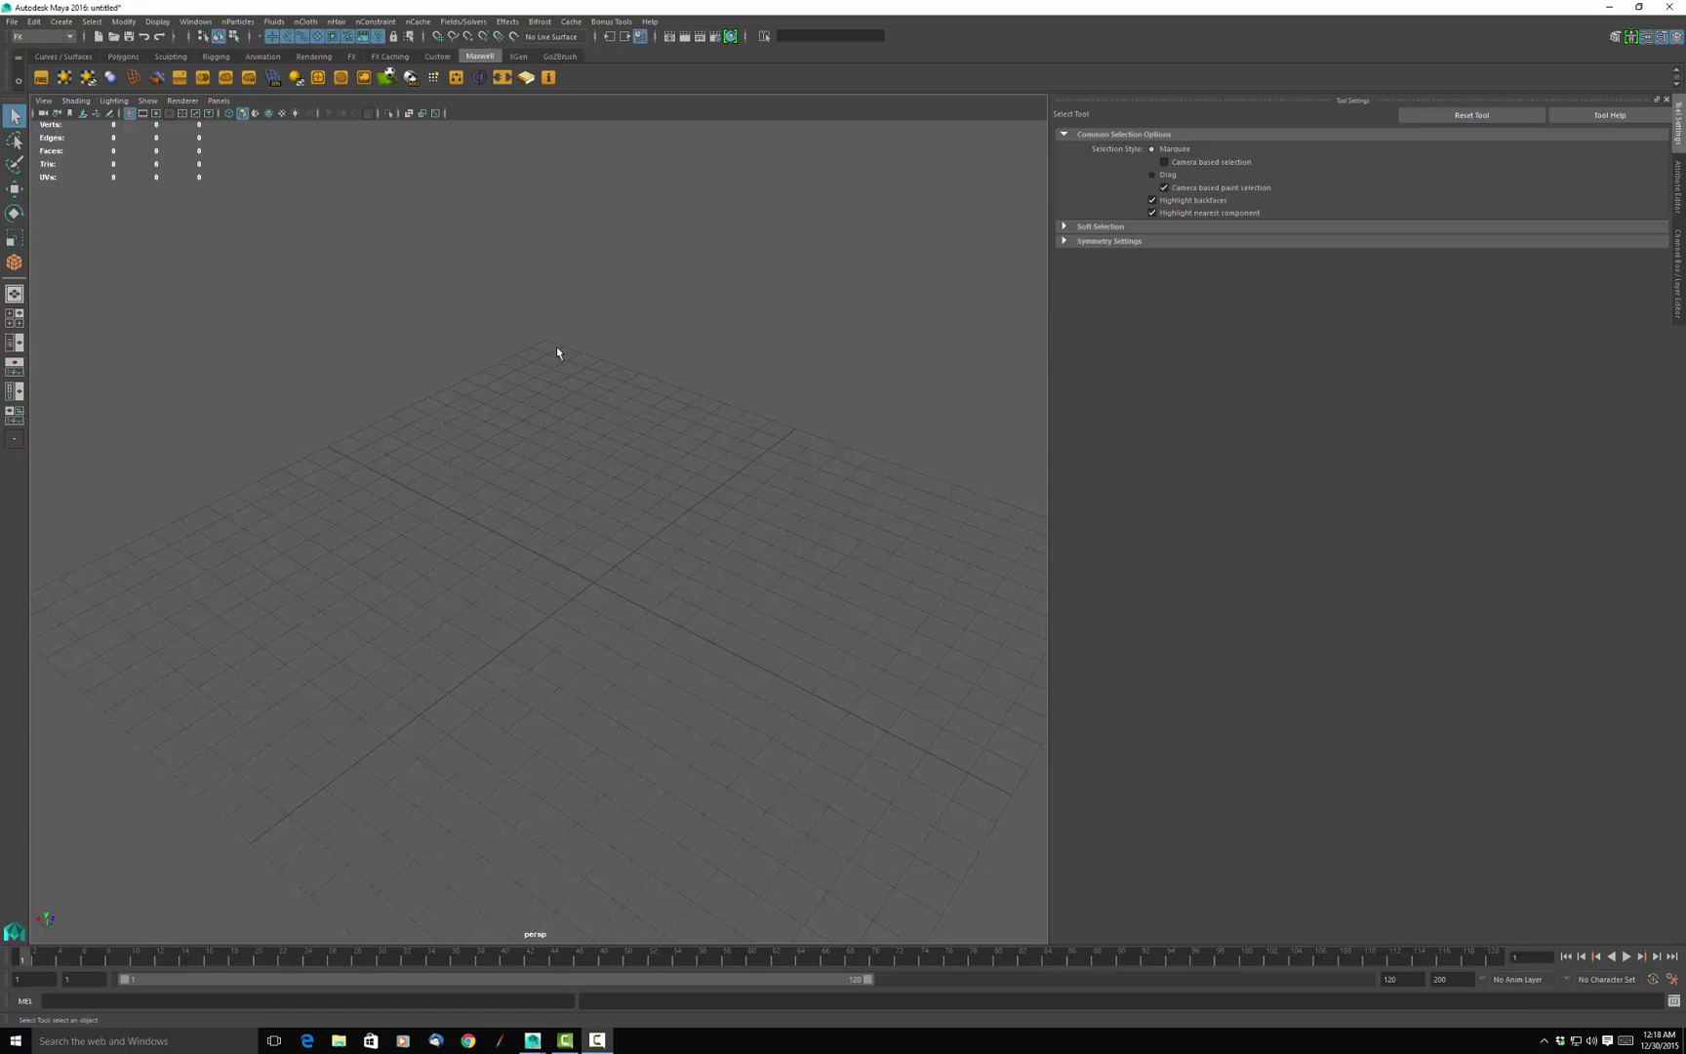
# Create pCube1, a polygon cube with 6, 11 and 7 divisions, dragged out on the grid.
pyautogui.press('space')
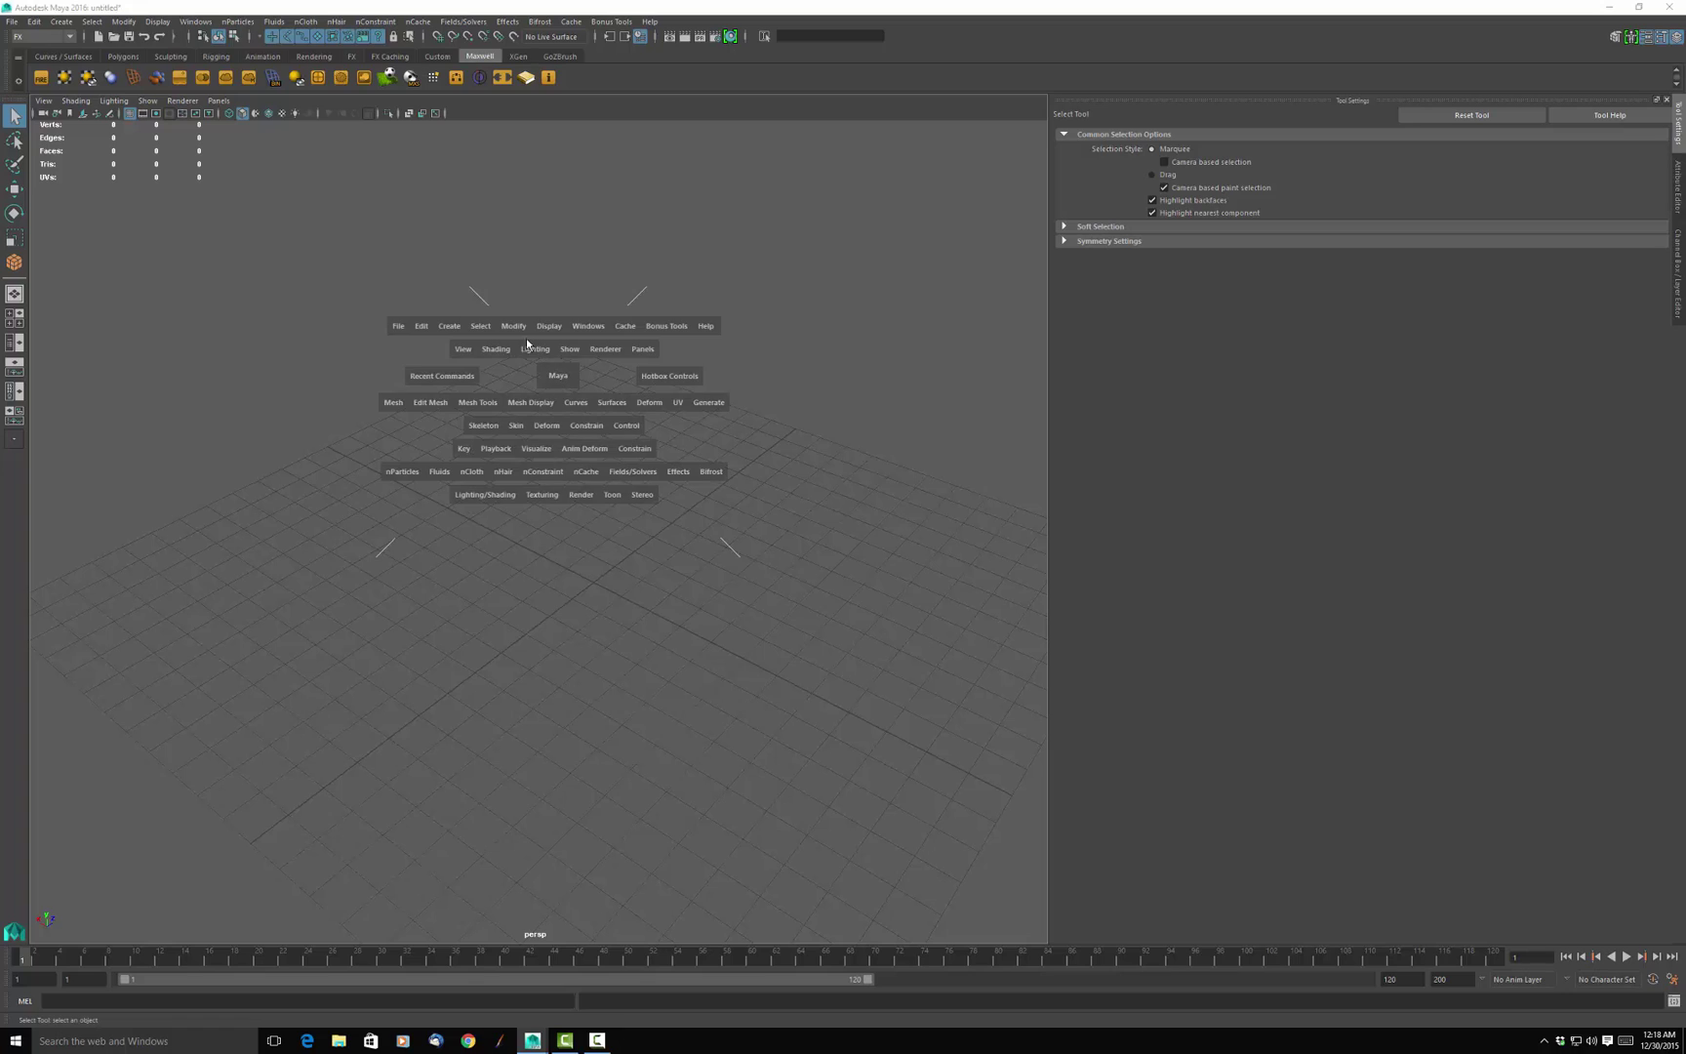
pyautogui.click(446, 325)
pyautogui.moveTo(488, 376)
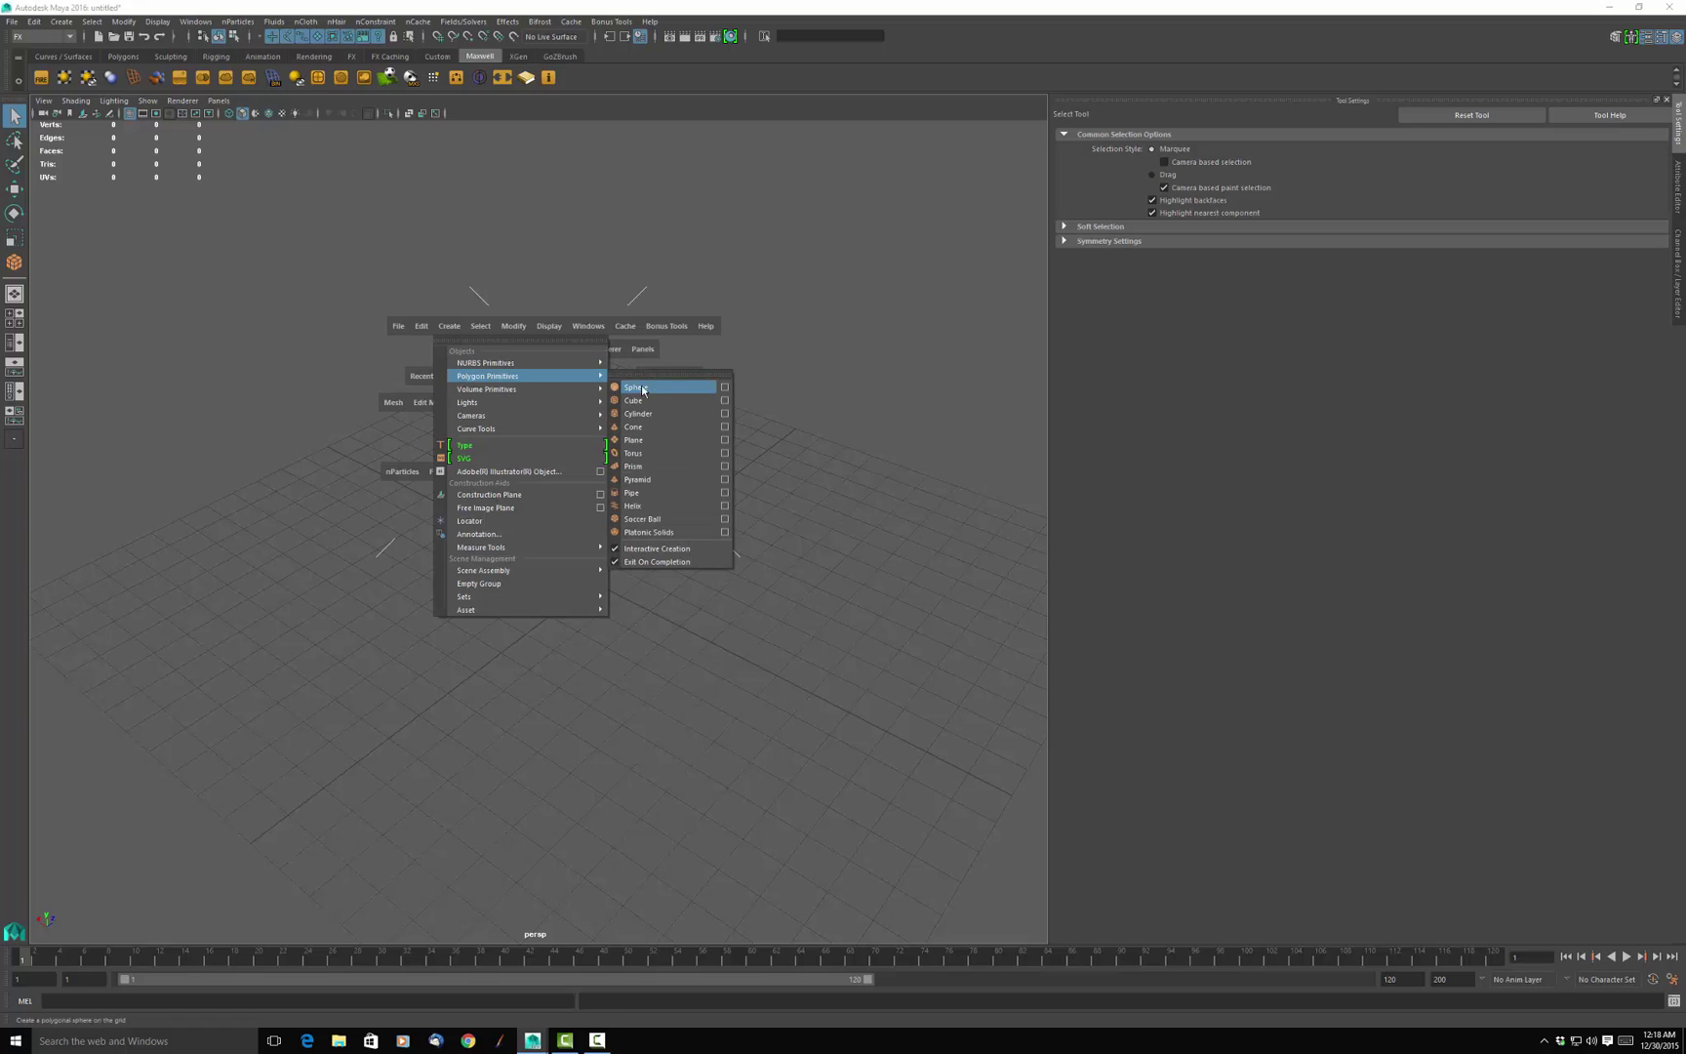
pyautogui.click(657, 398)
pyautogui.moveTo(466, 488); pyautogui.dragTo(651, 336)
pyautogui.scroll(-3, 702, 564)
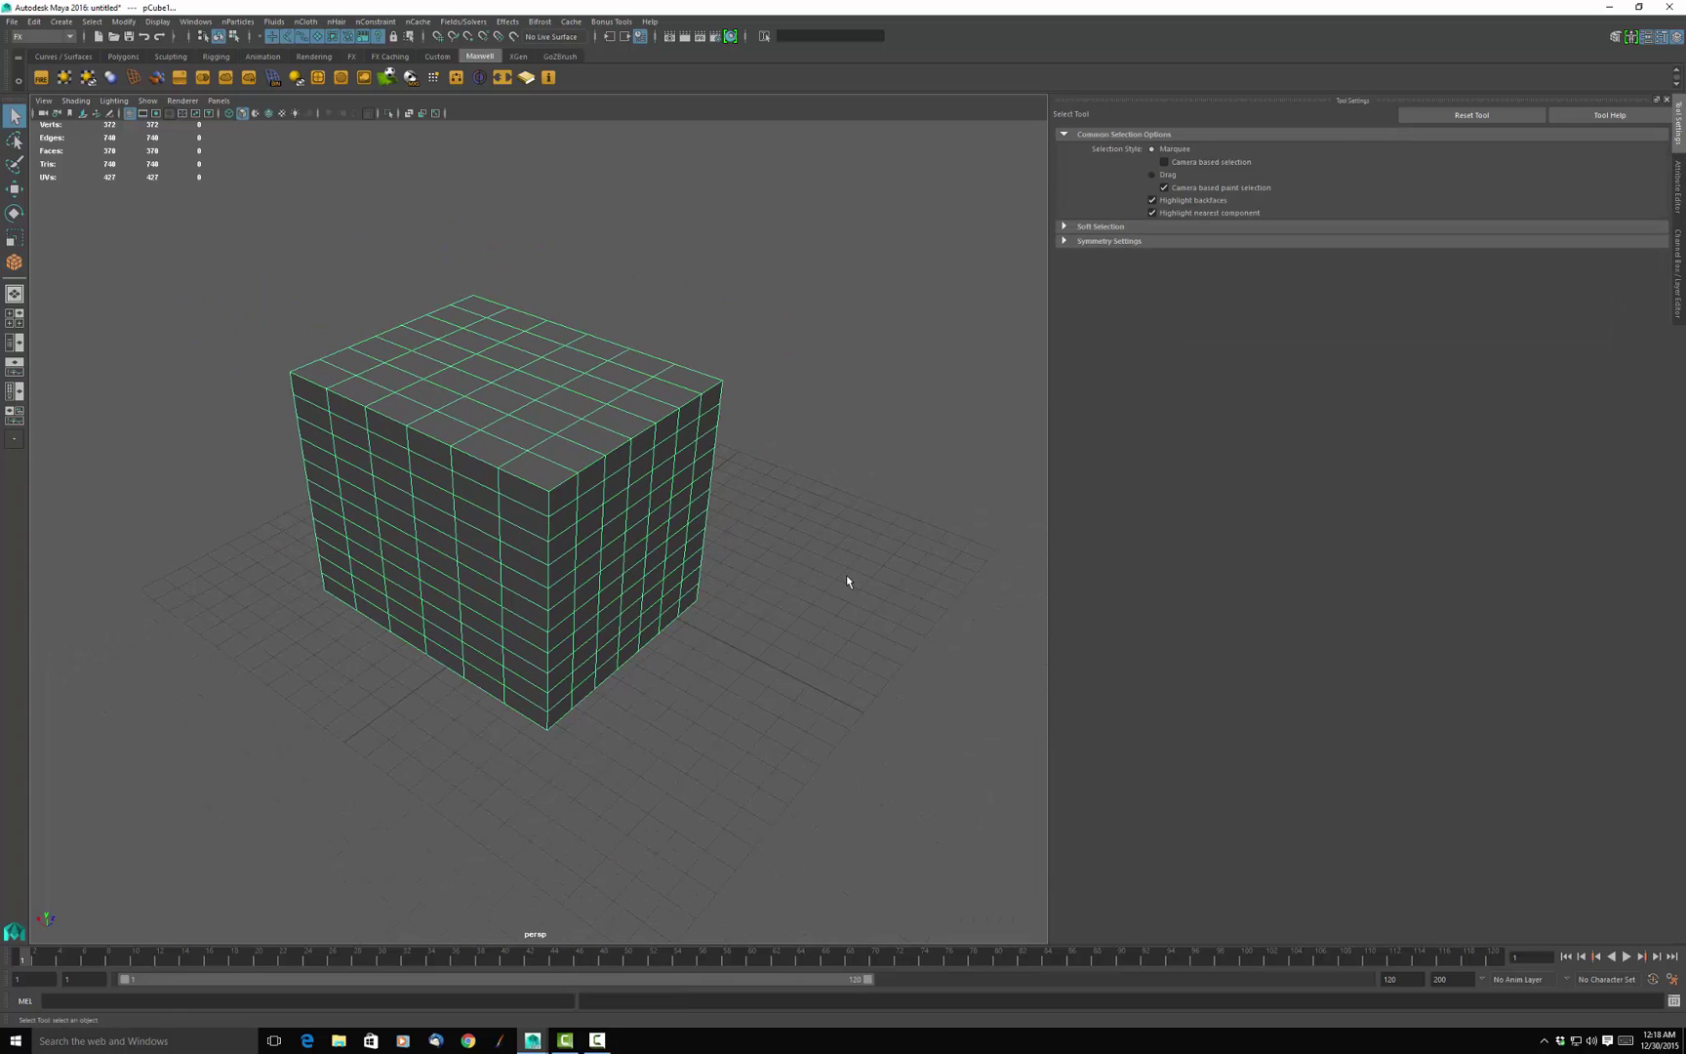
# Delete an edge loop across the cube's front face, dropping it from 370 to 344 faces.
pyautogui.keyDown('alt'); pyautogui.moveTo(845, 574); pyautogui.dragTo(851, 565); pyautogui.keyUp('alt')
pyautogui.rightClick(473, 505)
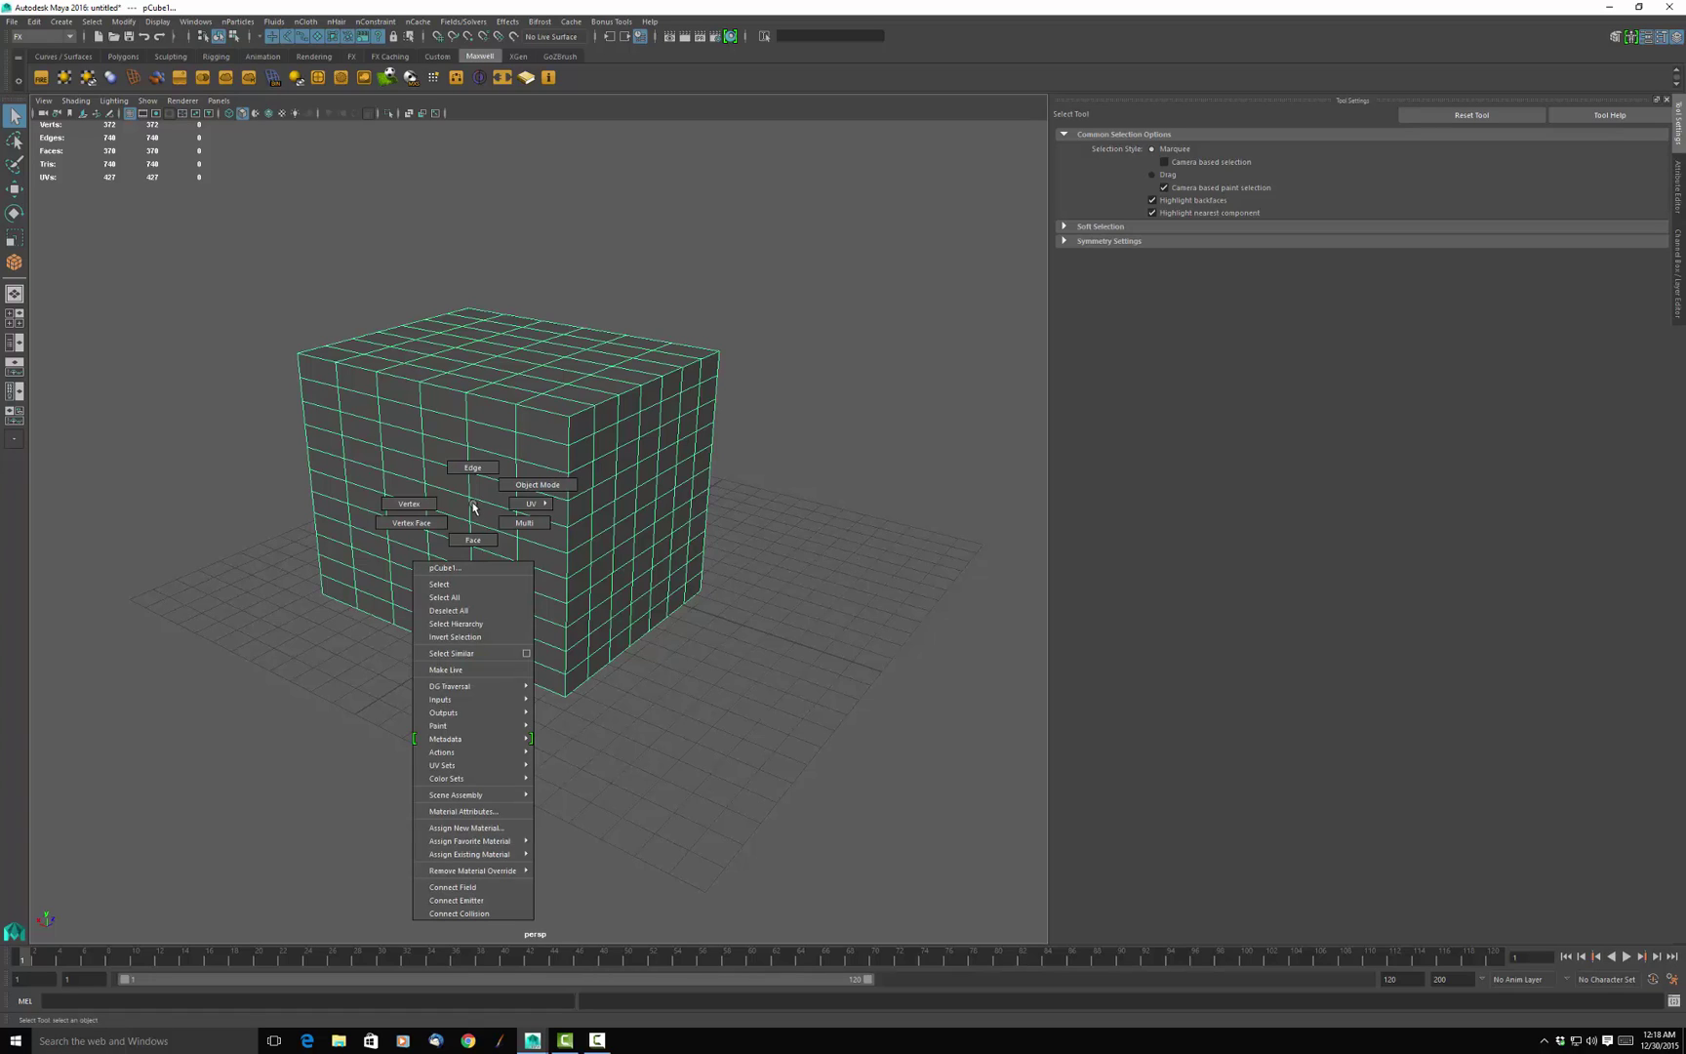
pyautogui.click(472, 467)
pyautogui.doubleClick(491, 478)
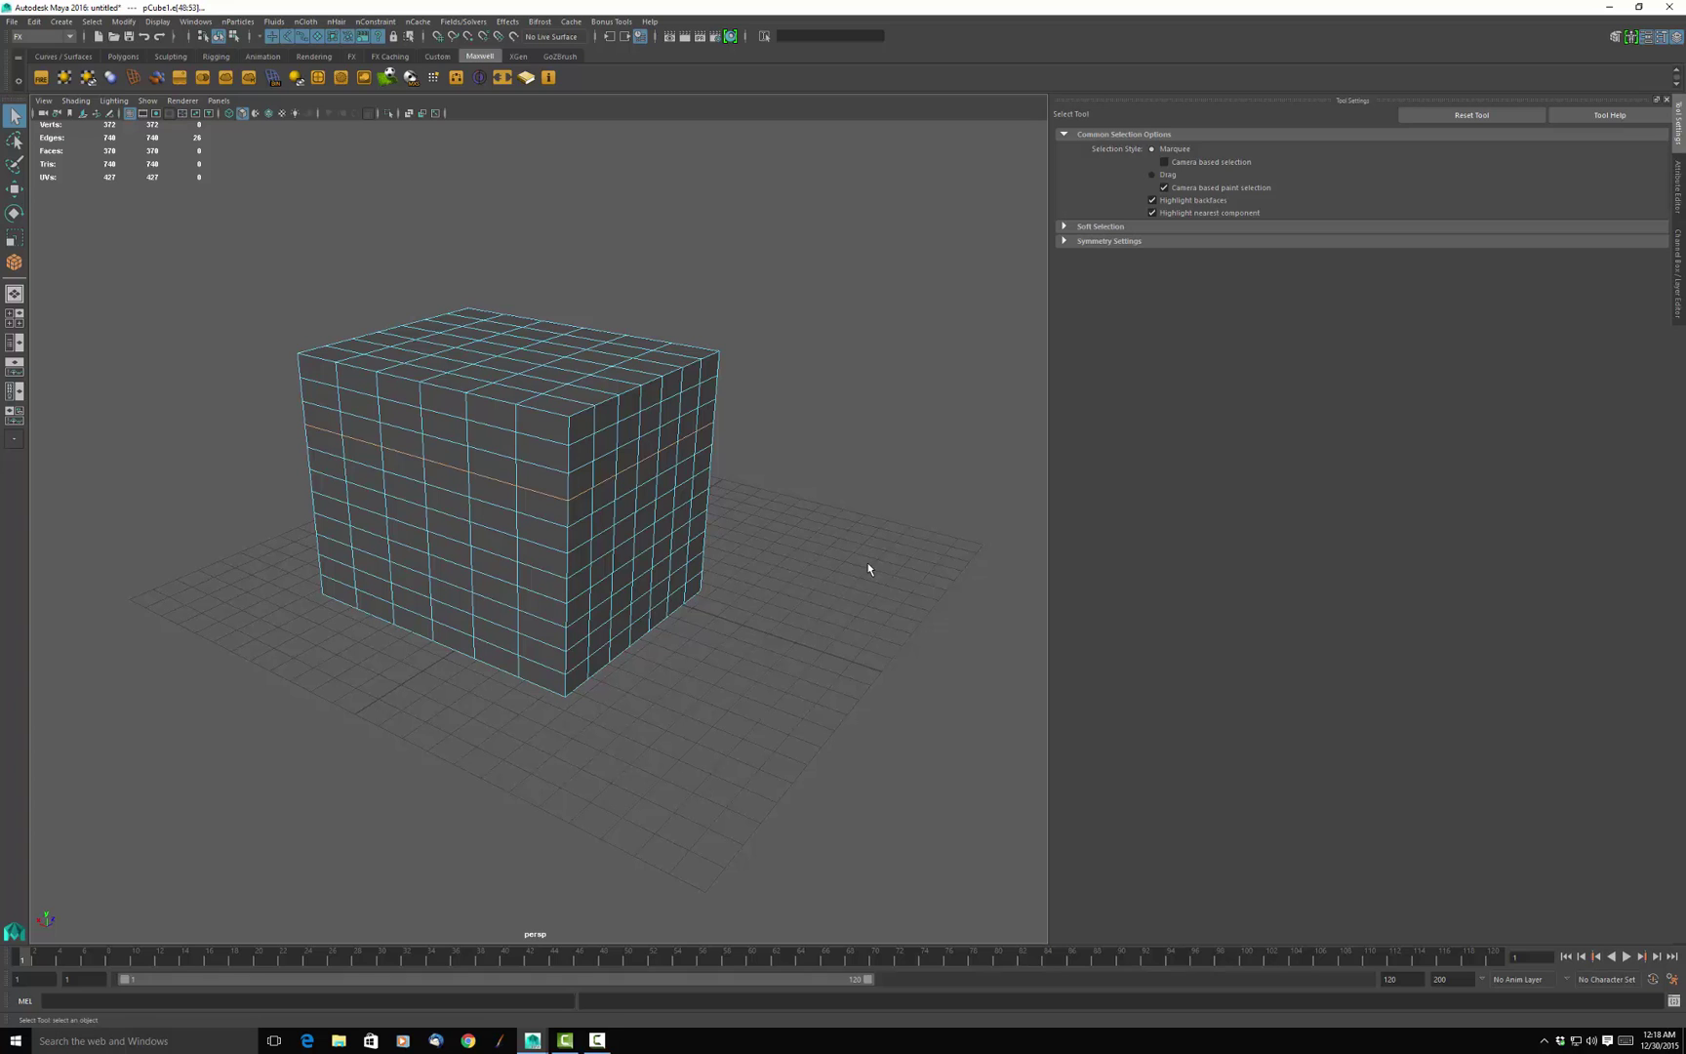
pyautogui.press('Delete')
pyautogui.scroll(6, 669, 554)
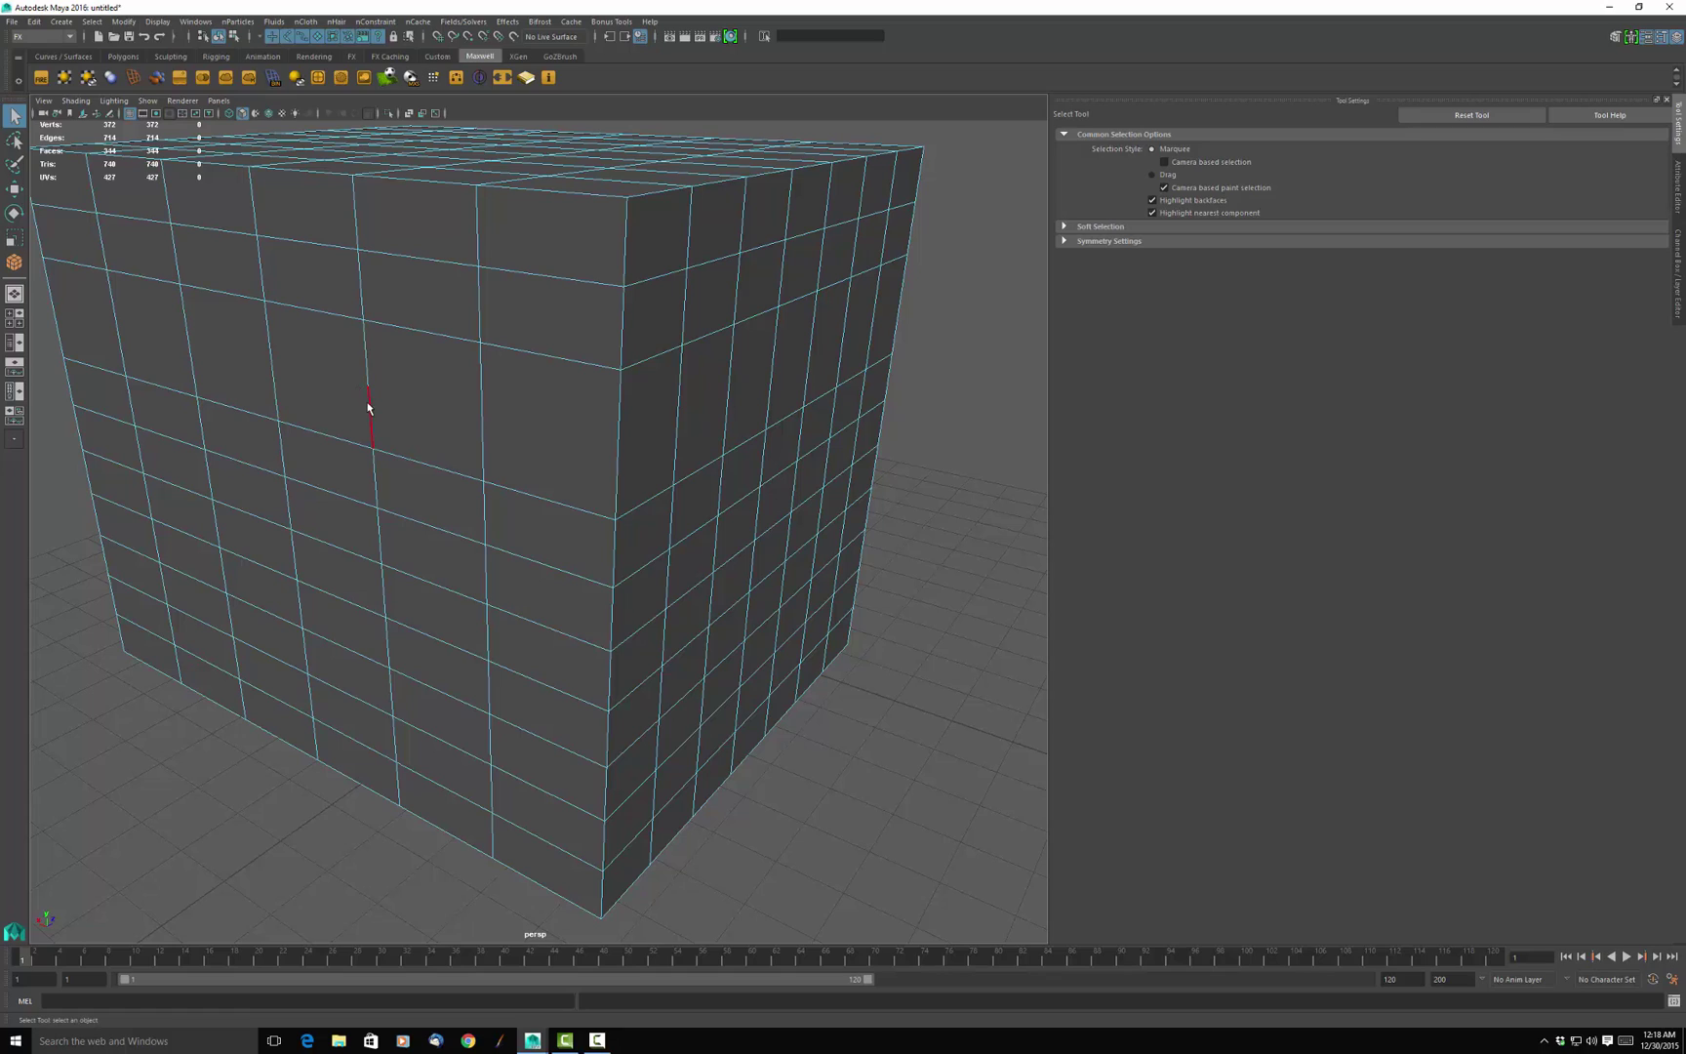
pyautogui.moveTo(368, 406); pyautogui.dragTo(337, 401, button='right')
pyautogui.scroll(-5, 432, 409)
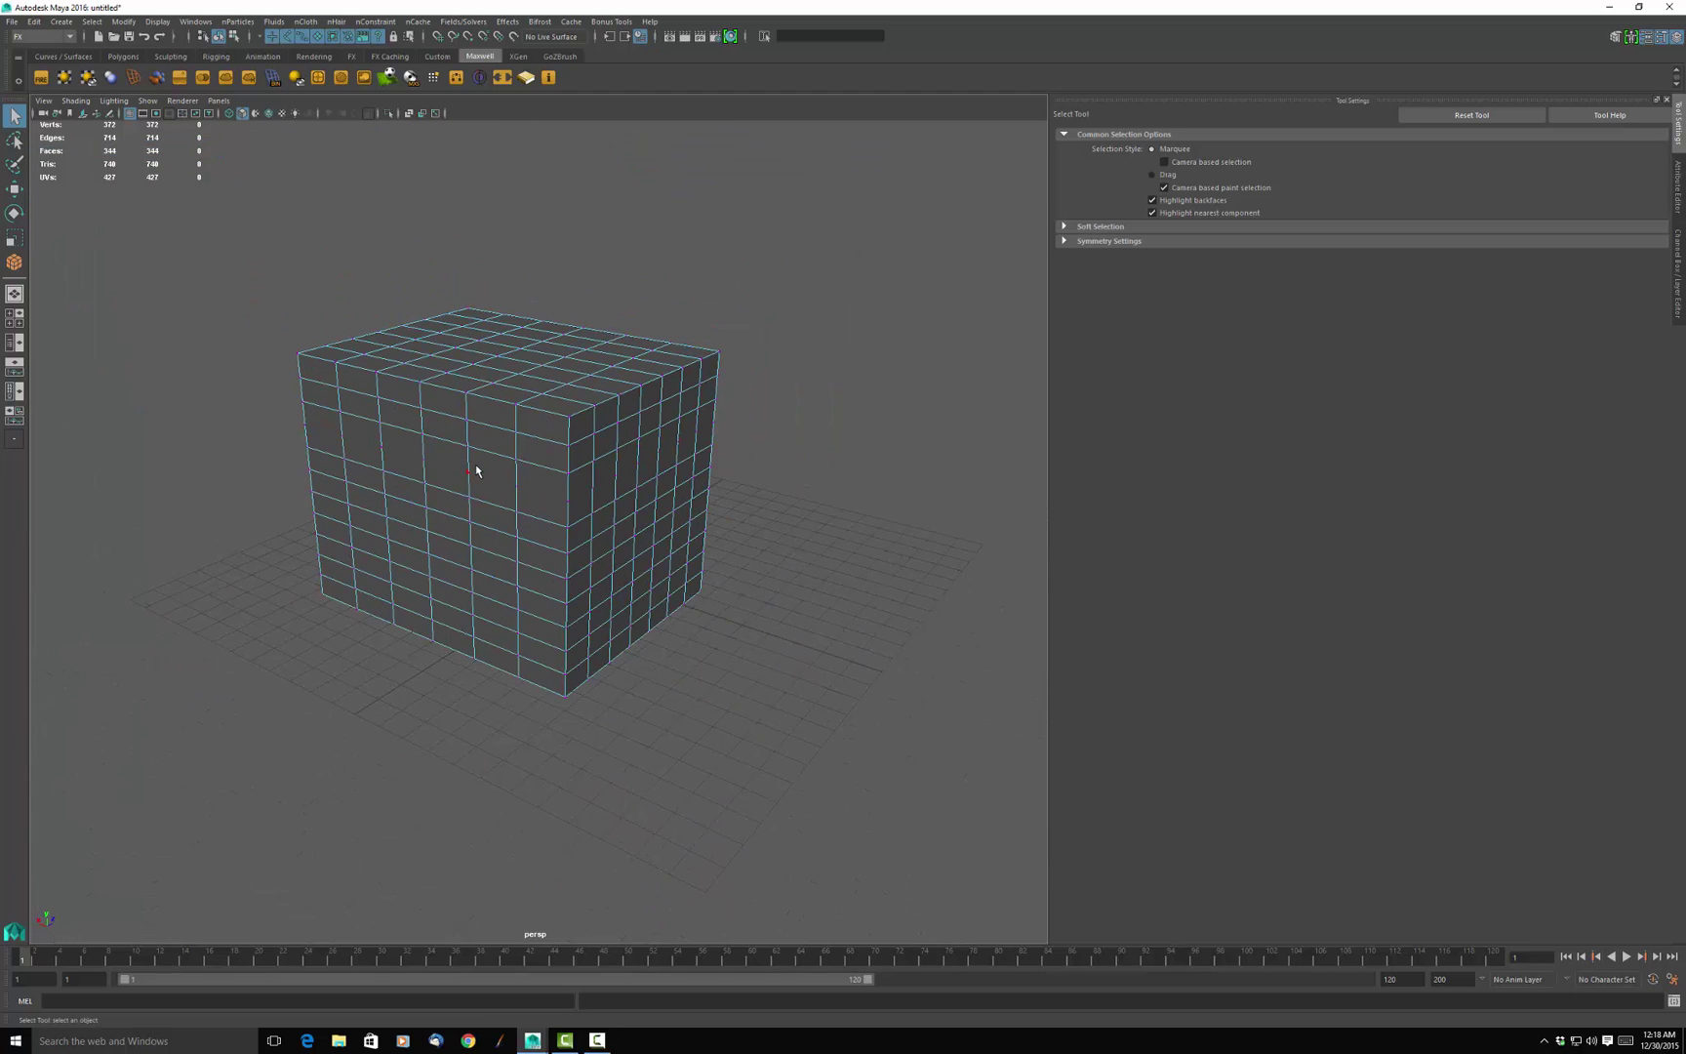
# In wireframe, marquee-select and delete the cube's leftover vertices, leaving 346 vertices and 688 edges.
pyautogui.rightClick(476, 471)
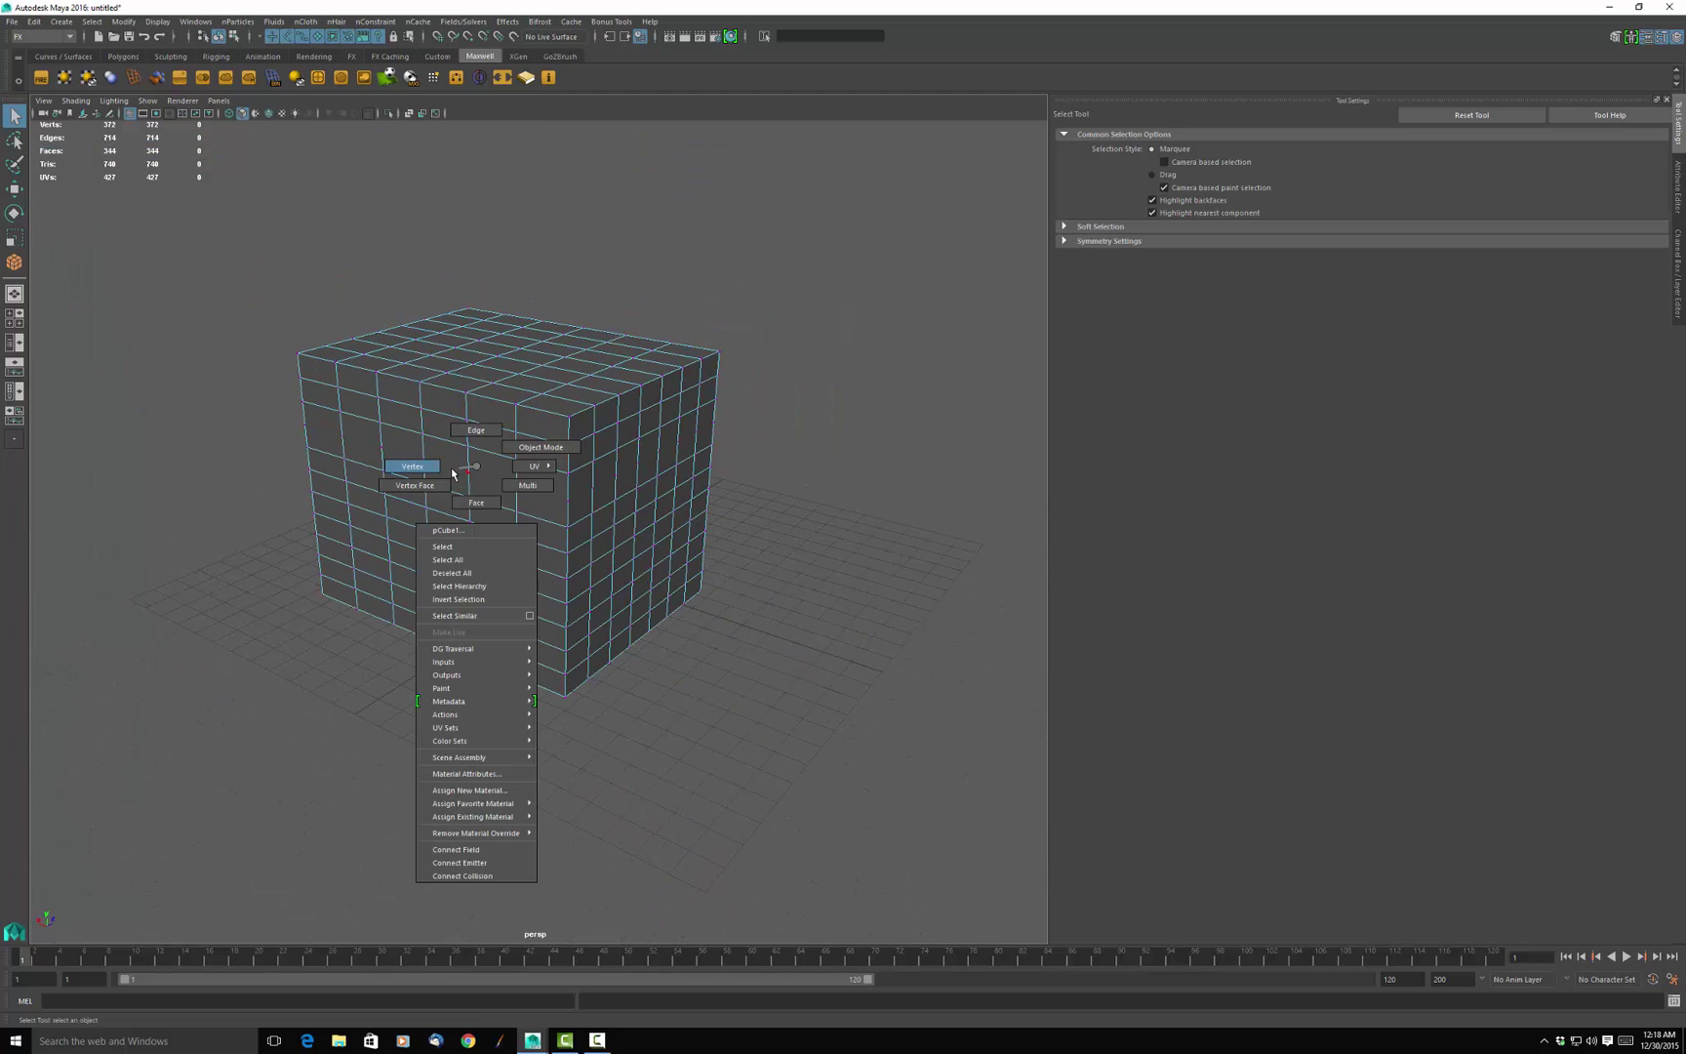
pyautogui.click(428, 469)
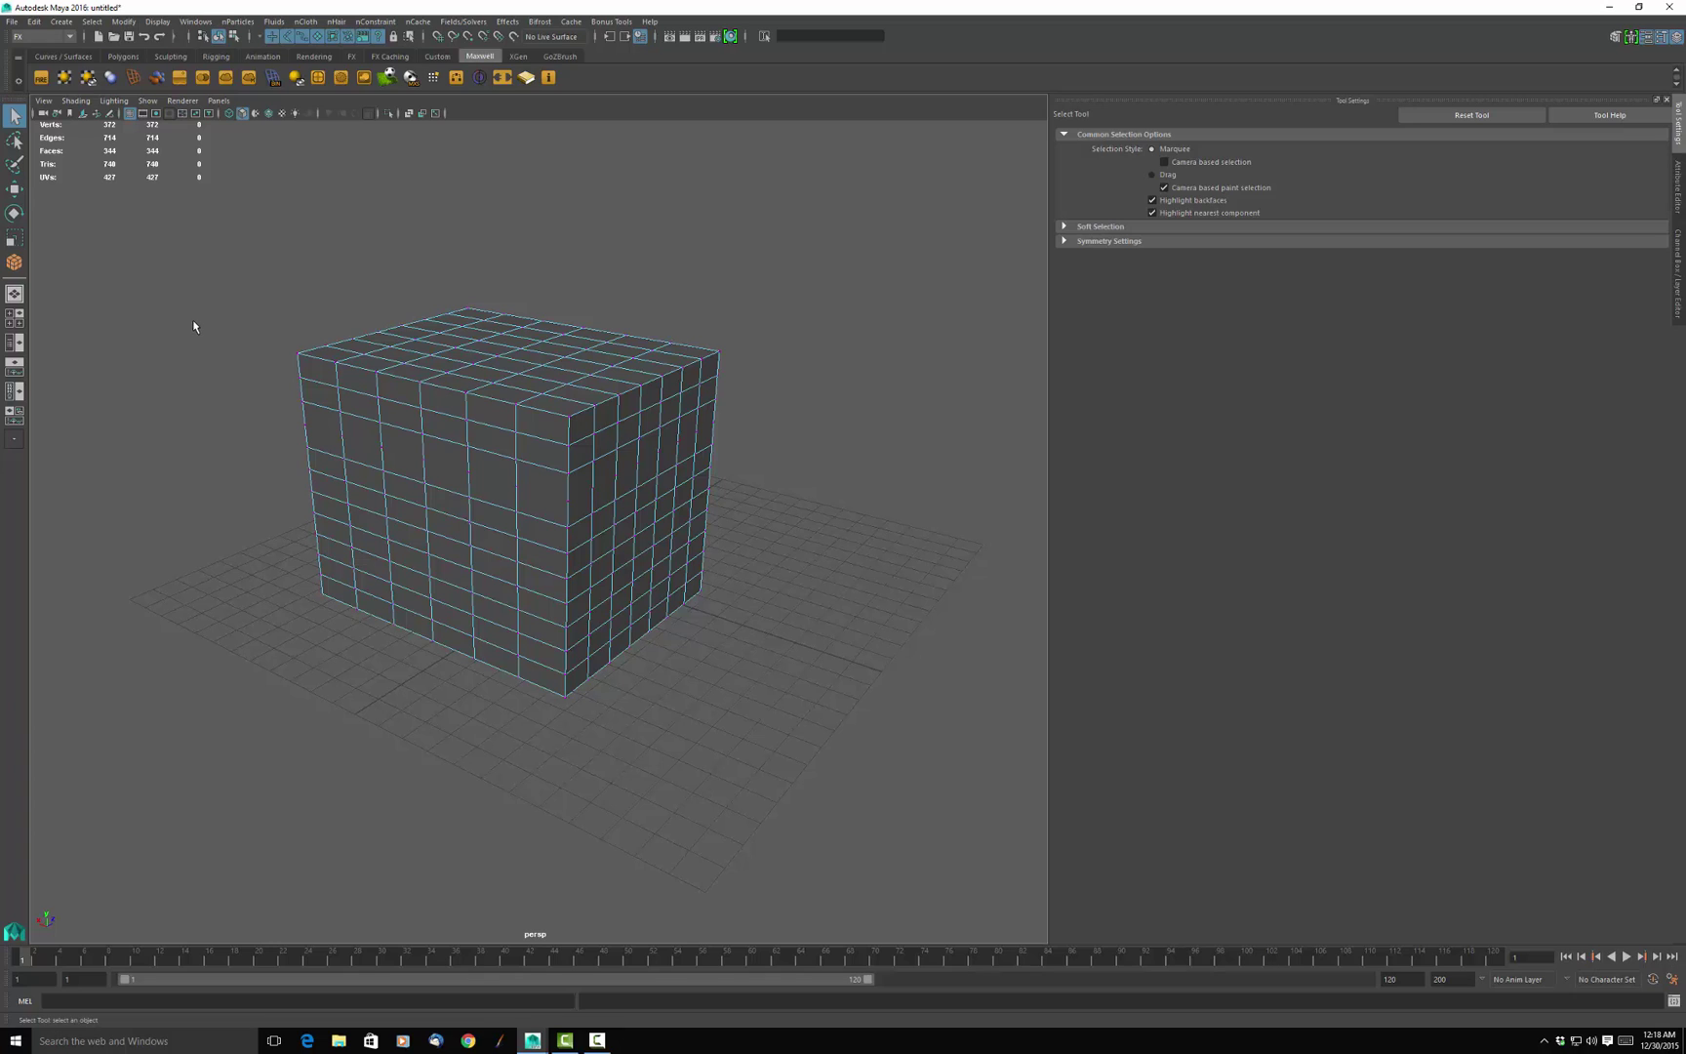
pyautogui.press('4')
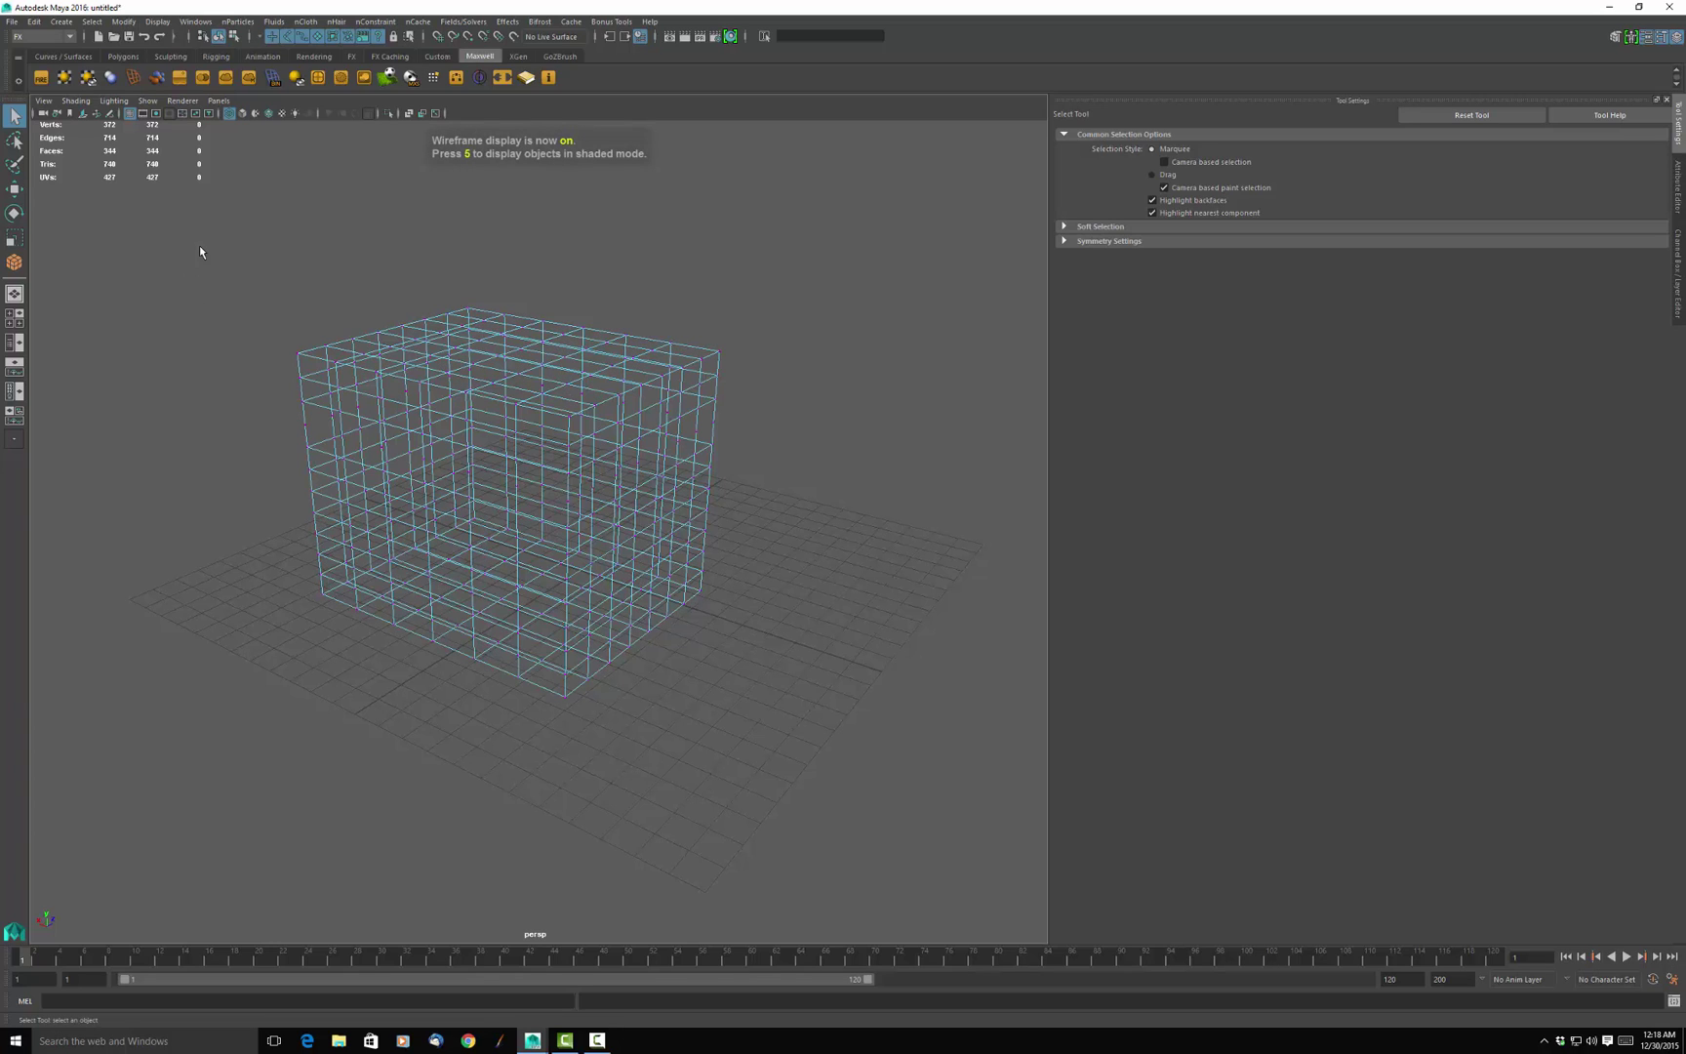
pyautogui.moveTo(199, 245); pyautogui.dragTo(867, 793)
pyautogui.press('Delete')
pyautogui.rightClick(600, 493)
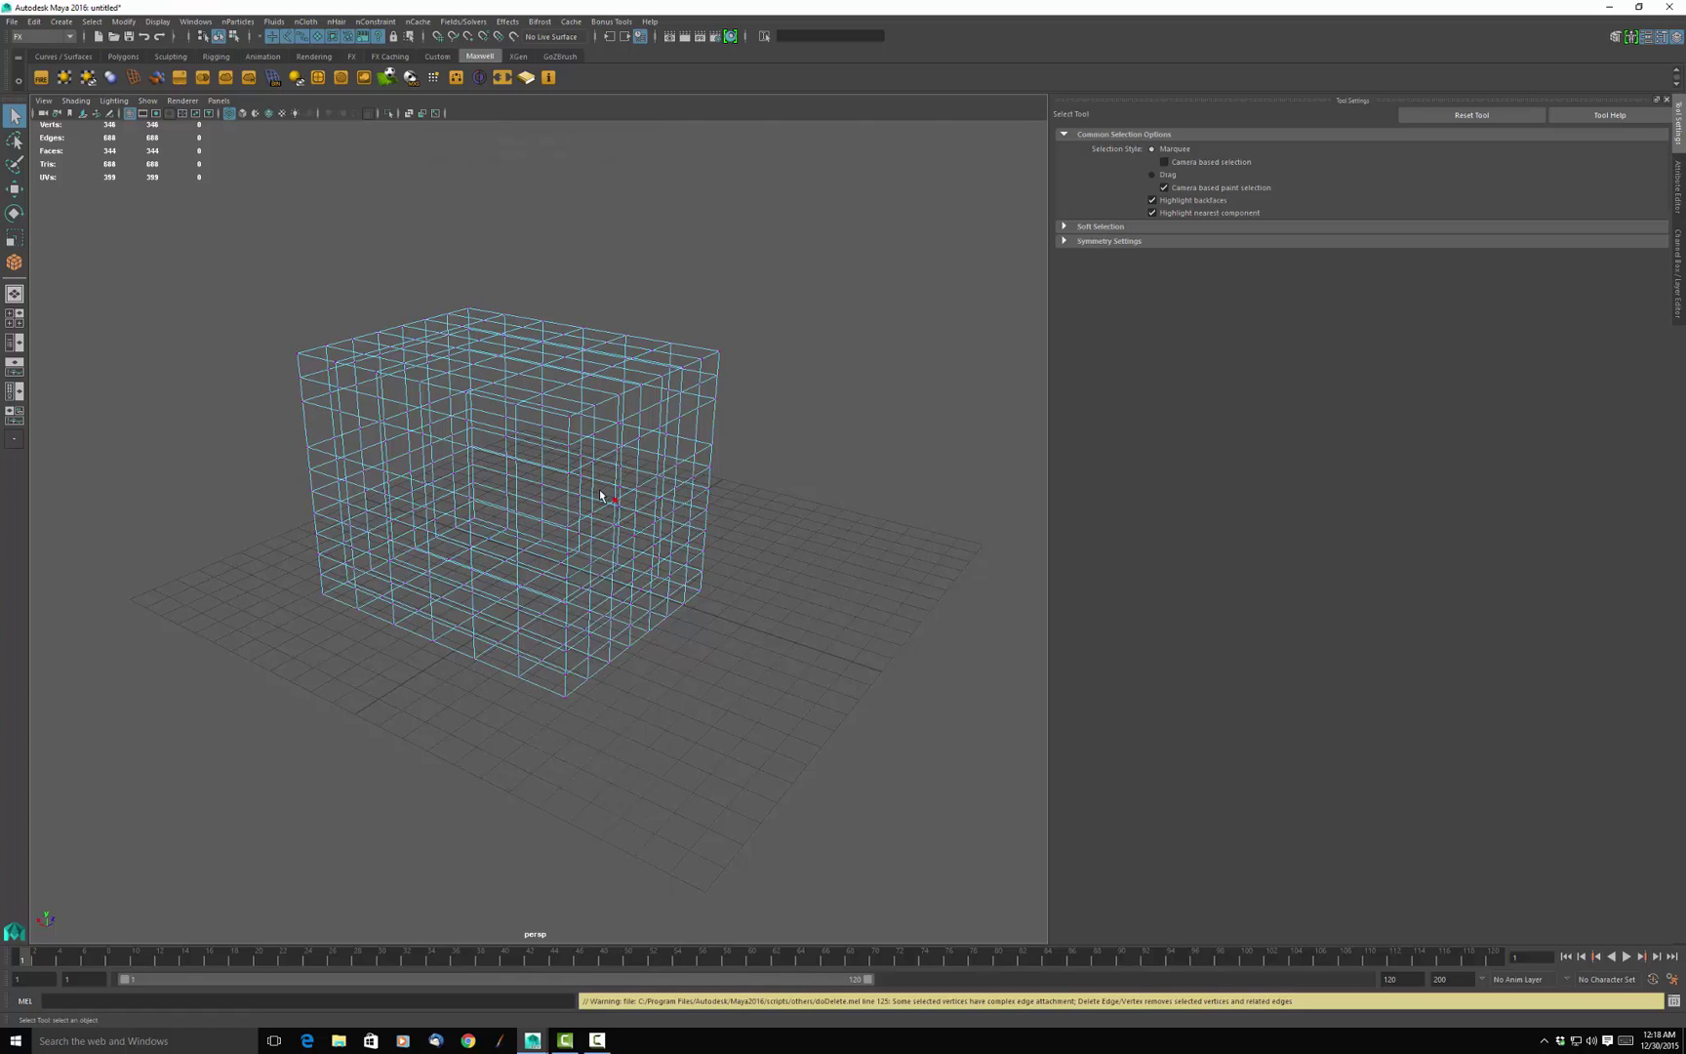
# Restore shaded display, put the cube in edge mode, and frame it in view.
pyautogui.press('5')
pyautogui.scroll(5, 597, 497)
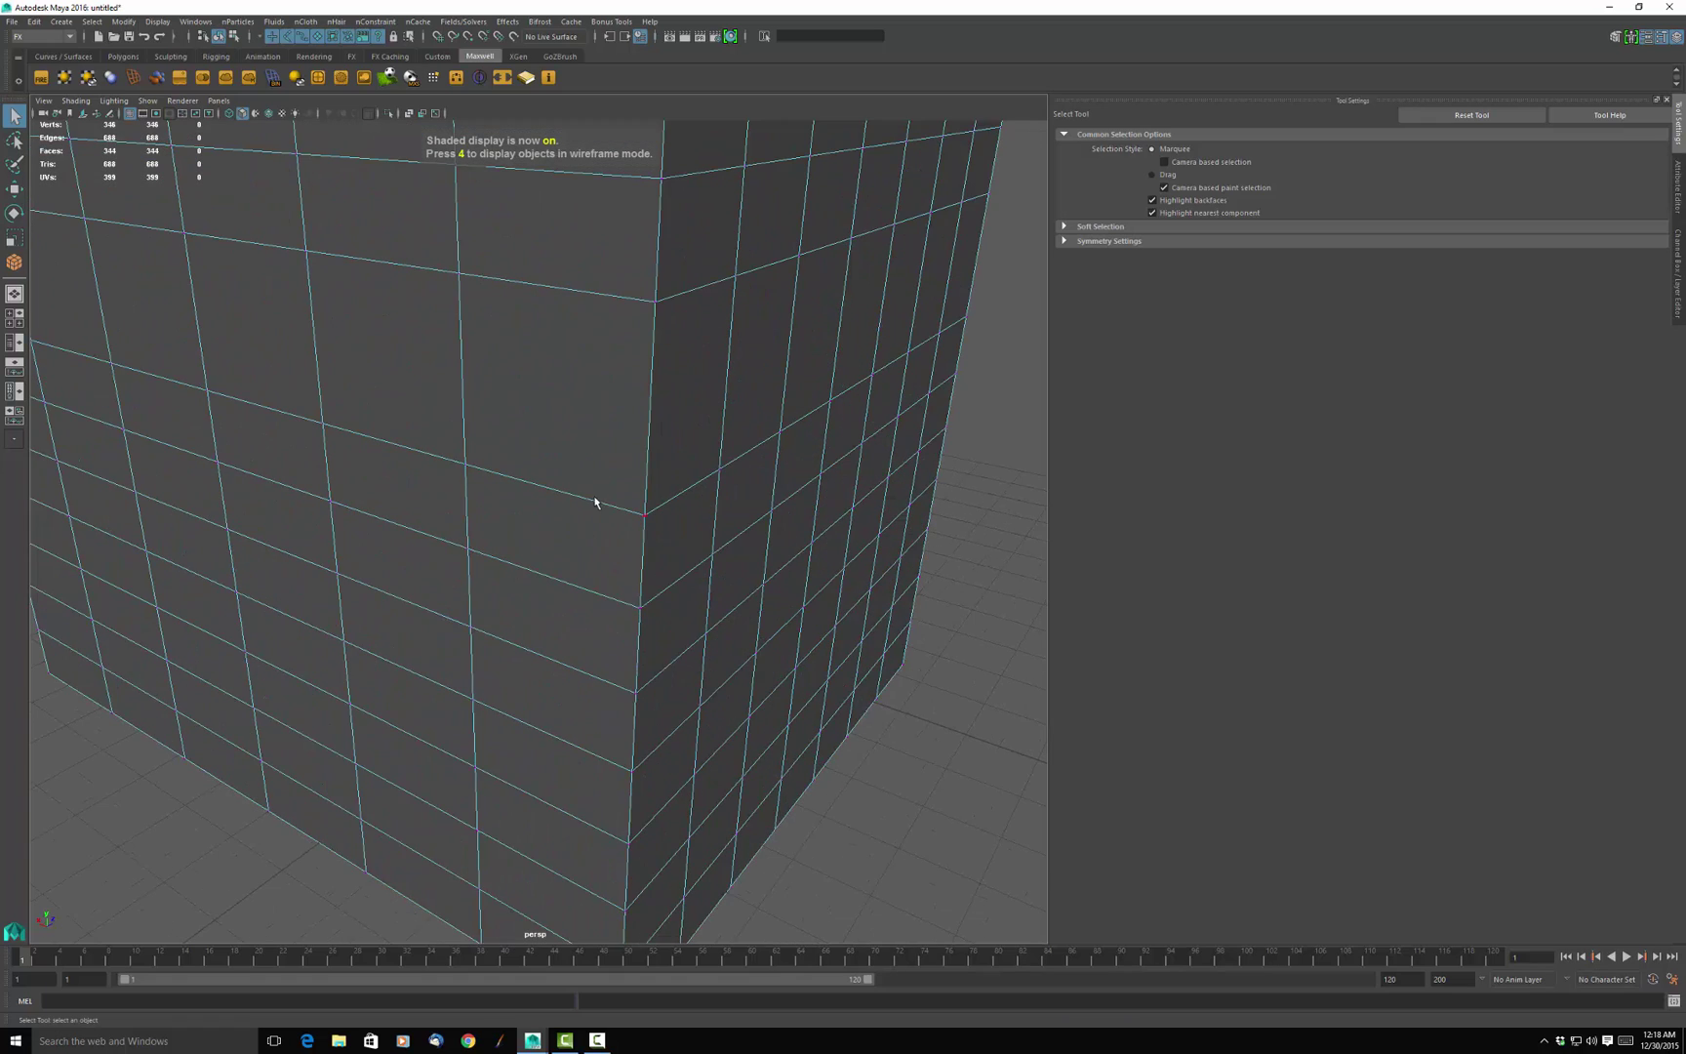
pyautogui.scroll(-3, 464, 395)
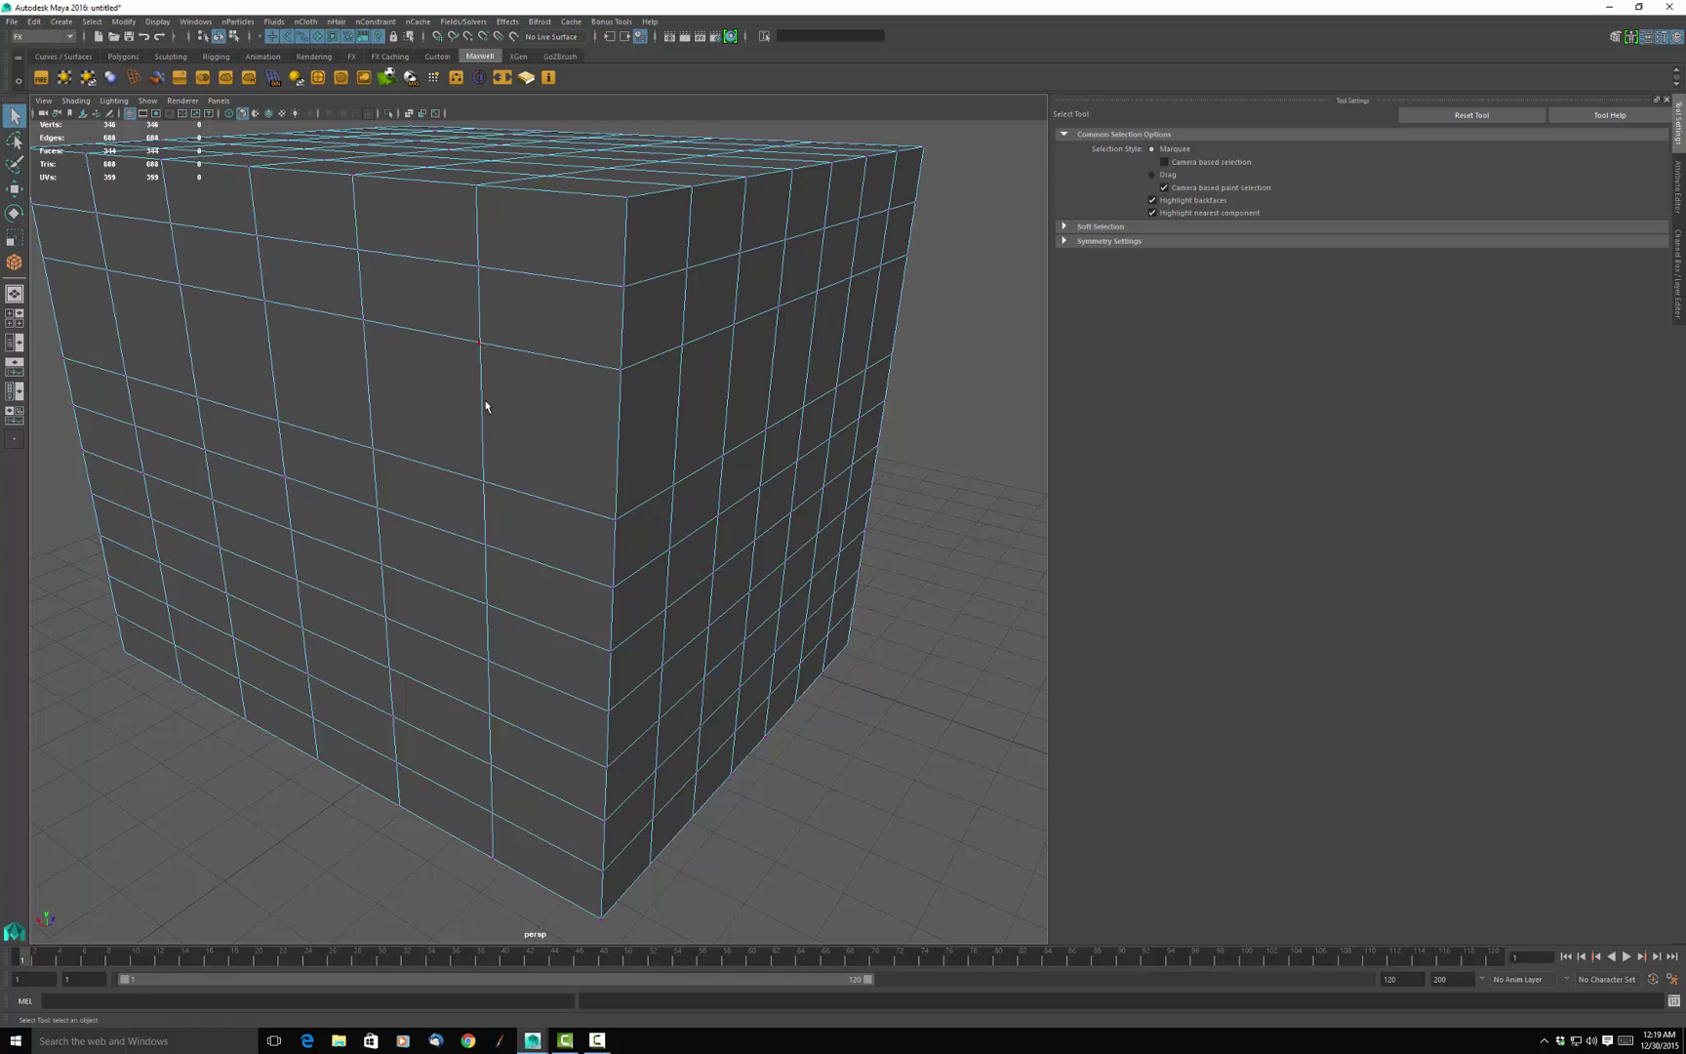
pyautogui.scroll(2, 494, 417)
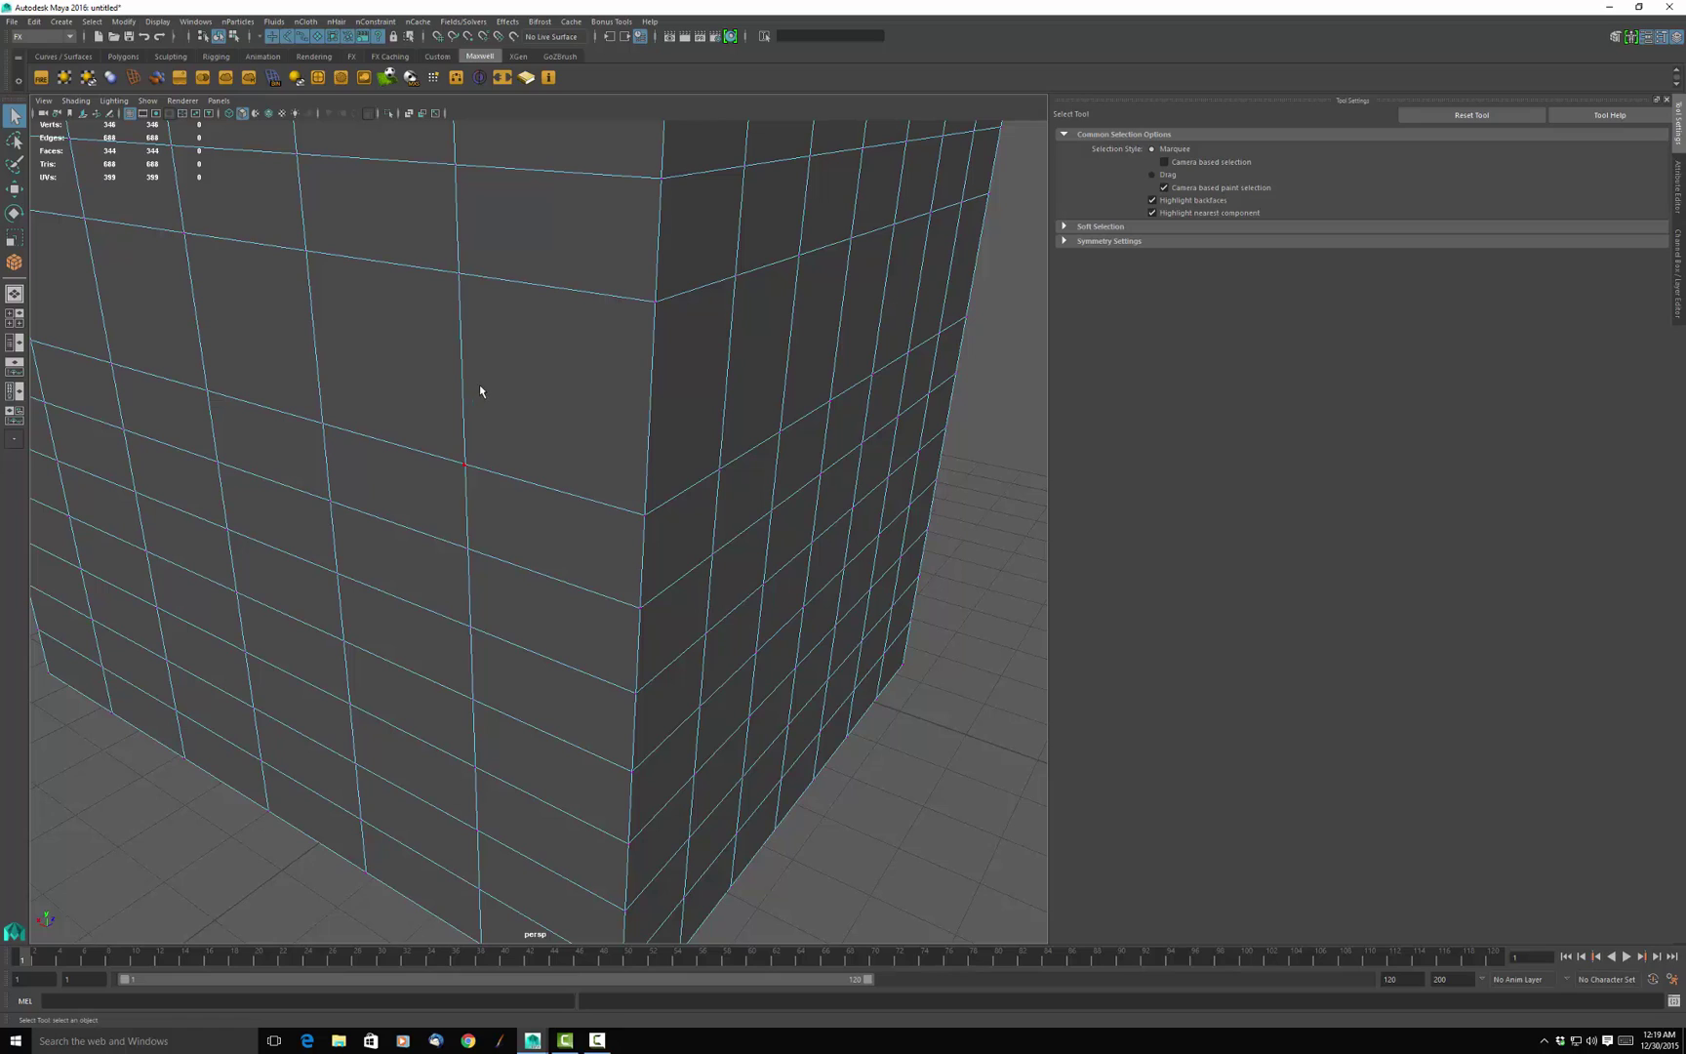
pyautogui.rightClick(459, 384)
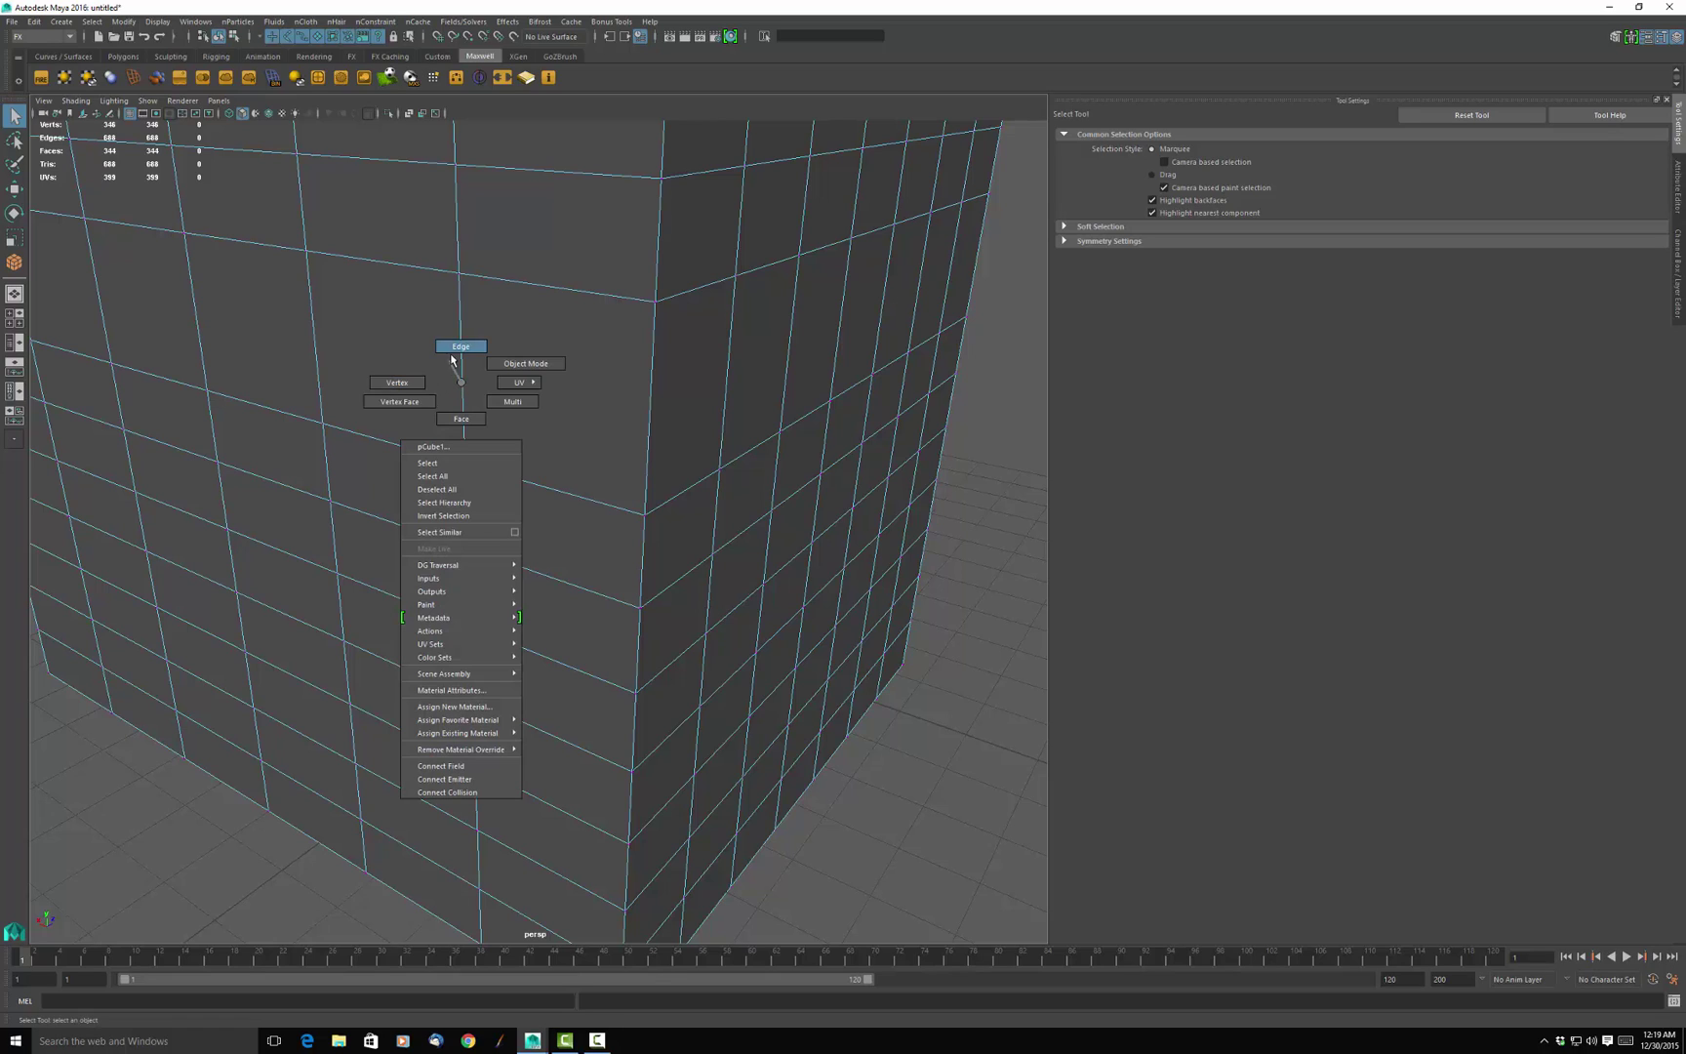
pyautogui.click(461, 346)
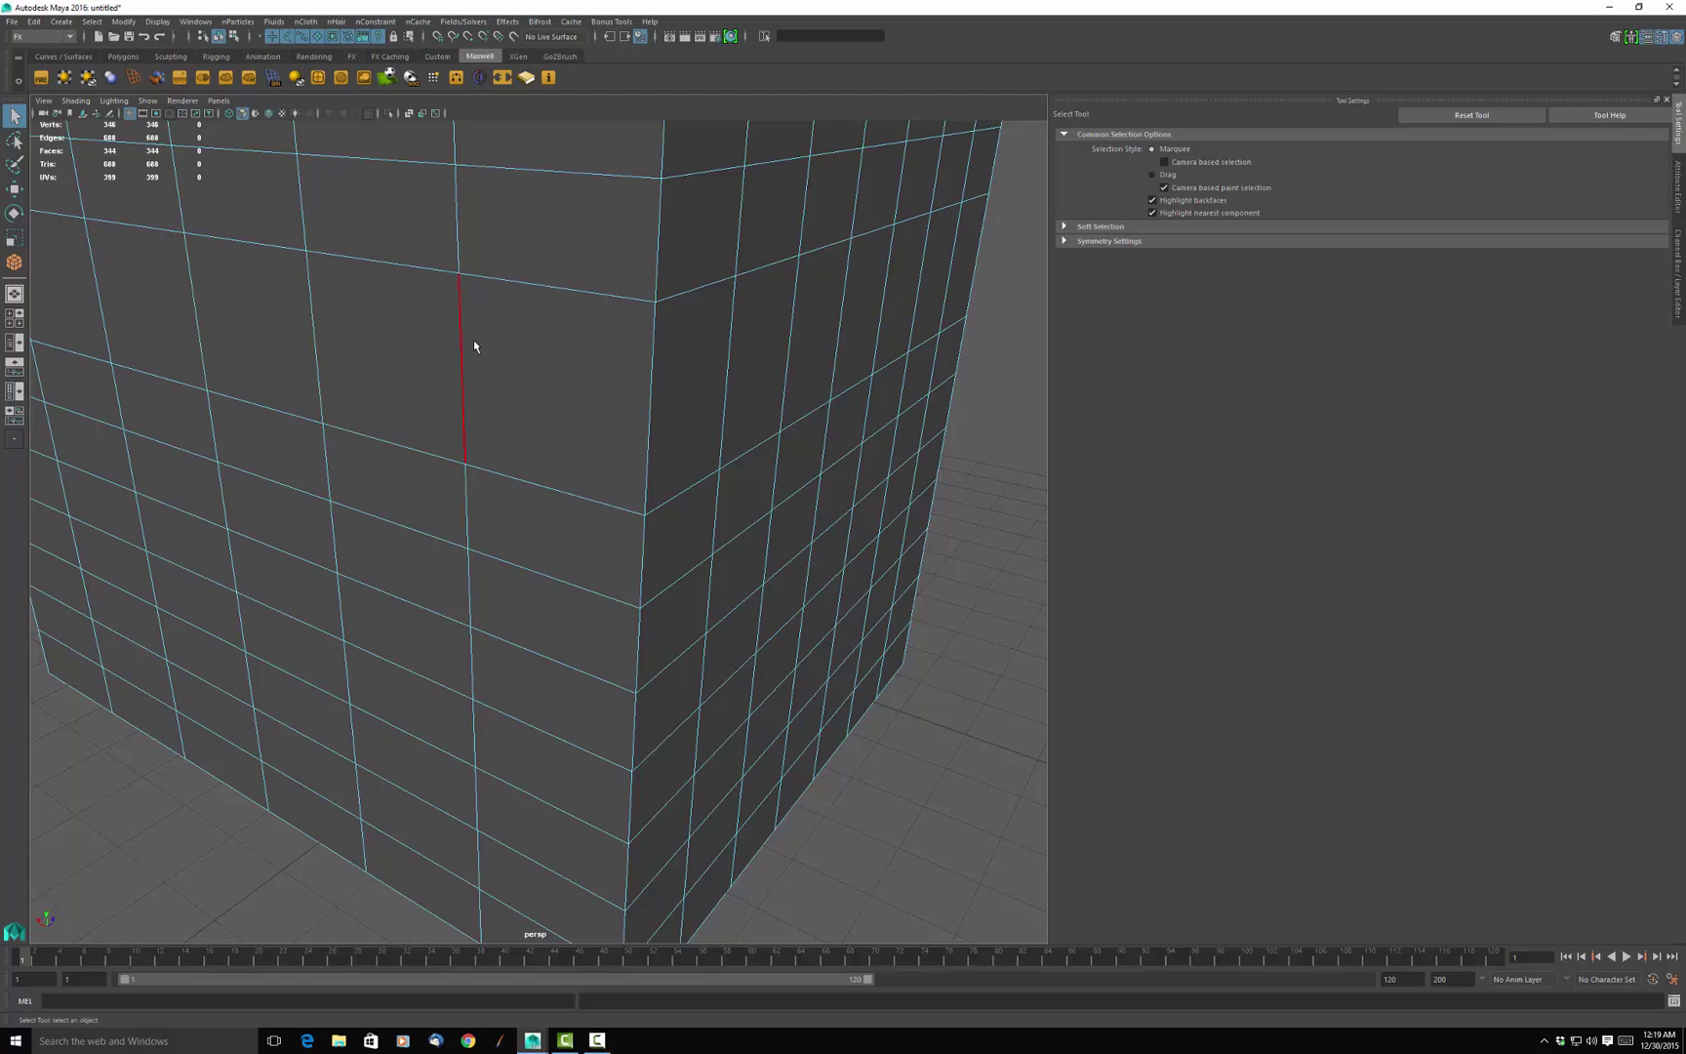
pyautogui.press('f')
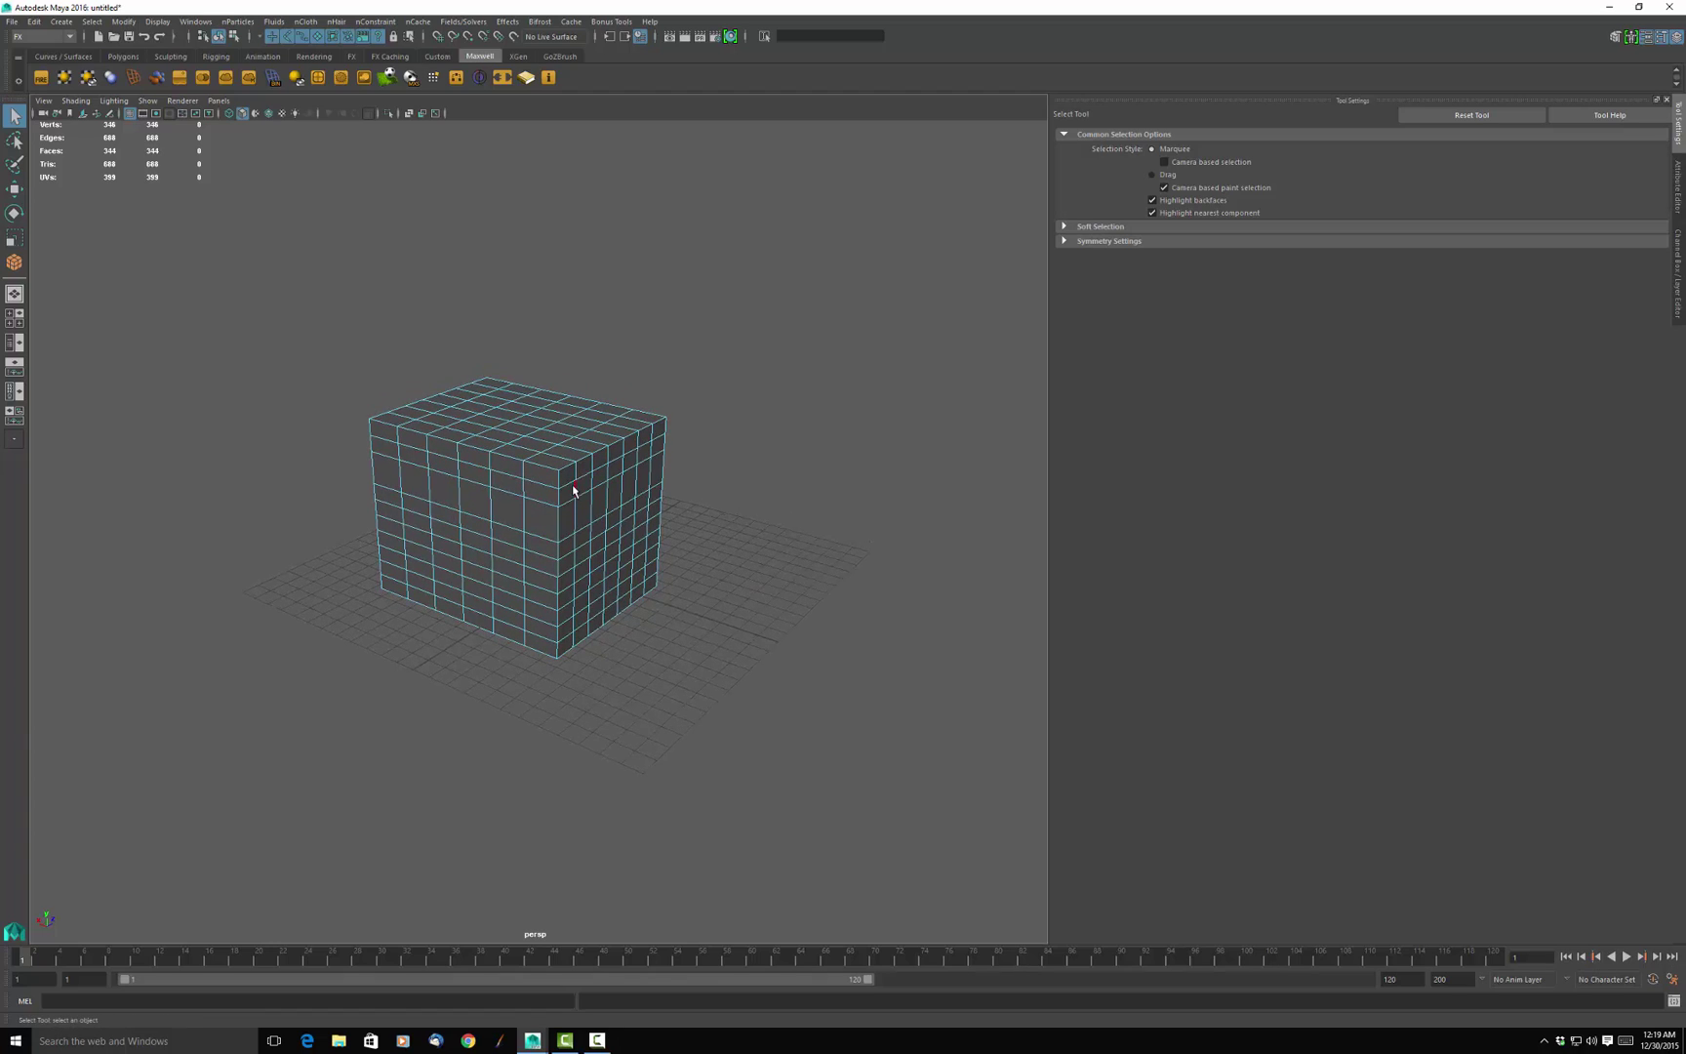
# Return pCube1 to object mode and move it up and left off the grid centre.
pyautogui.moveTo(574, 490); pyautogui.dragTo(567, 561, button='right')
pyautogui.press('w')
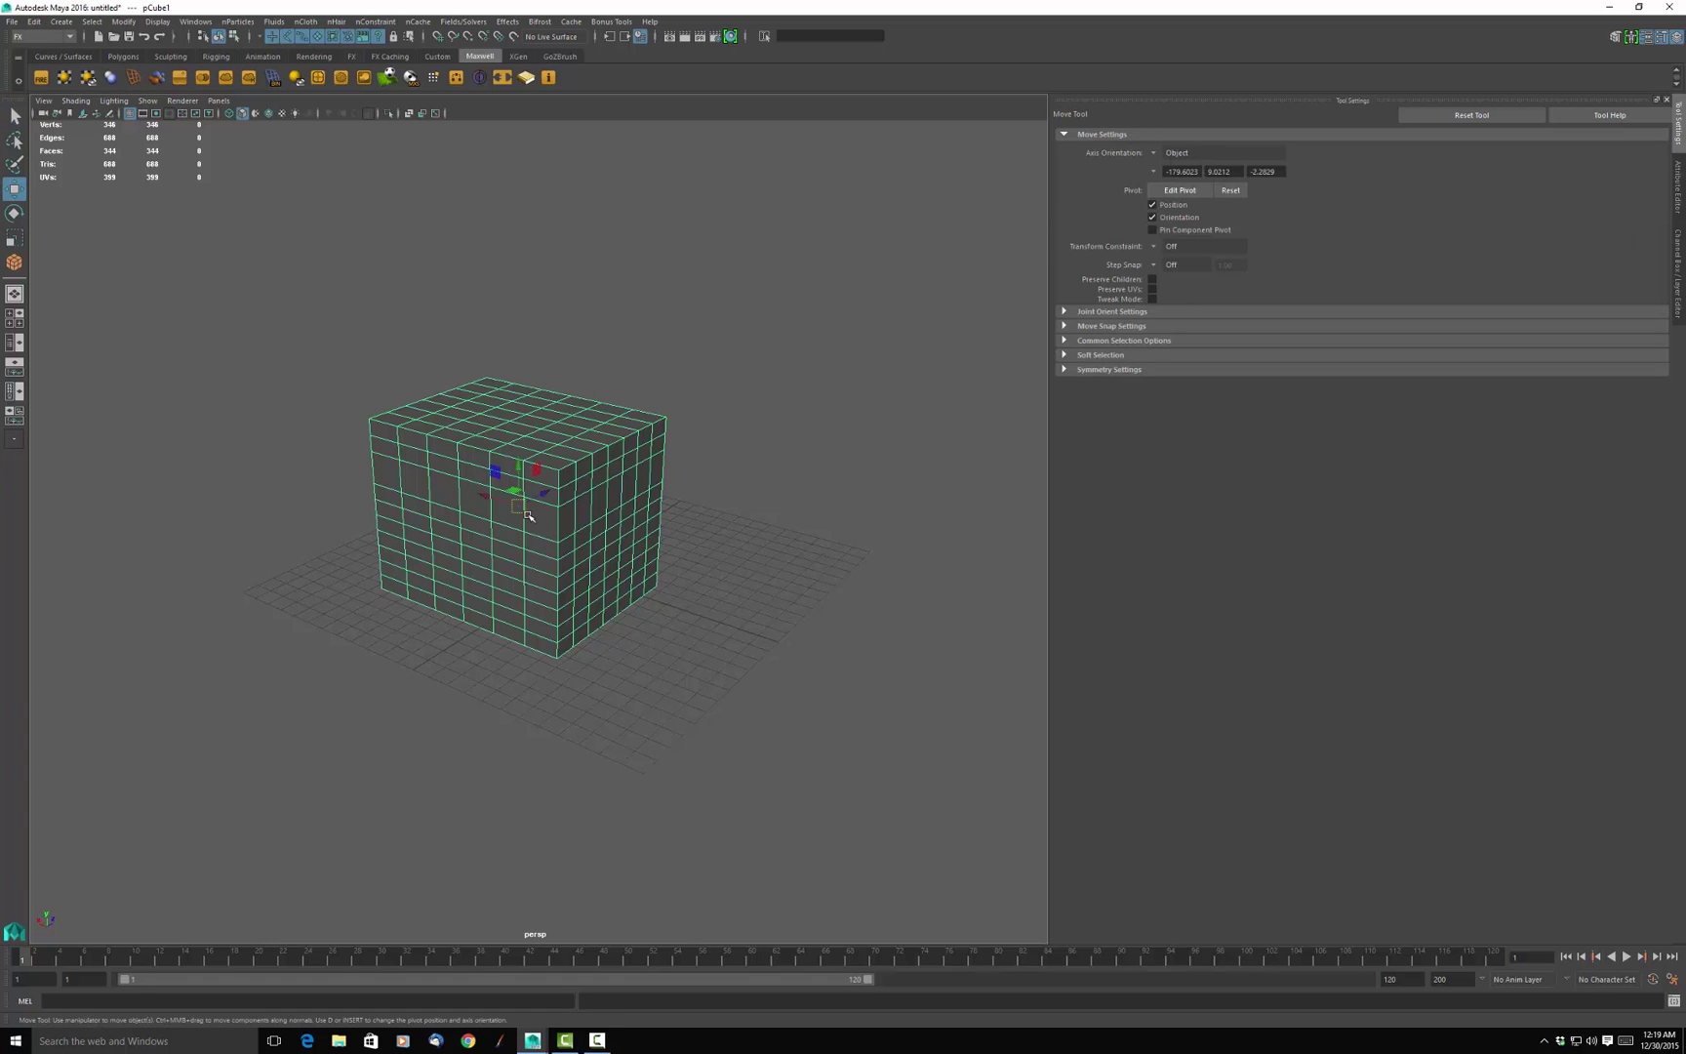
pyautogui.moveTo(493, 476); pyautogui.dragTo(226, 399)
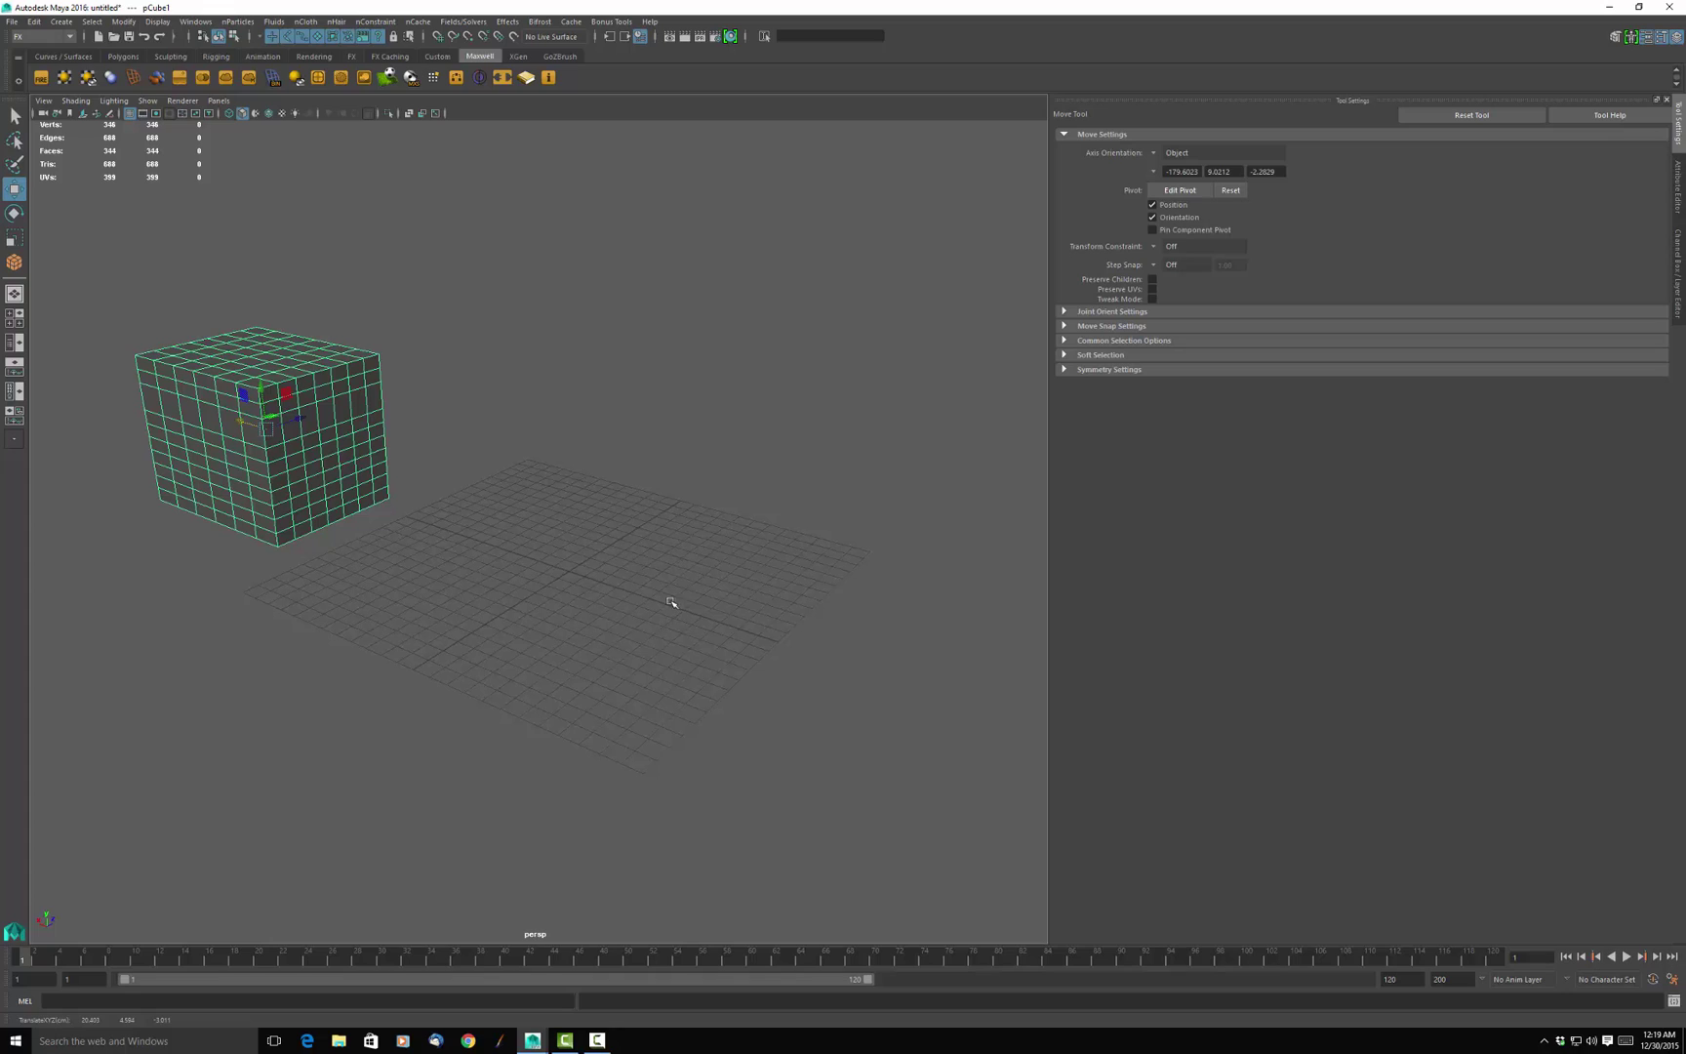
pyautogui.press('space')
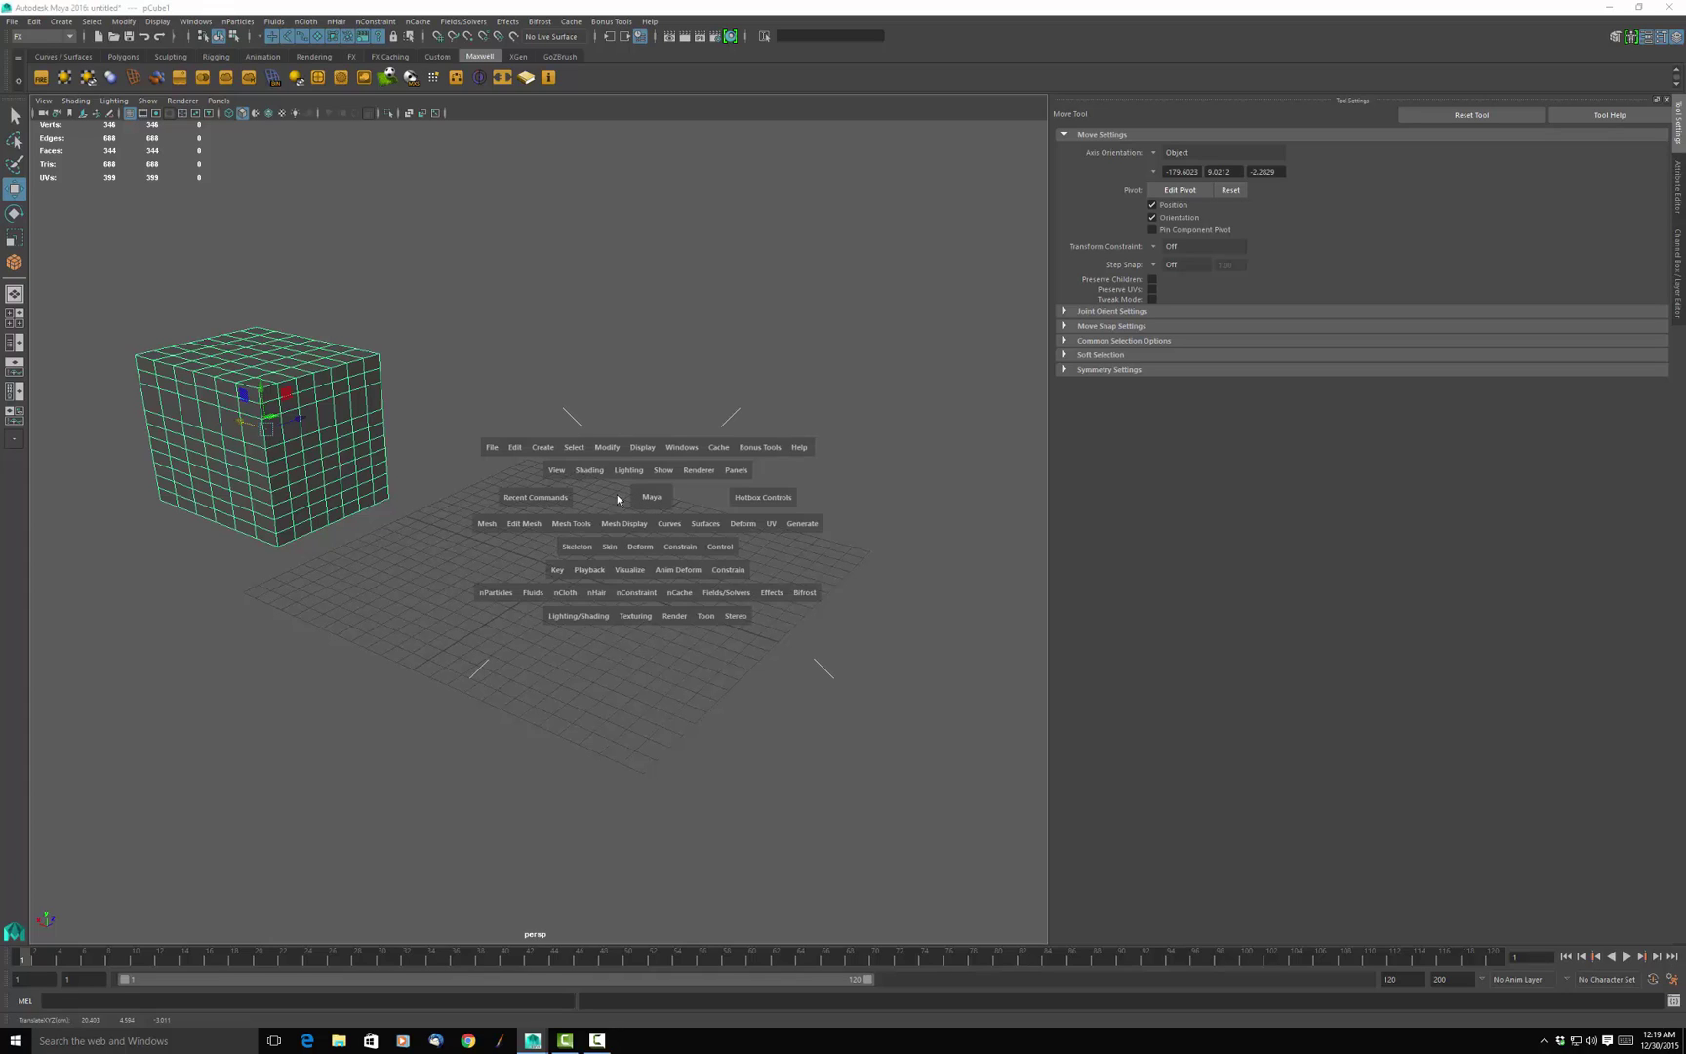
# Create pPlane1, a 5 by 21 subdivided polygon plane, beside the cube and select it.
pyautogui.click(543, 448)
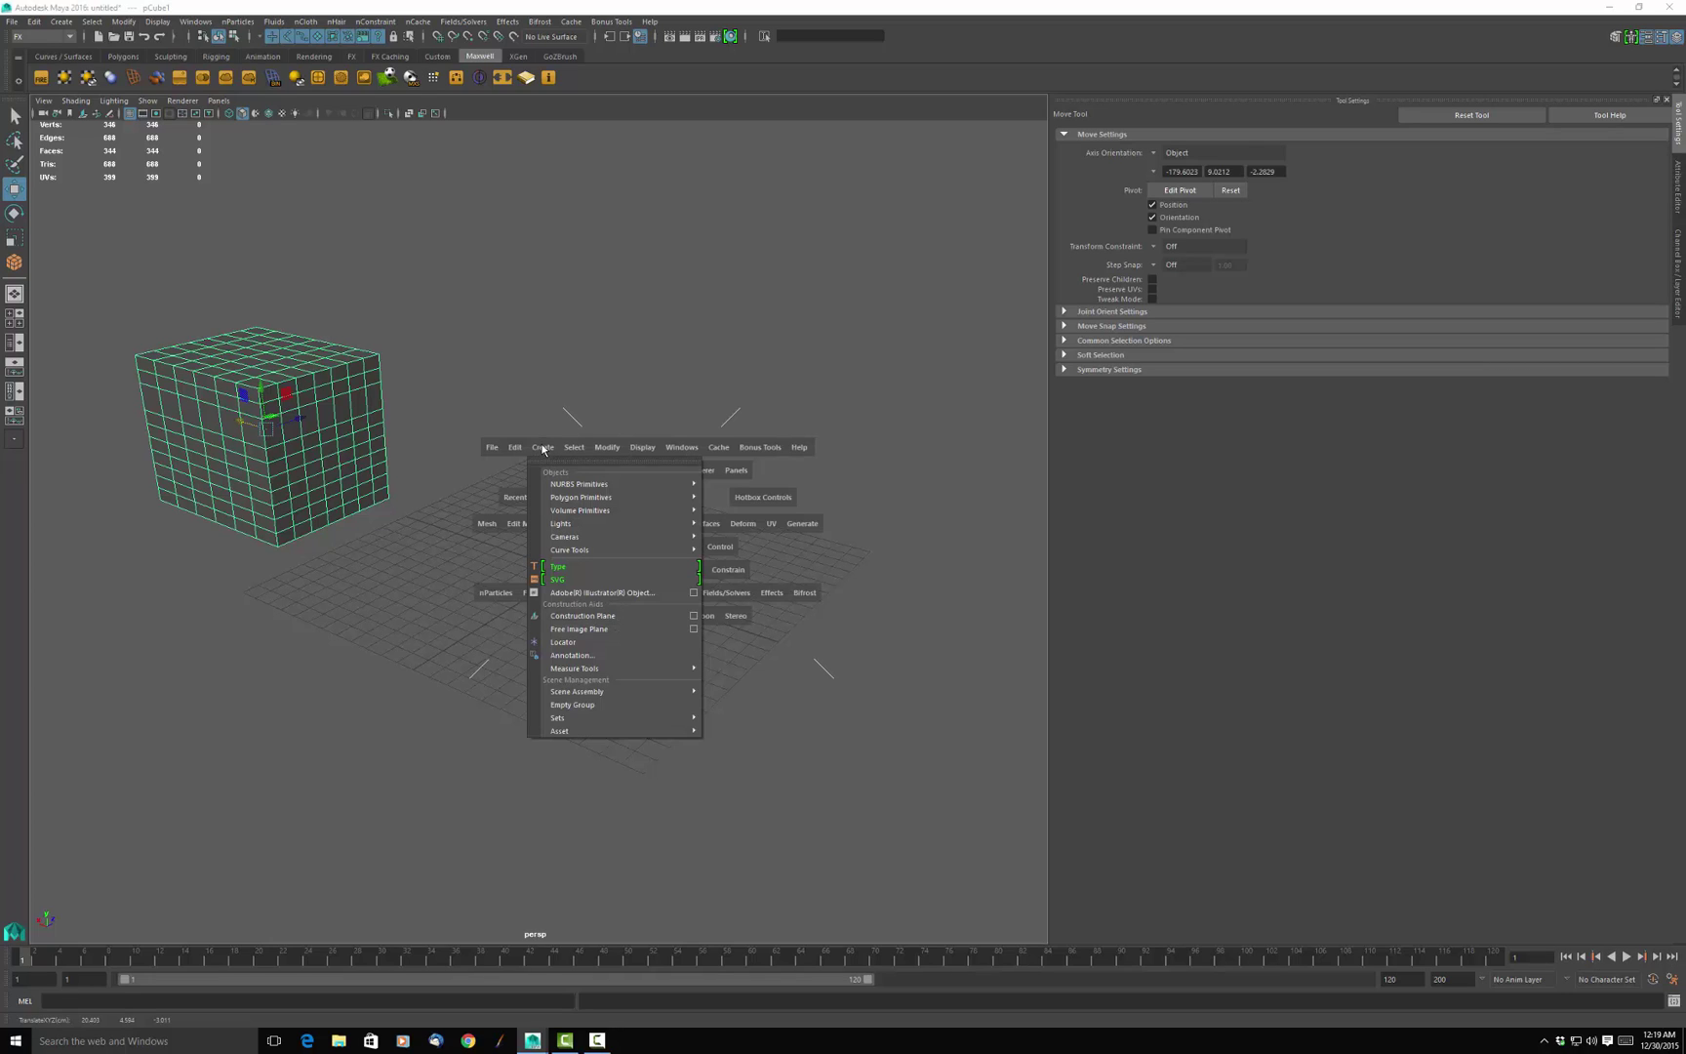
pyautogui.moveTo(585, 498)
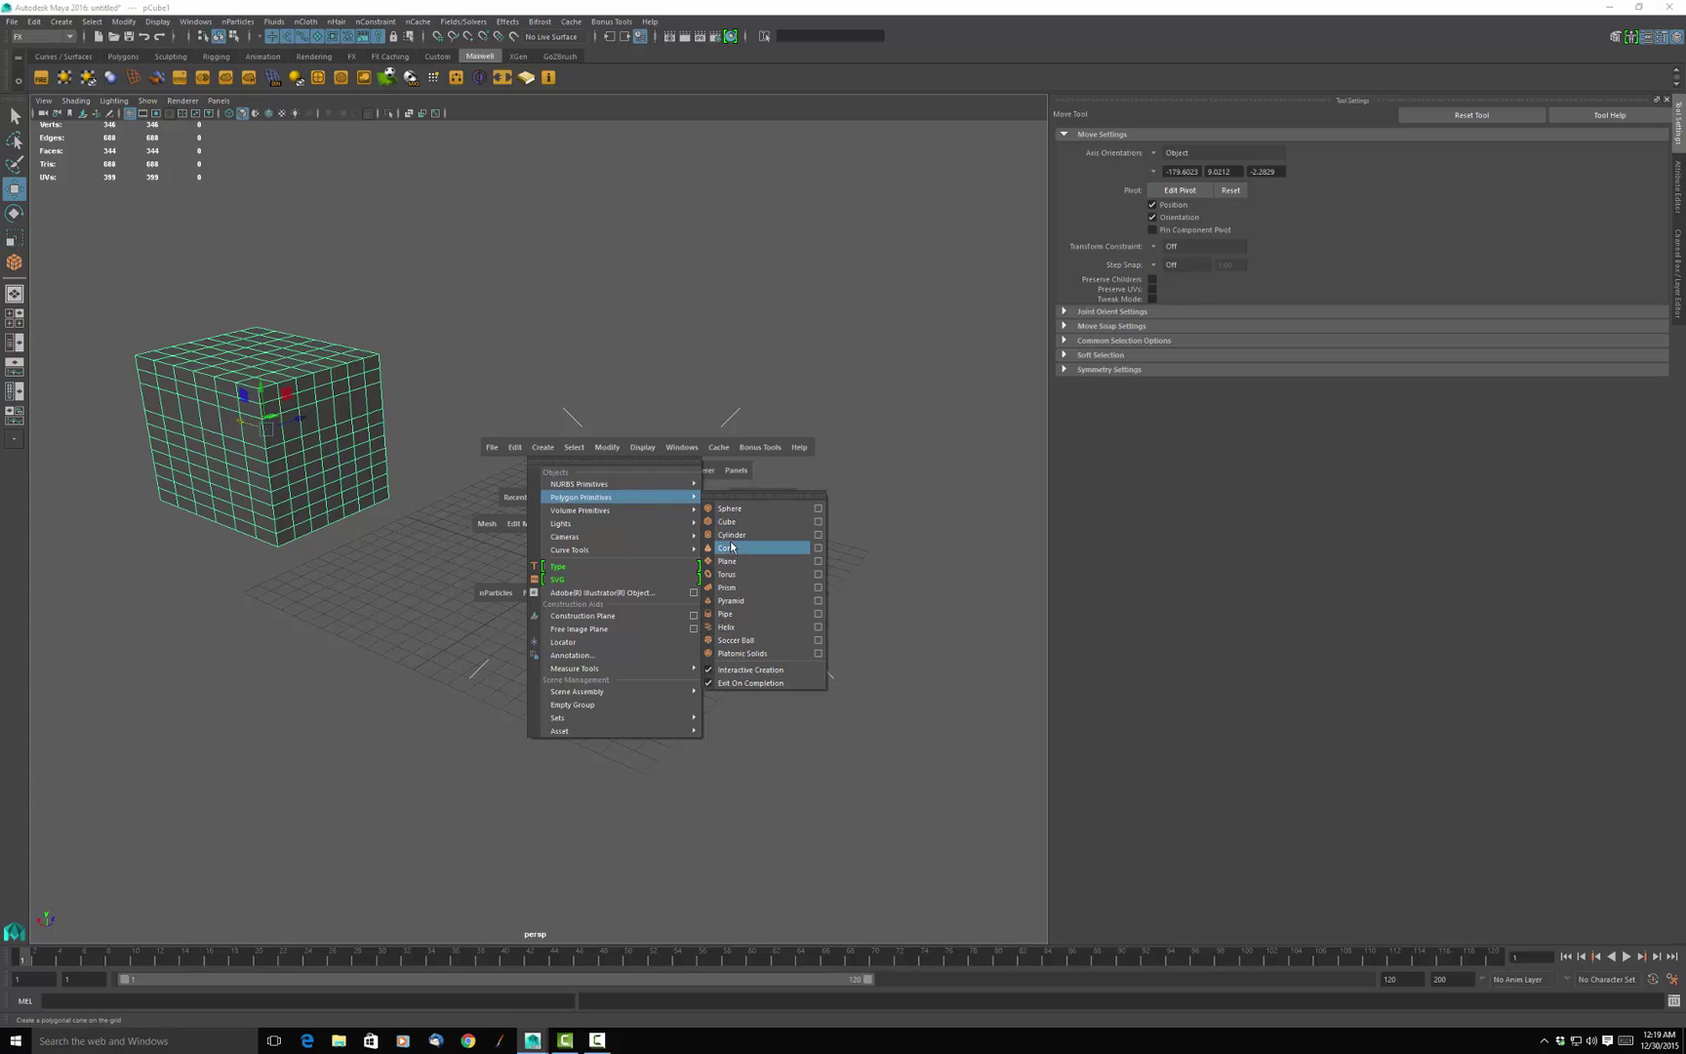
pyautogui.click(727, 561)
pyautogui.moveTo(535, 483); pyautogui.dragTo(752, 866)
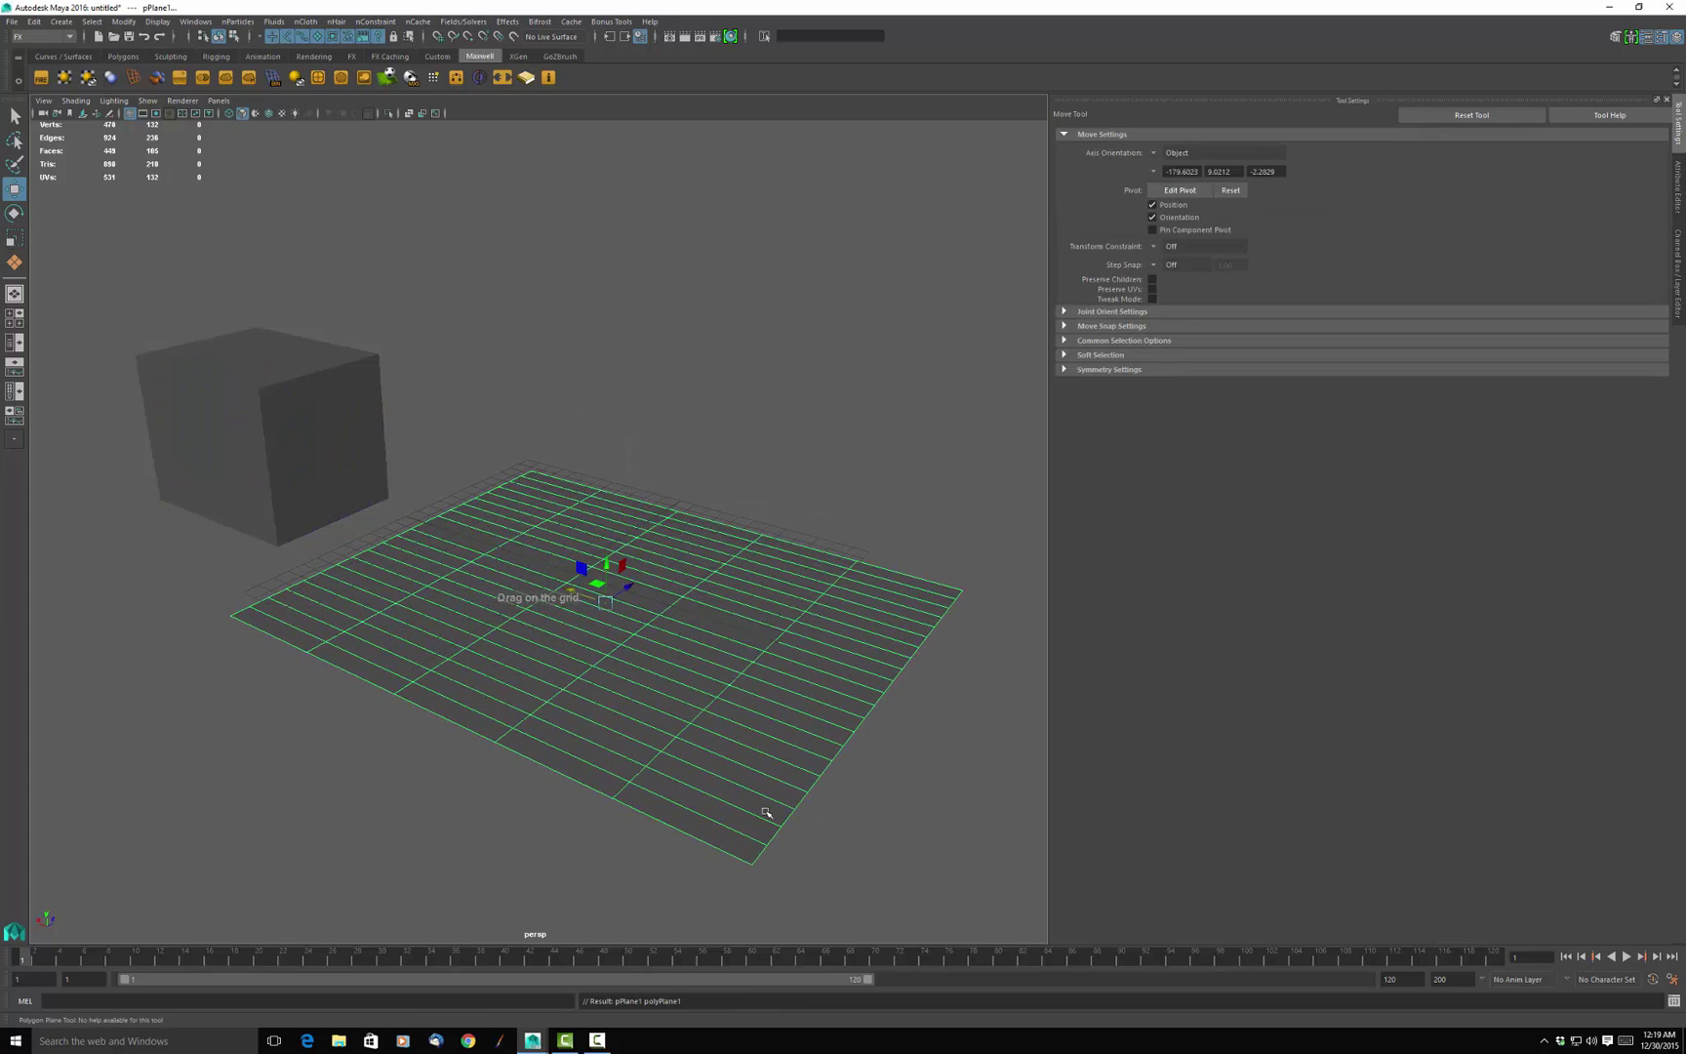
pyautogui.click(793, 409)
pyautogui.click(762, 539)
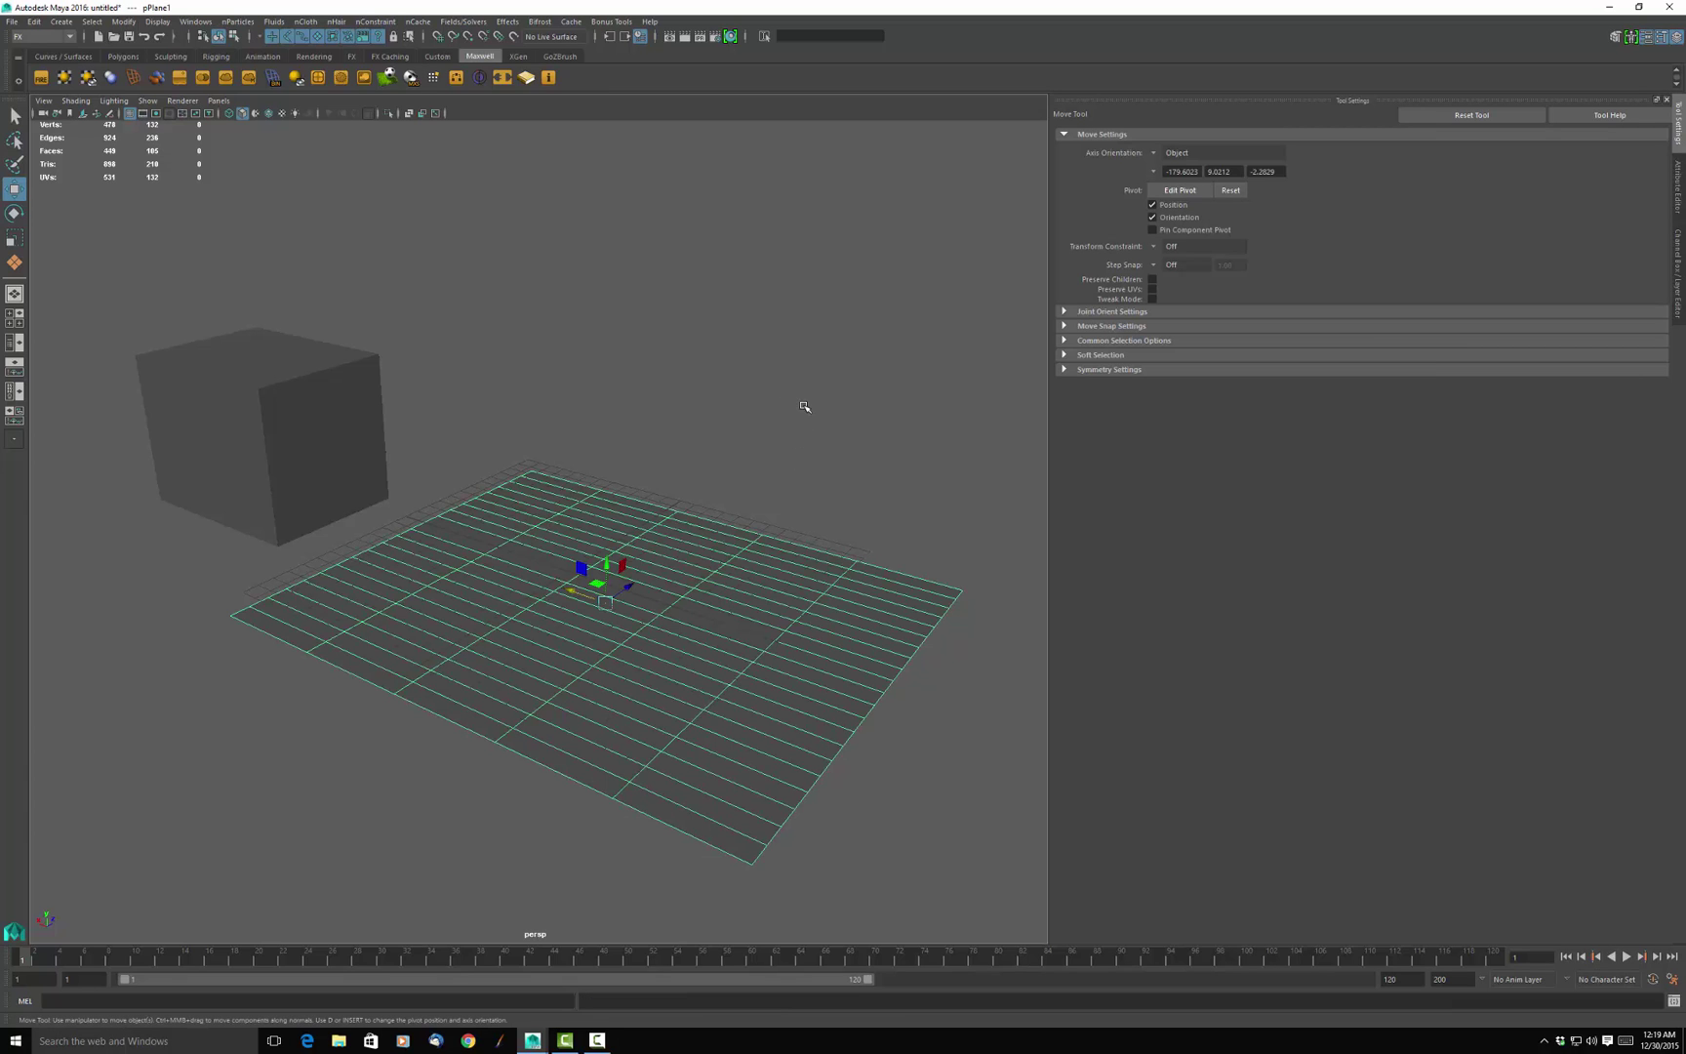
# Delete an edge loop running across the plane pPlane1.
pyautogui.moveTo(804, 406)
pyautogui.keyDown('alt'); pyautogui.mouseDown()
pyautogui.moveTo(804, 391)
pyautogui.moveTo(813, 429)
pyautogui.mouseUp(); pyautogui.keyUp('alt')
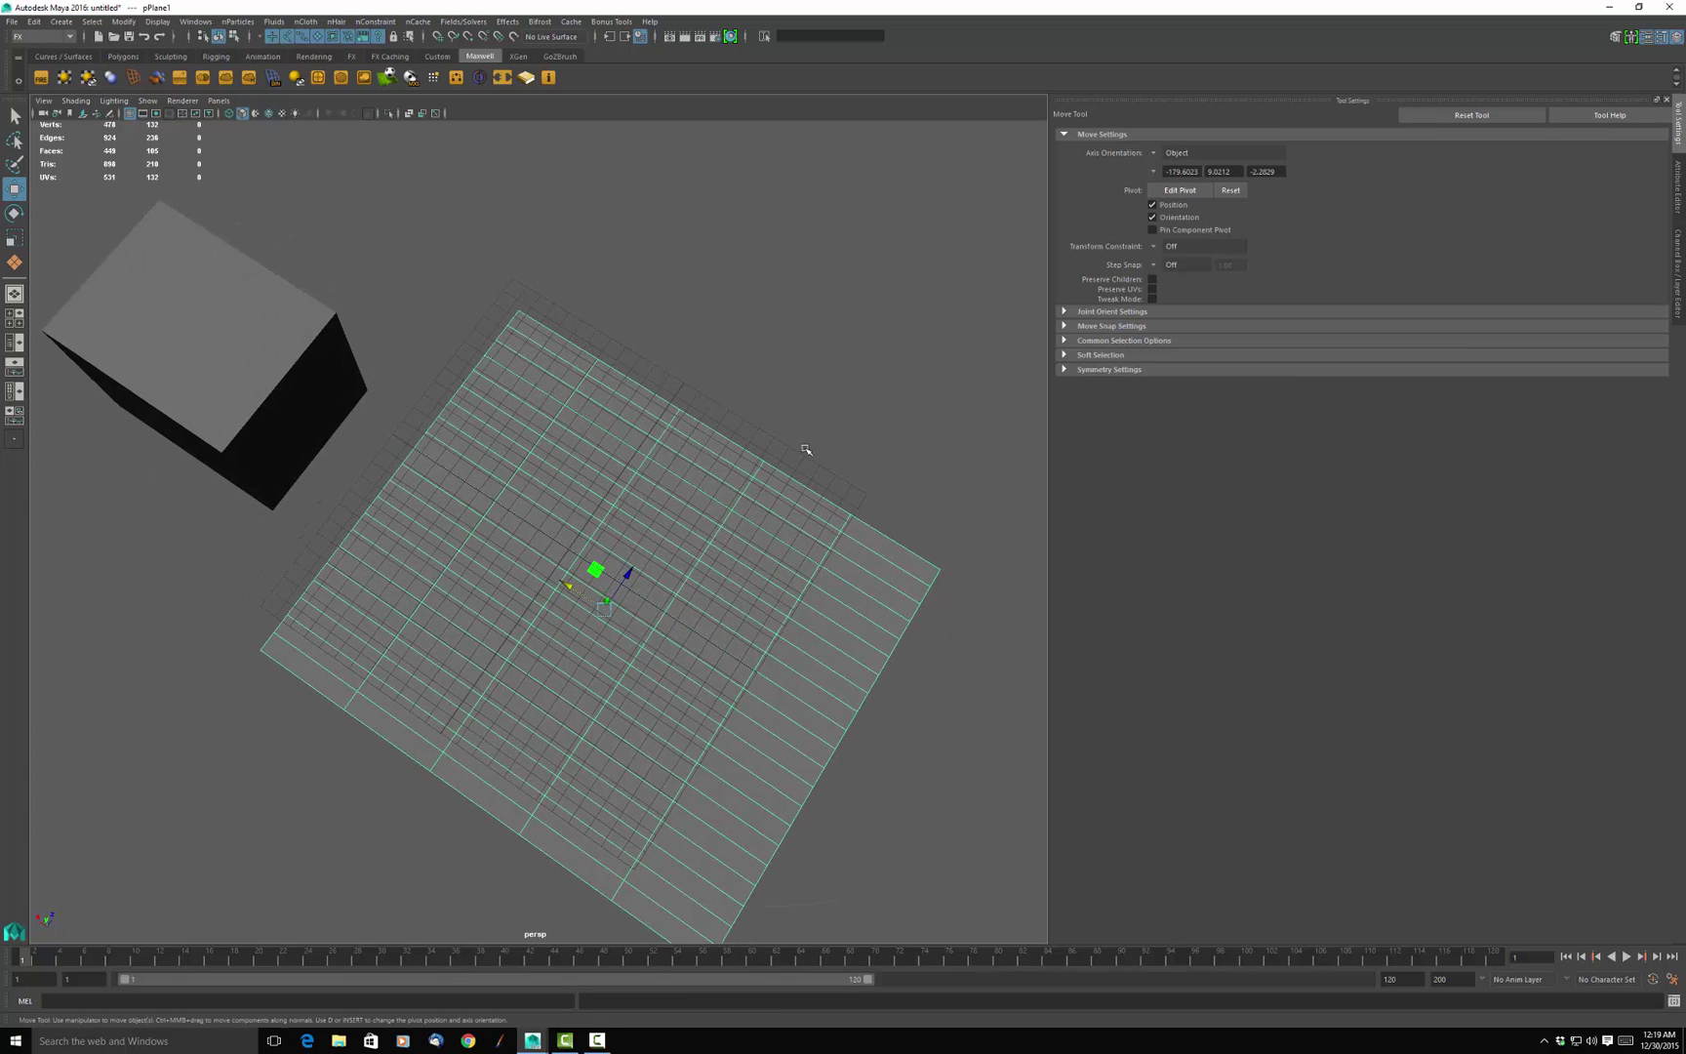
pyautogui.moveTo(630, 574); pyautogui.dragTo(636, 565)
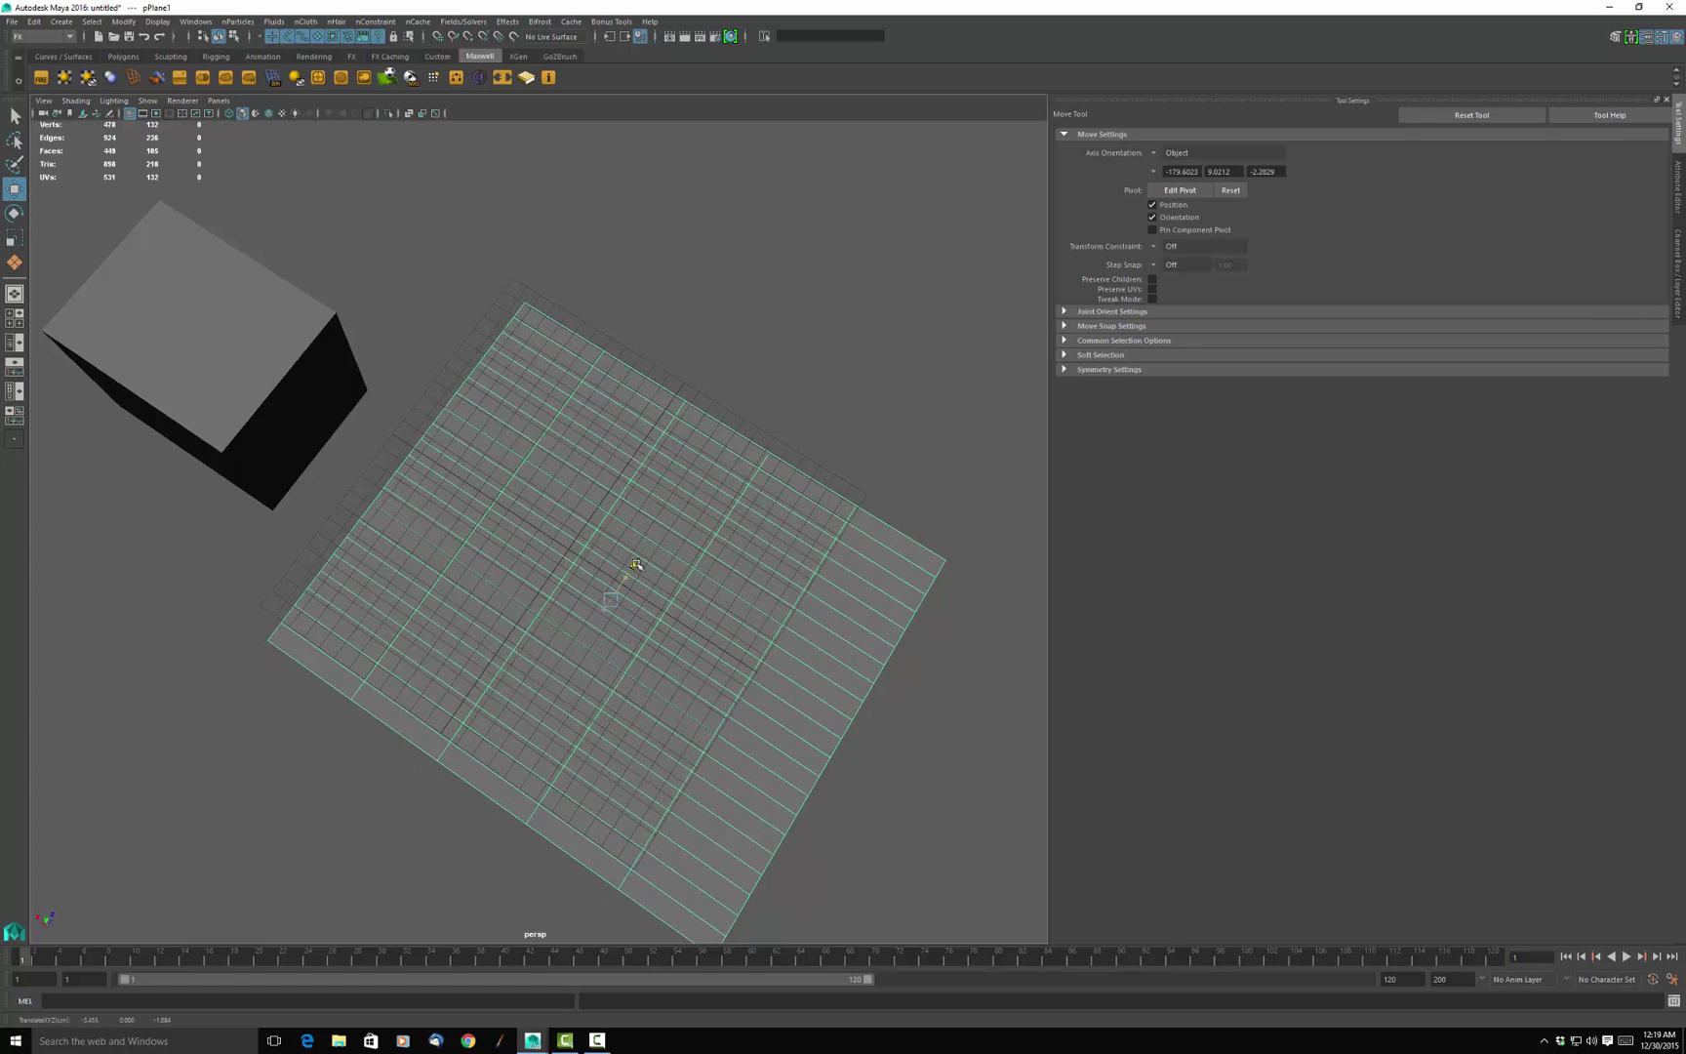
pyautogui.keyDown('alt'); pyautogui.moveTo(892, 308); pyautogui.dragTo(895, 264); pyautogui.keyUp('alt')
pyautogui.click(841, 402)
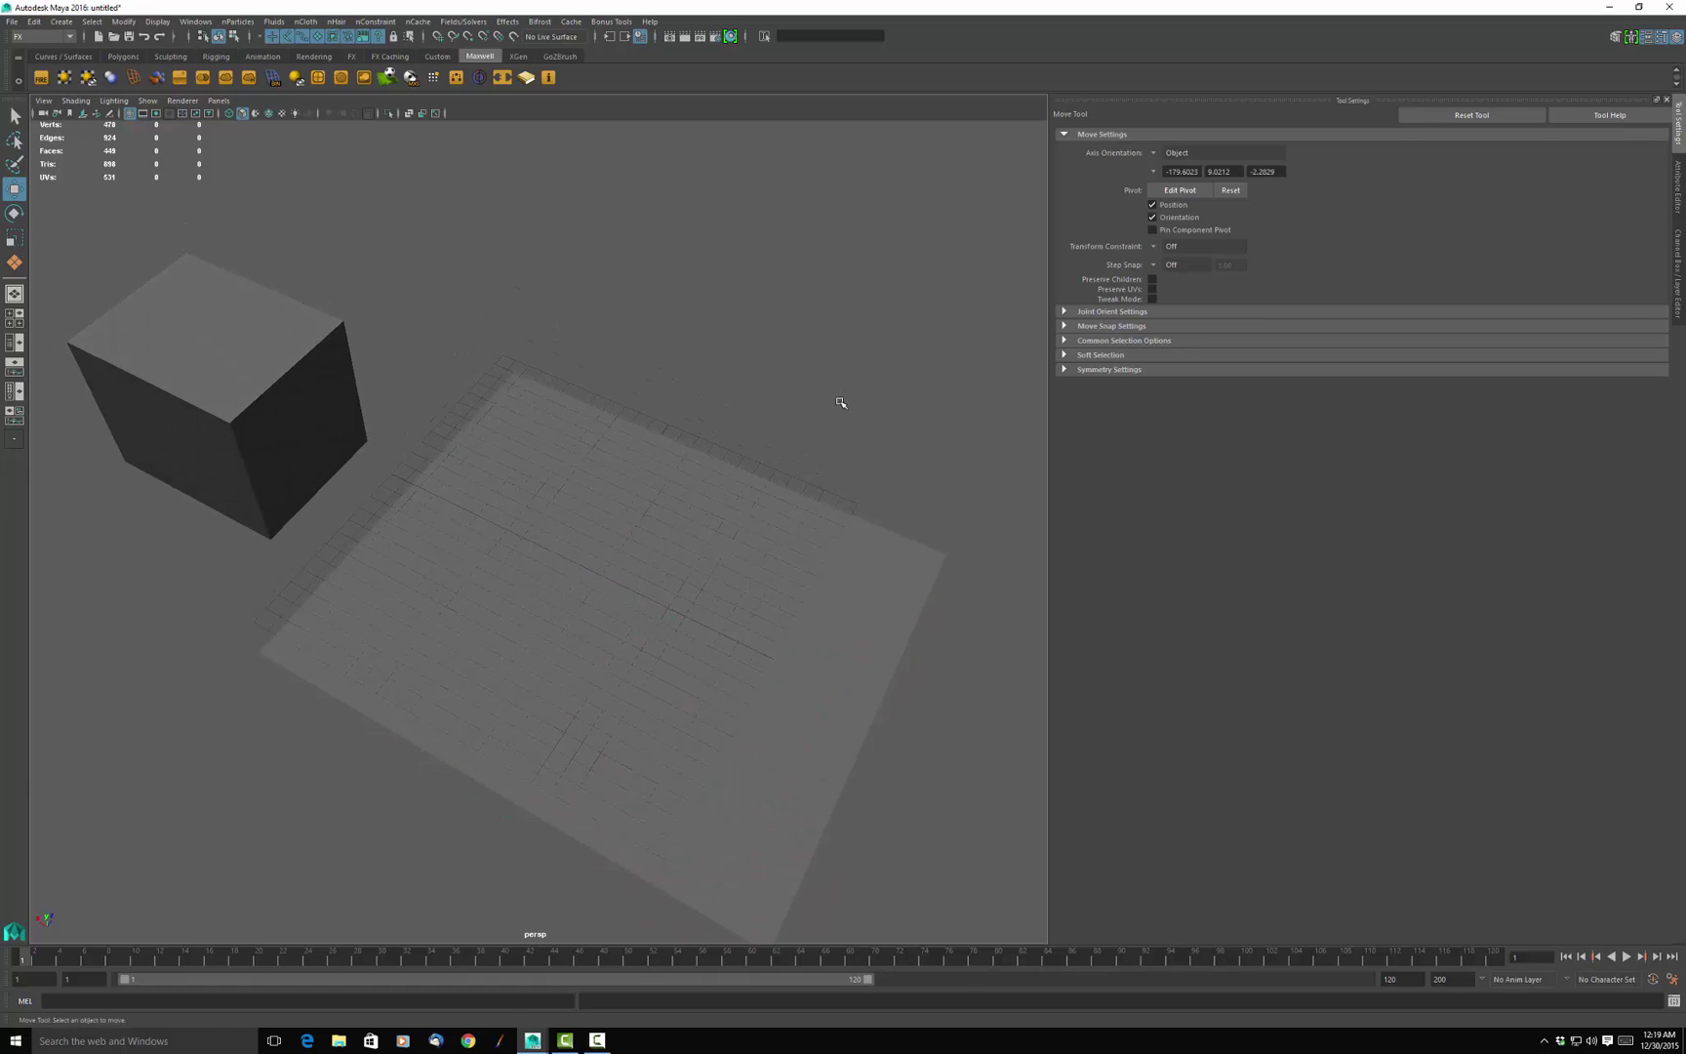
pyautogui.click(717, 609)
pyautogui.rightClick(793, 620)
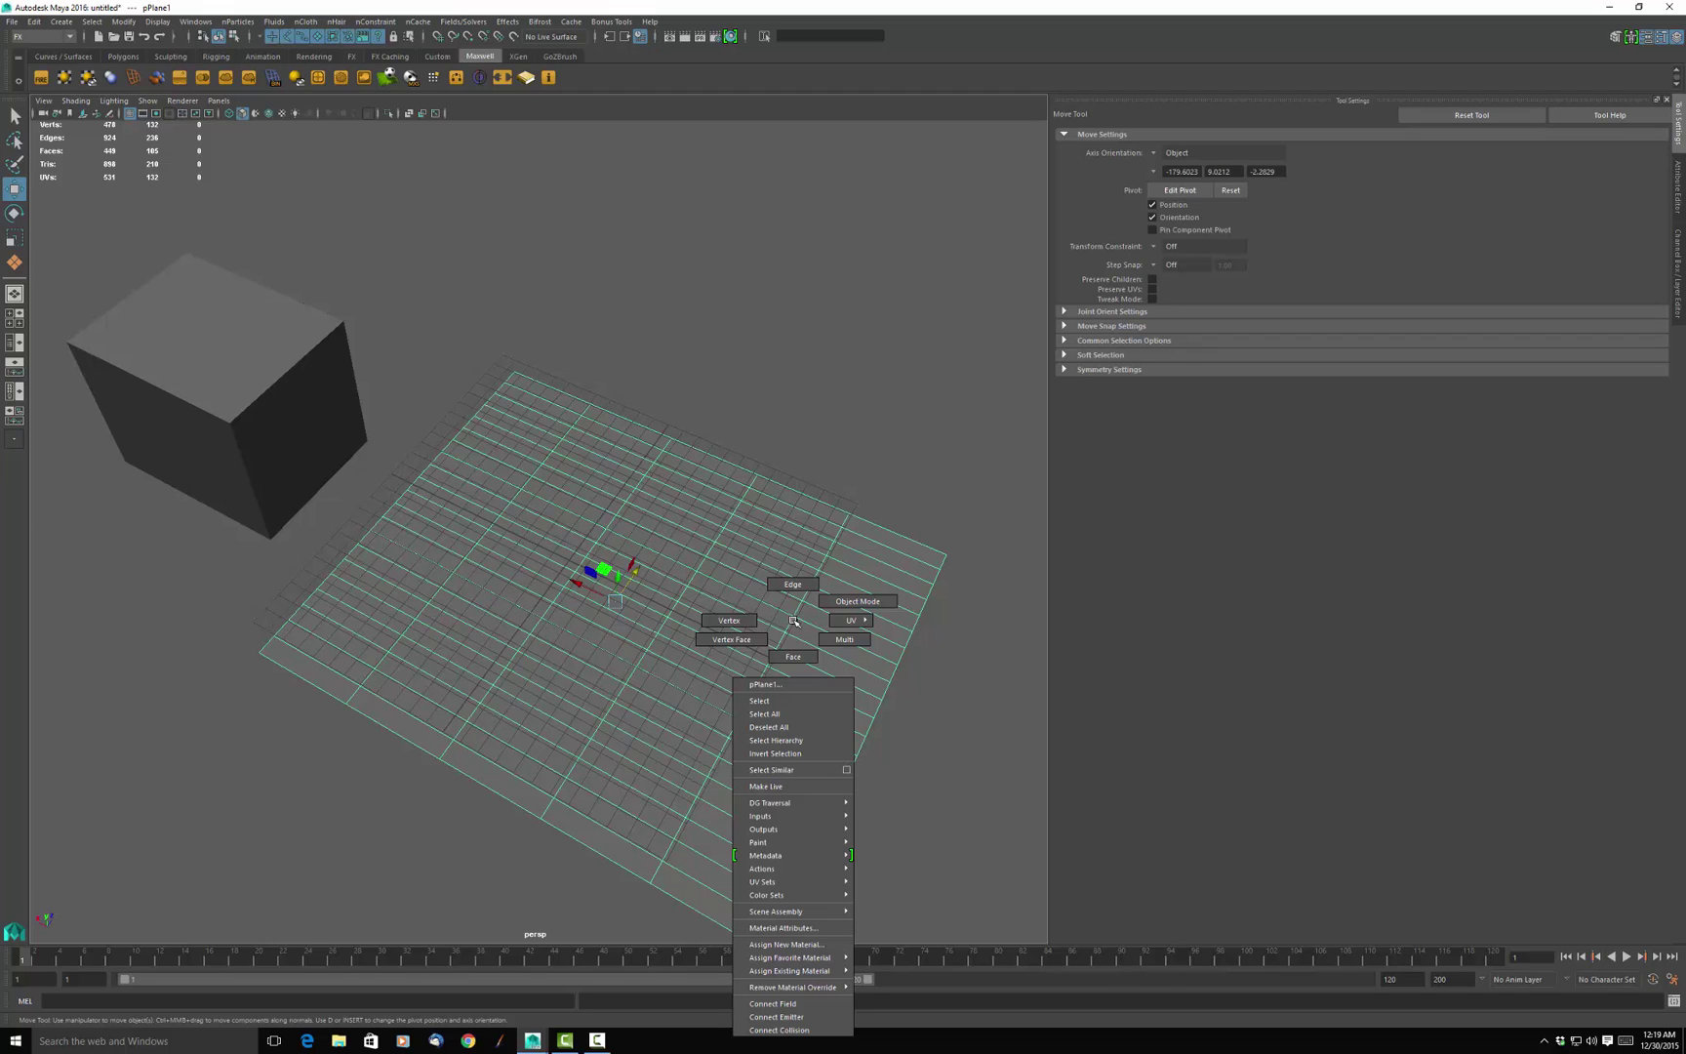
pyautogui.click(792, 583)
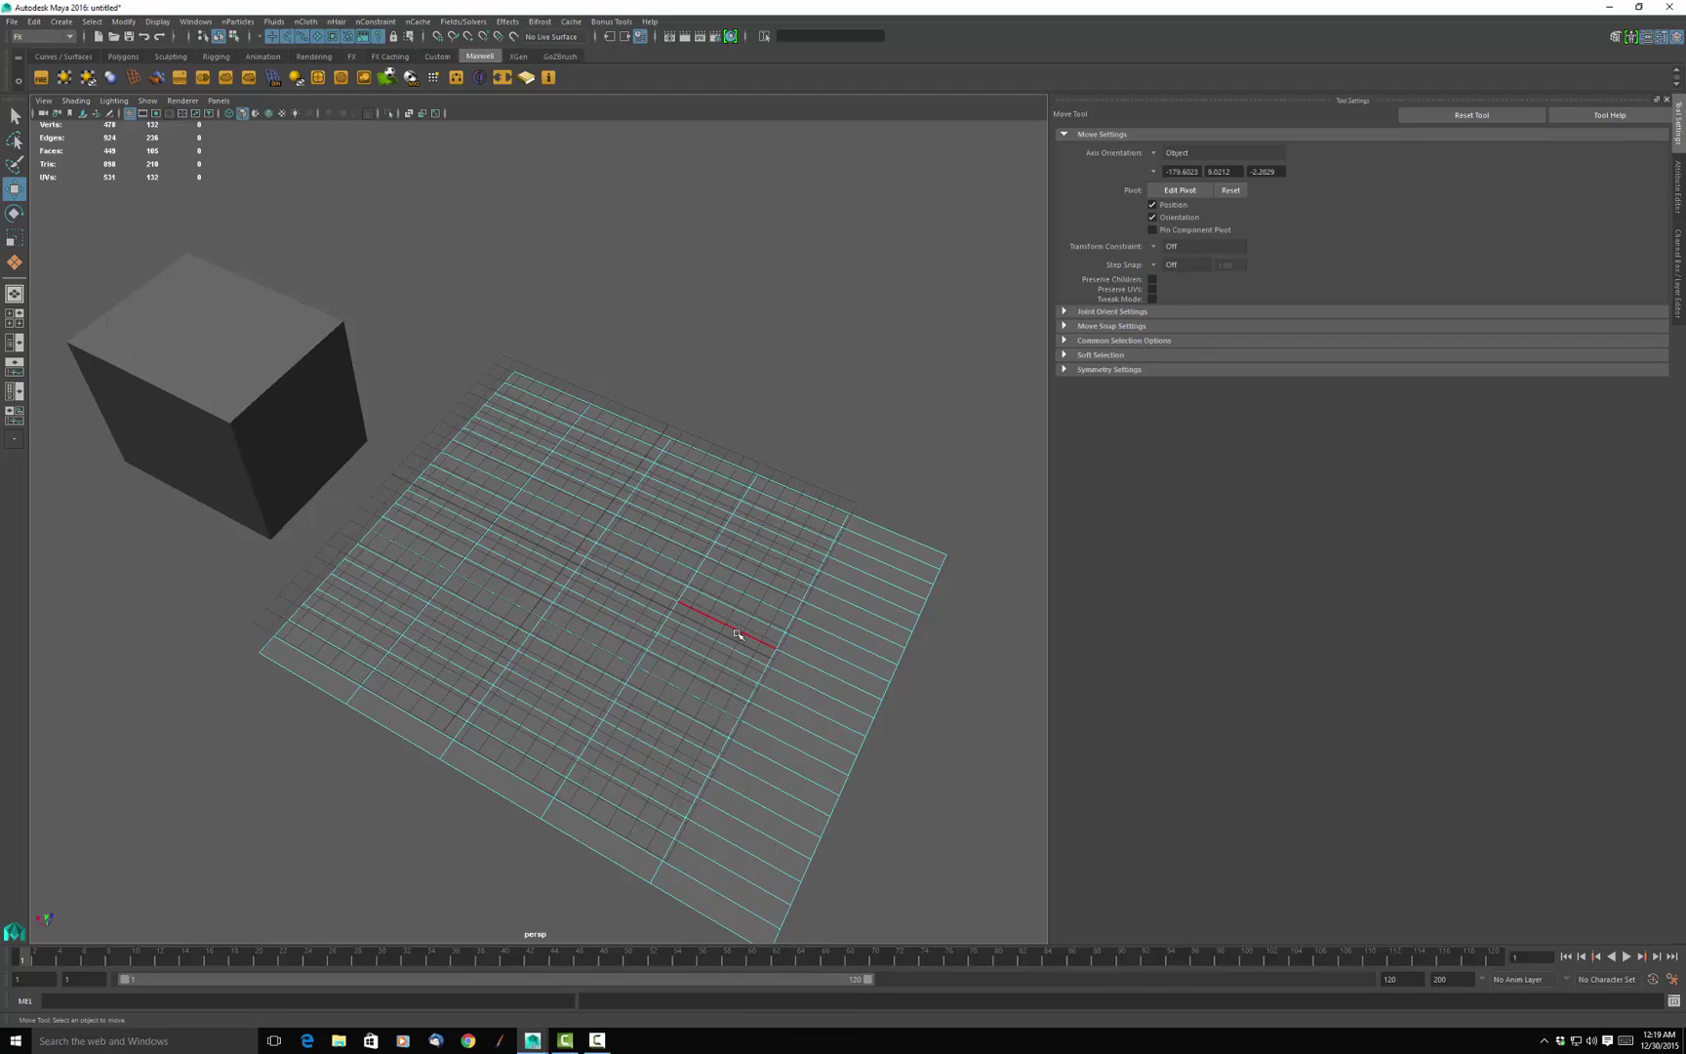
pyautogui.doubleClick(738, 634)
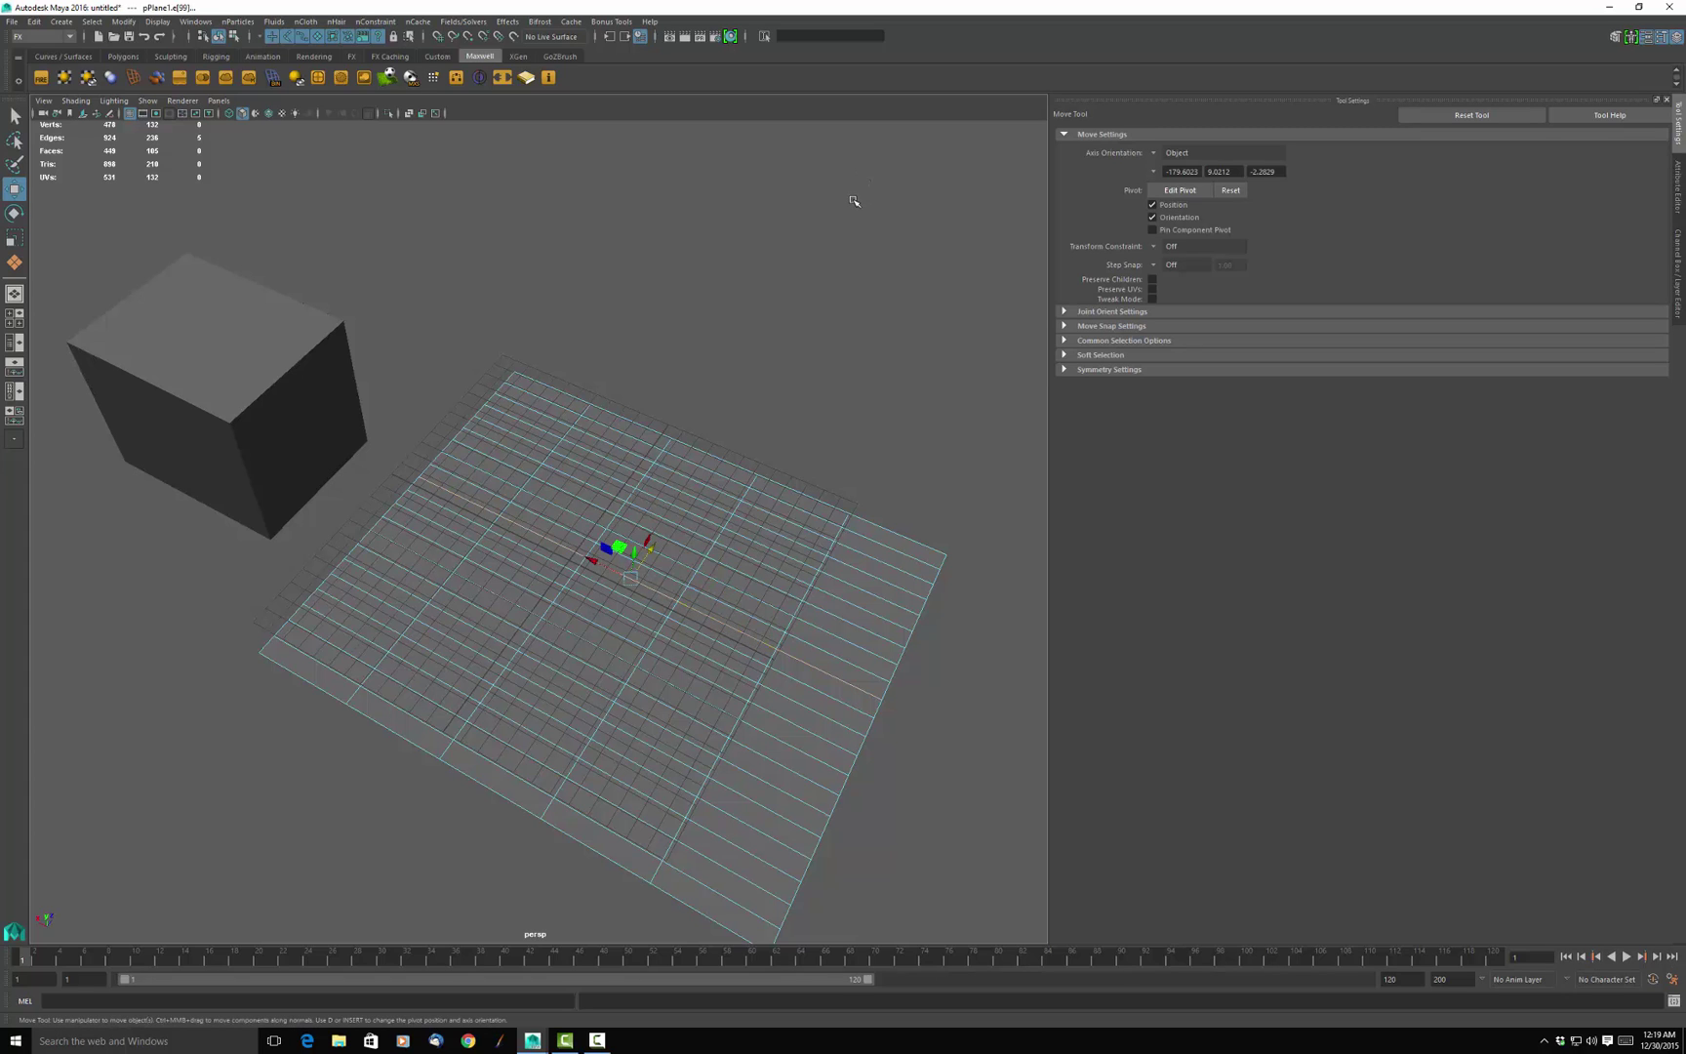
pyautogui.press('Delete')
# Delete the plane's stray vertices, leaving the scene at 472 vertices and 444 faces.
pyautogui.scroll(3, 673, 625)
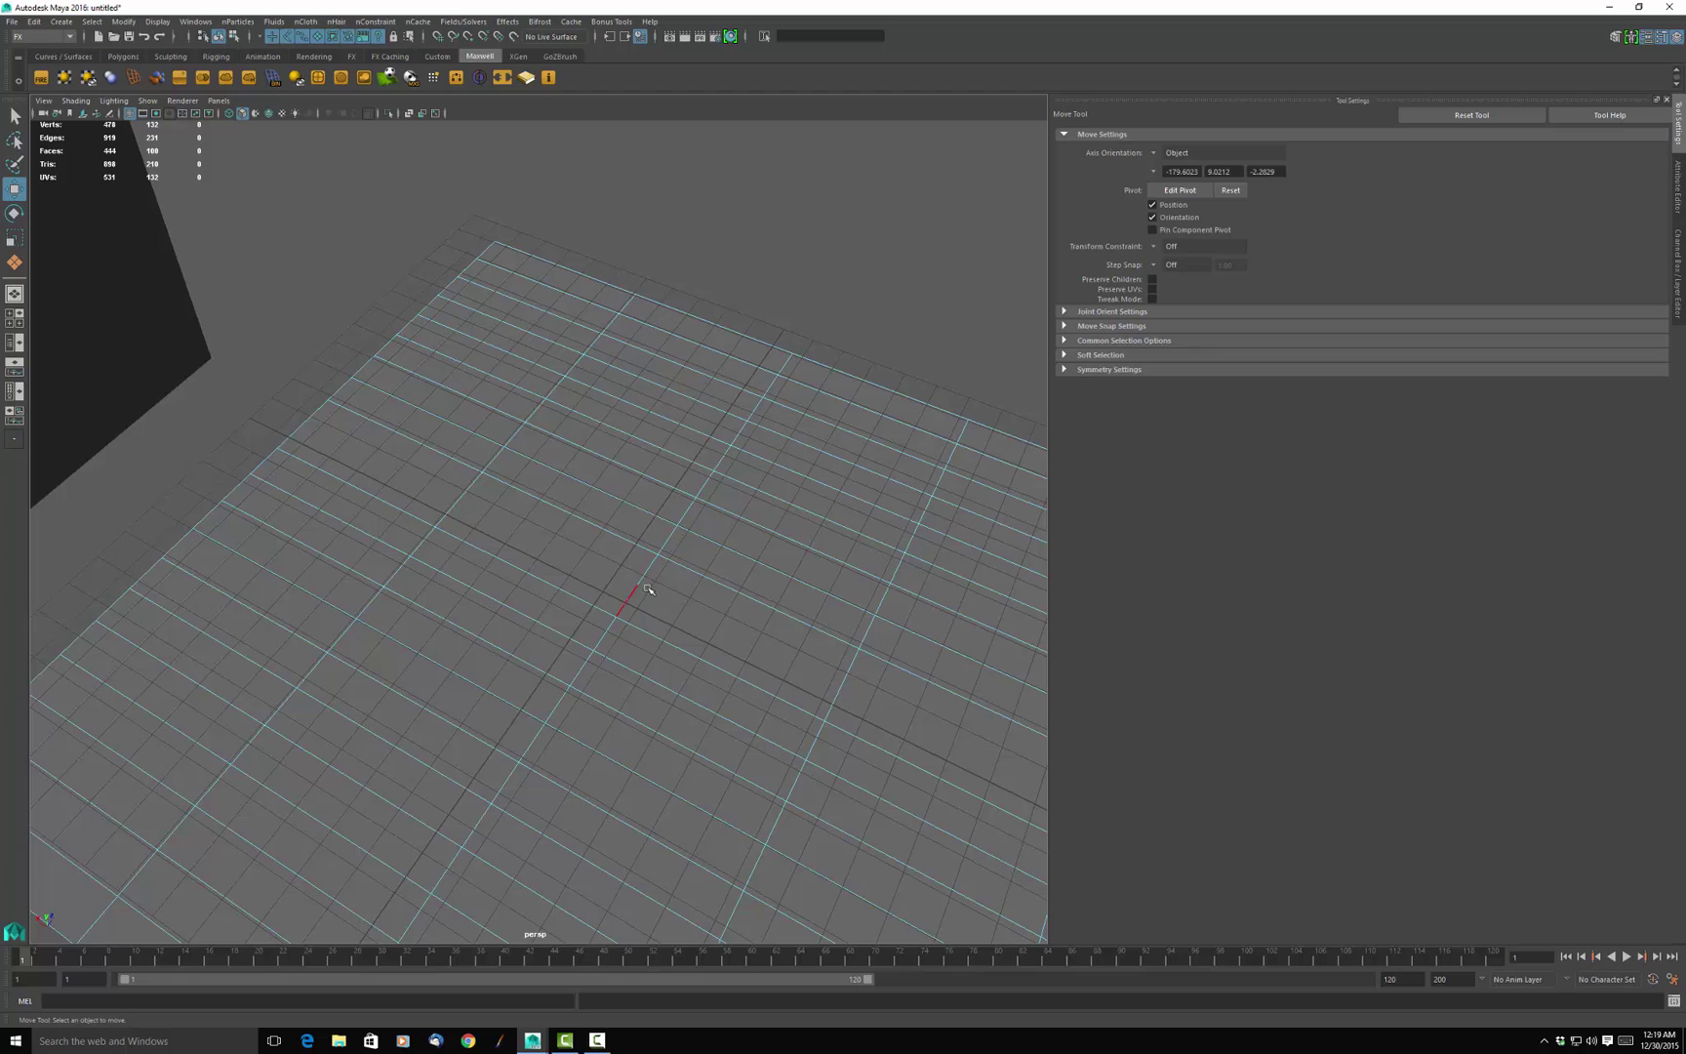
pyautogui.scroll(-2, 649, 579)
pyautogui.moveTo(612, 595); pyautogui.dragTo(551, 585, button='right')
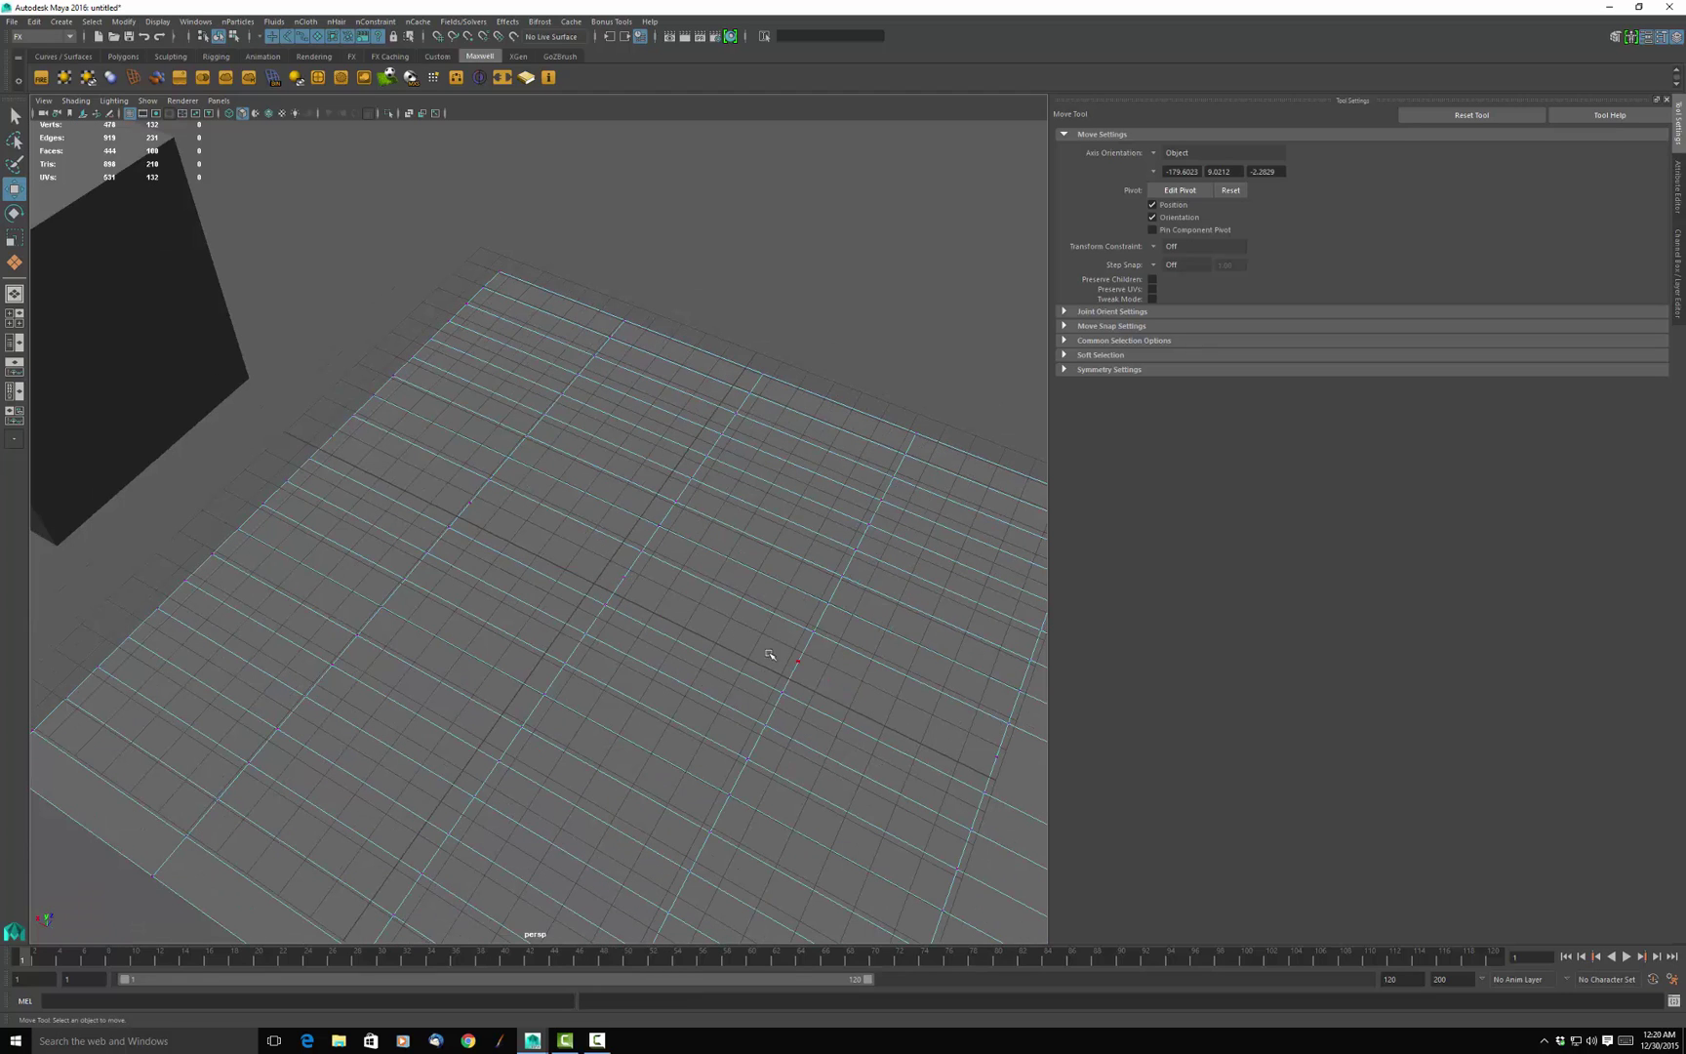
pyautogui.scroll(-3, 751, 634)
pyautogui.scroll(-2, 742, 606)
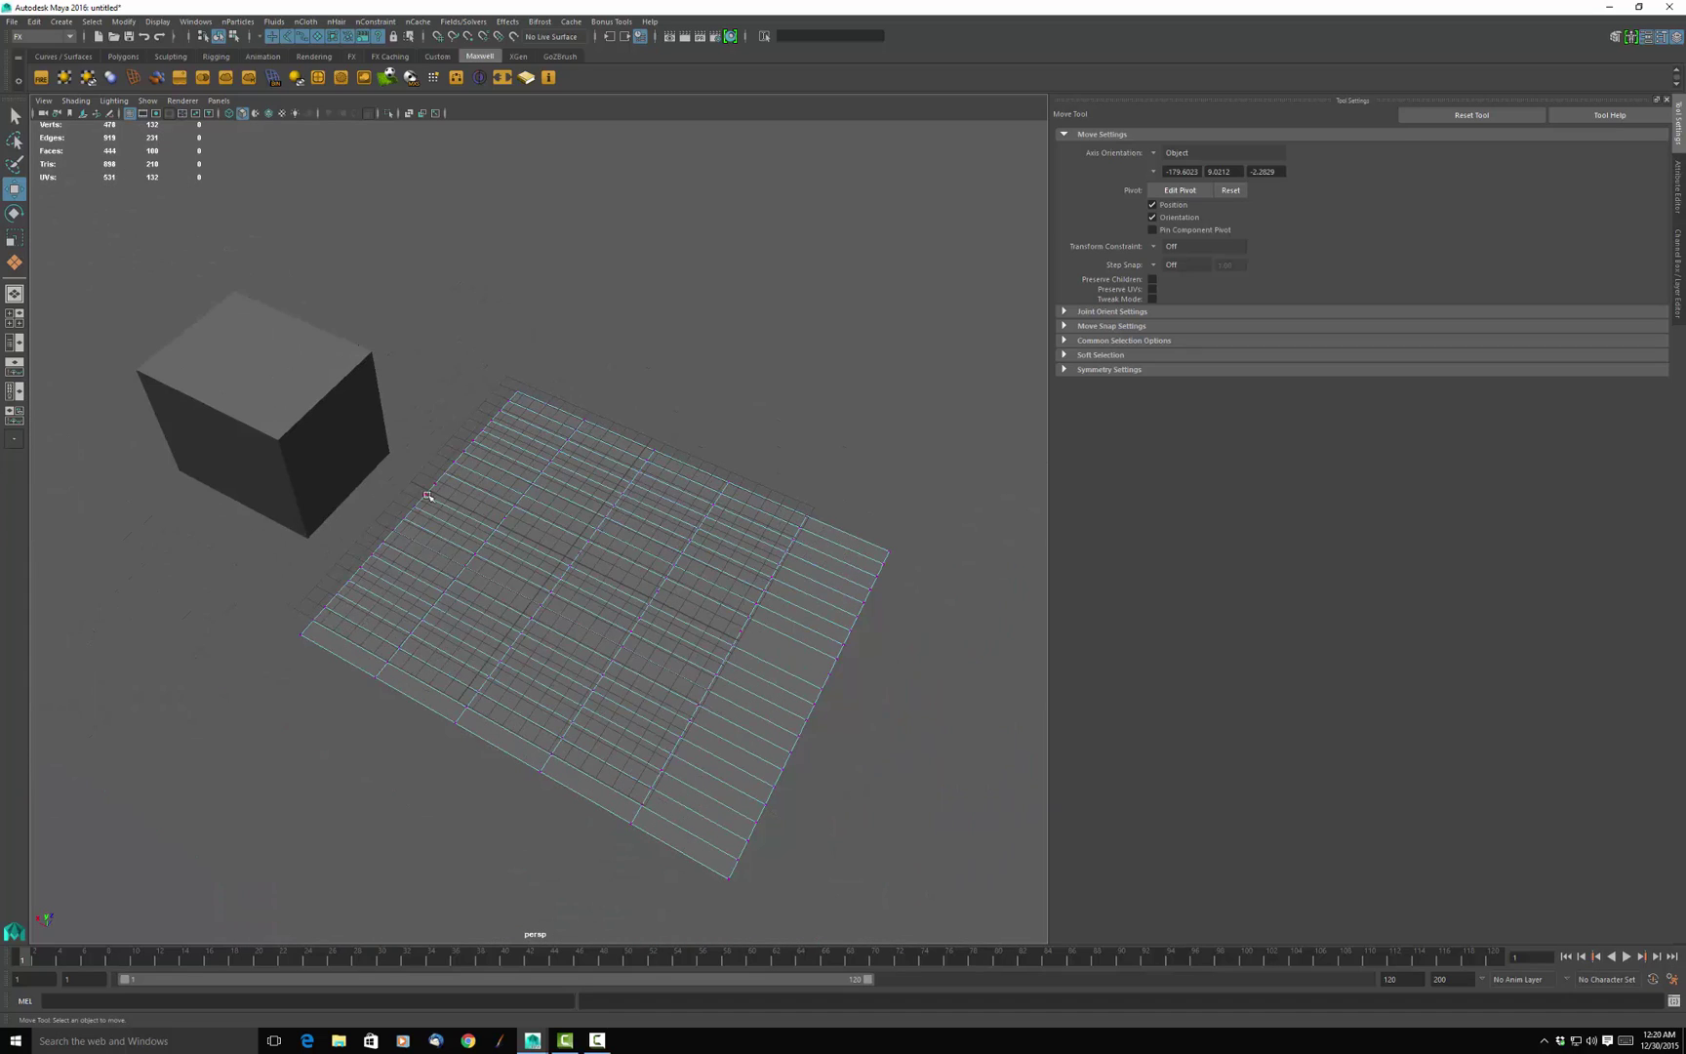
pyautogui.moveTo(396, 437); pyautogui.dragTo(843, 754)
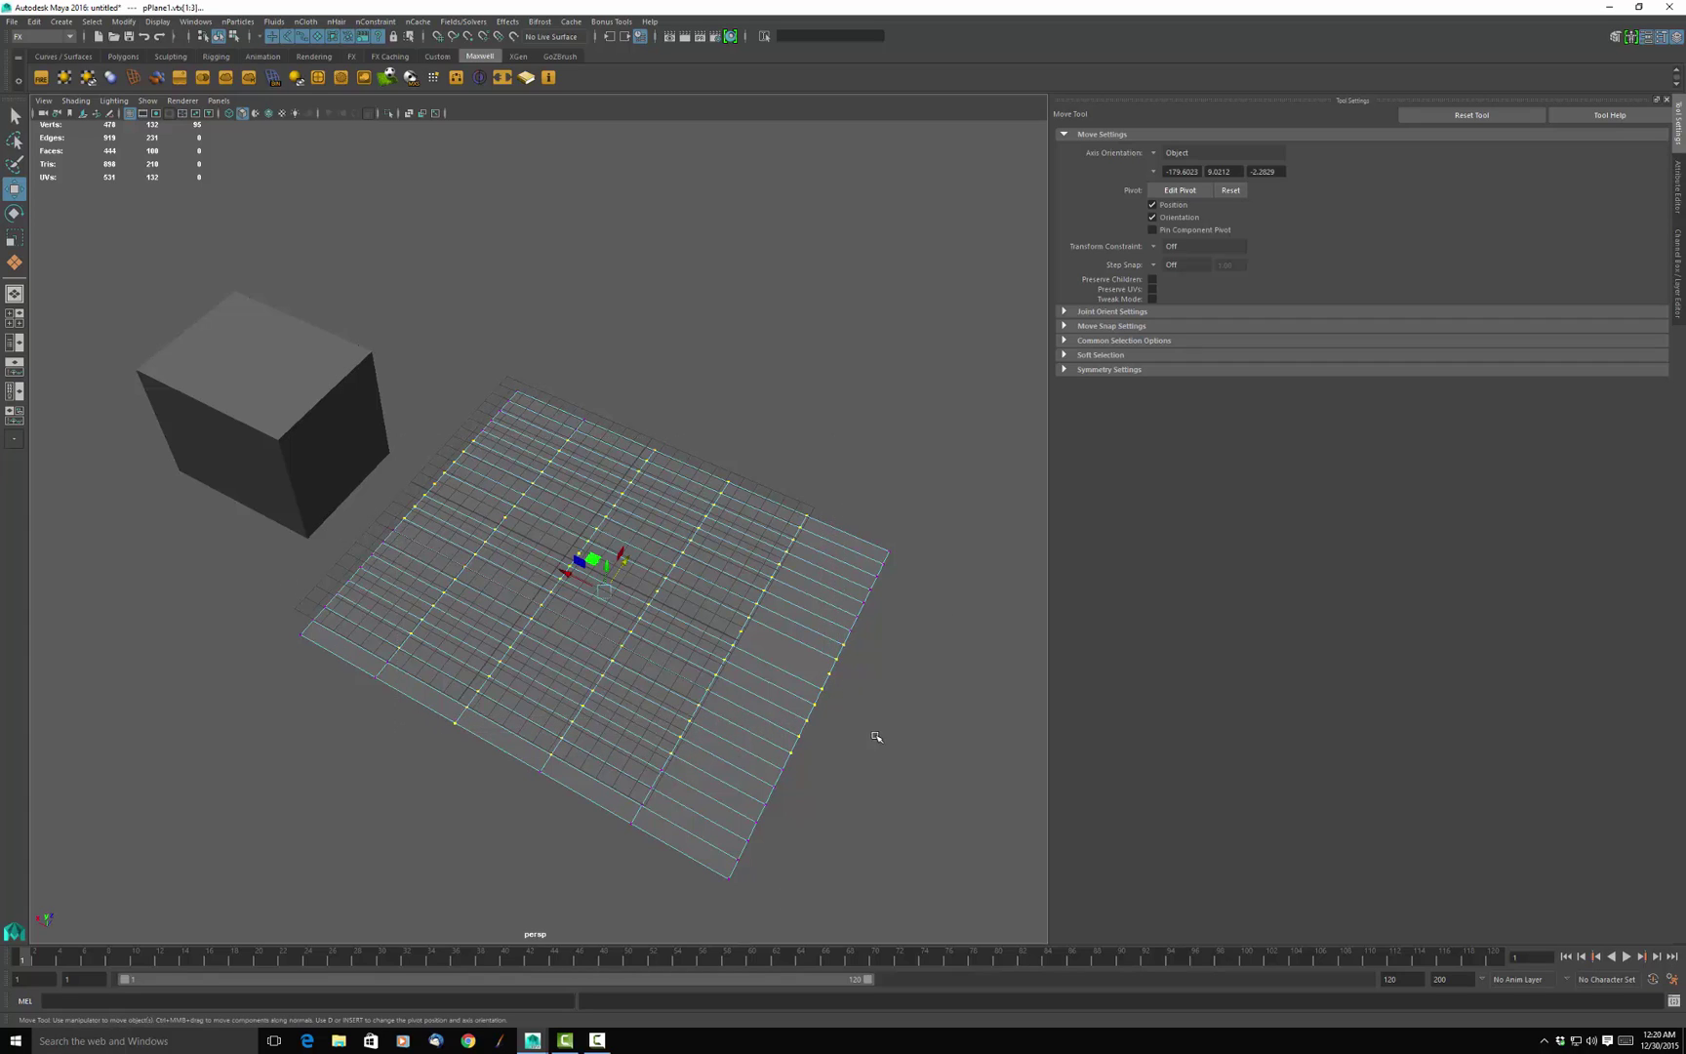
pyautogui.scroll(3, 584, 564)
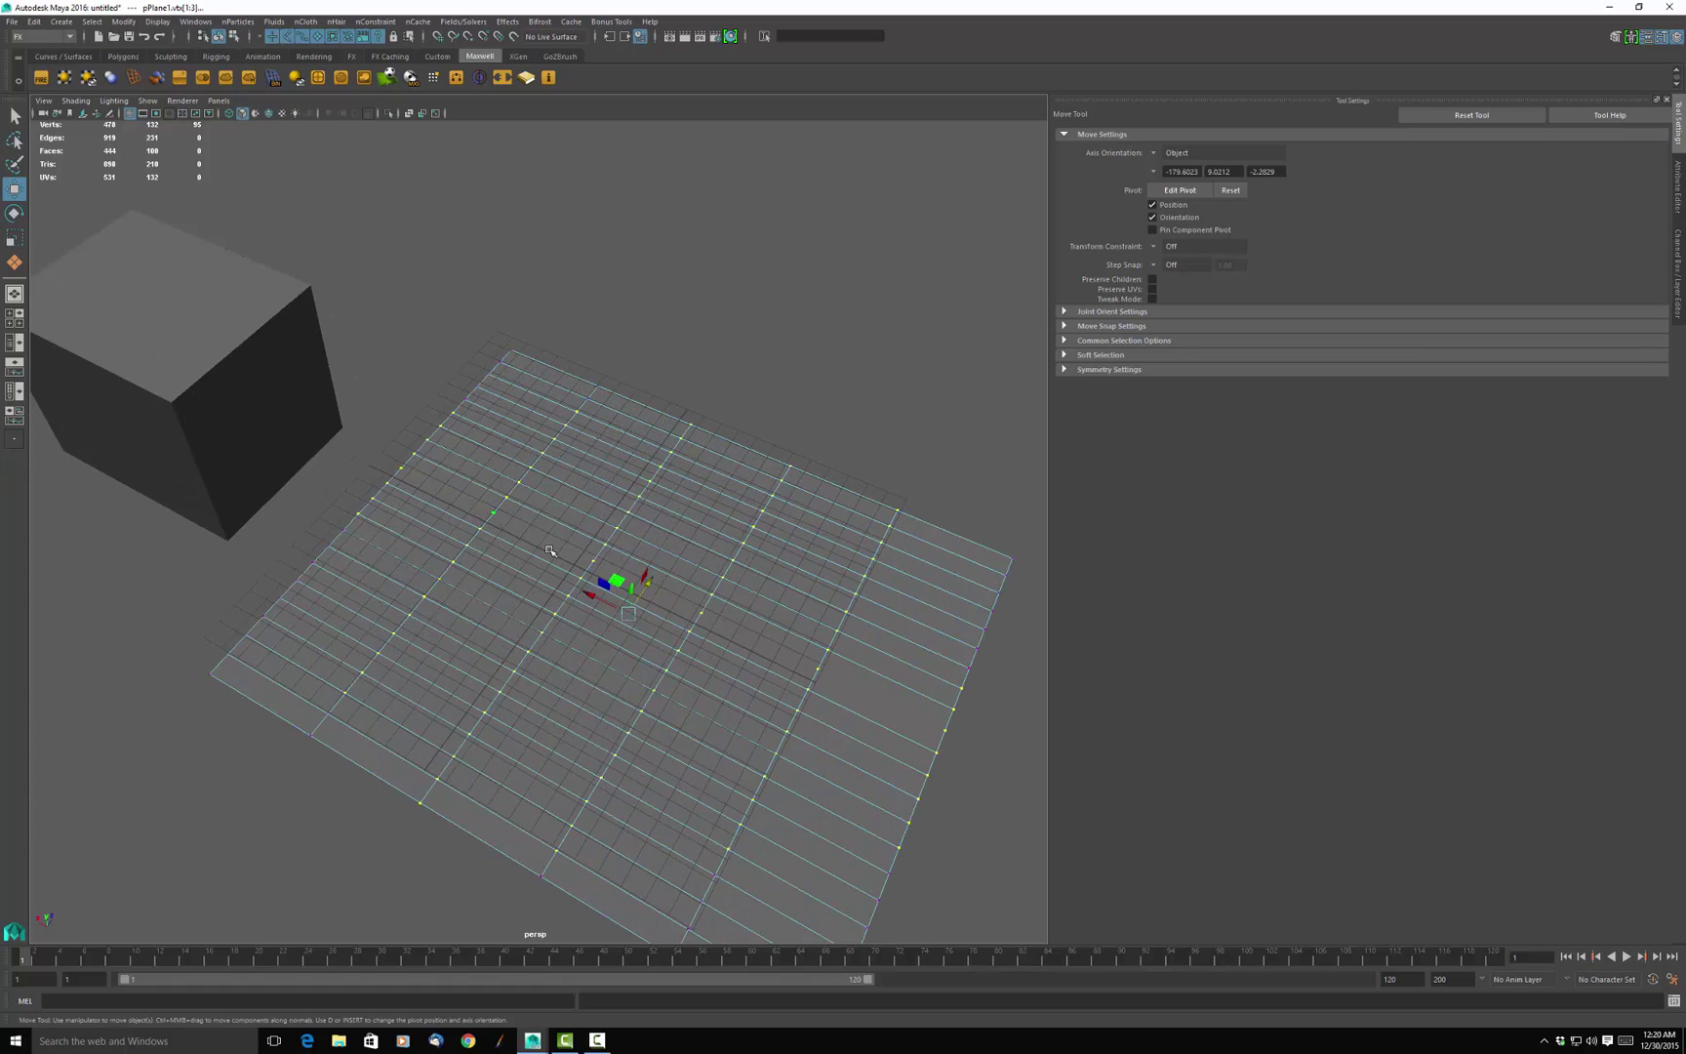
pyautogui.press('Delete')
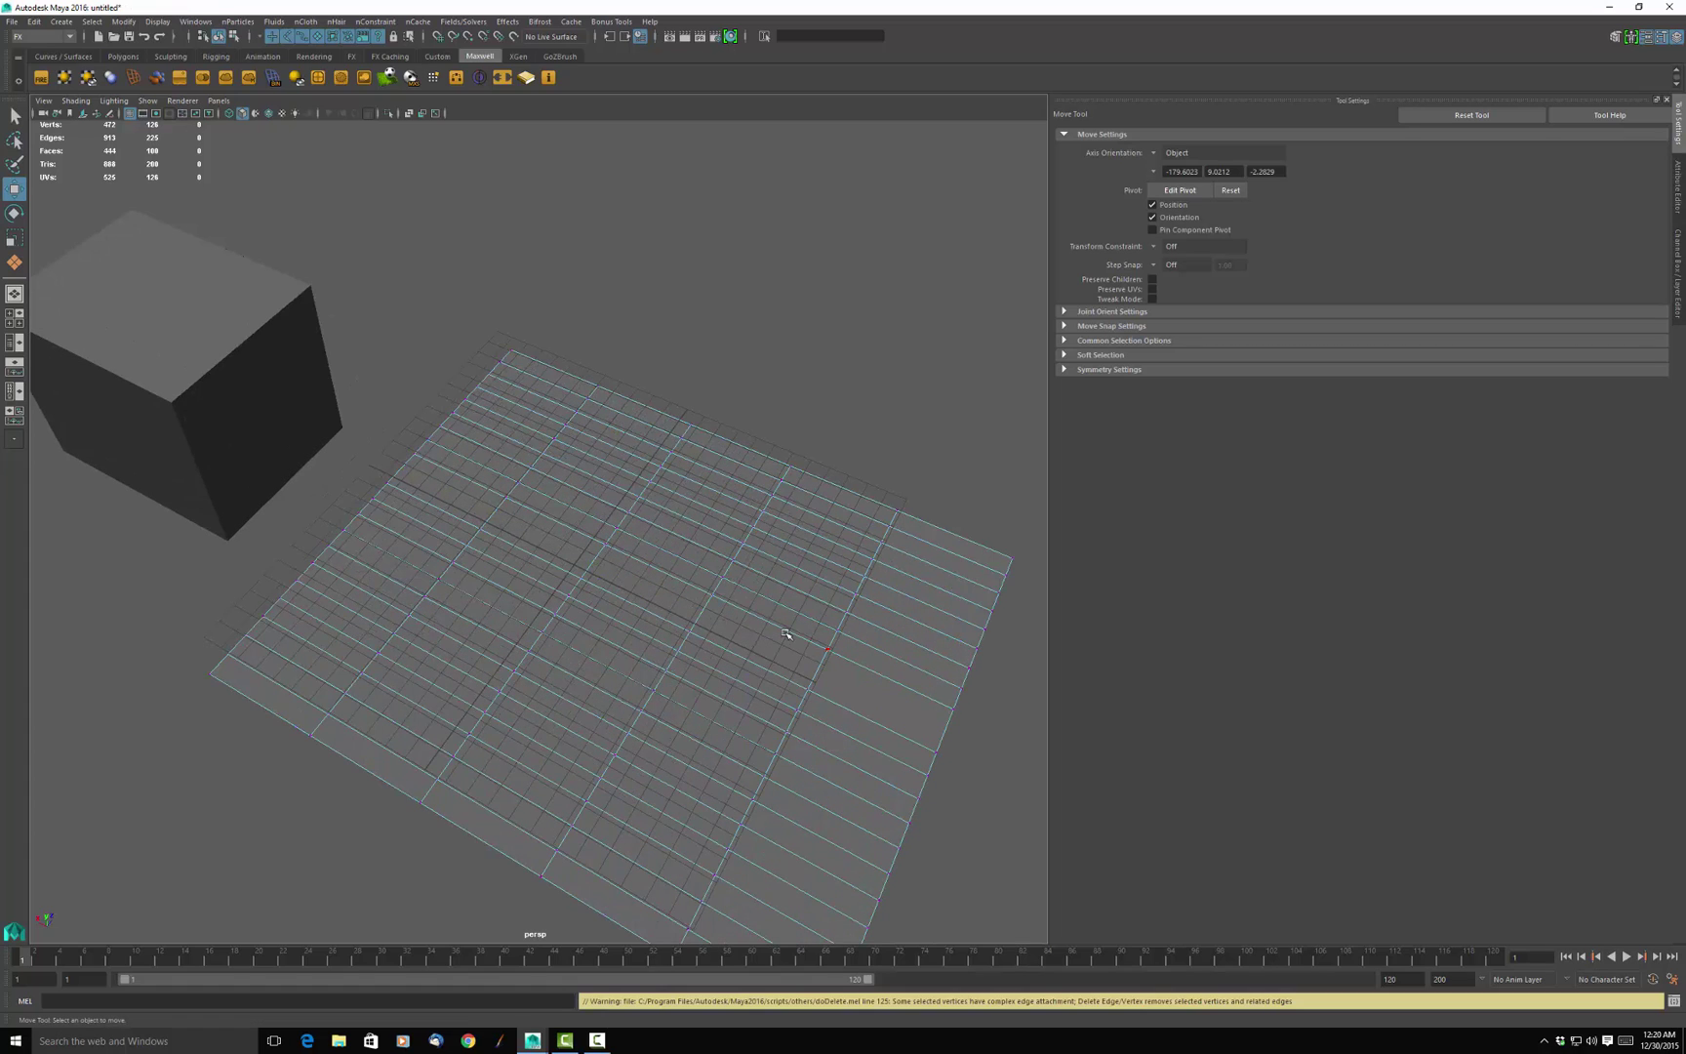
pyautogui.scroll(-3, 756, 622)
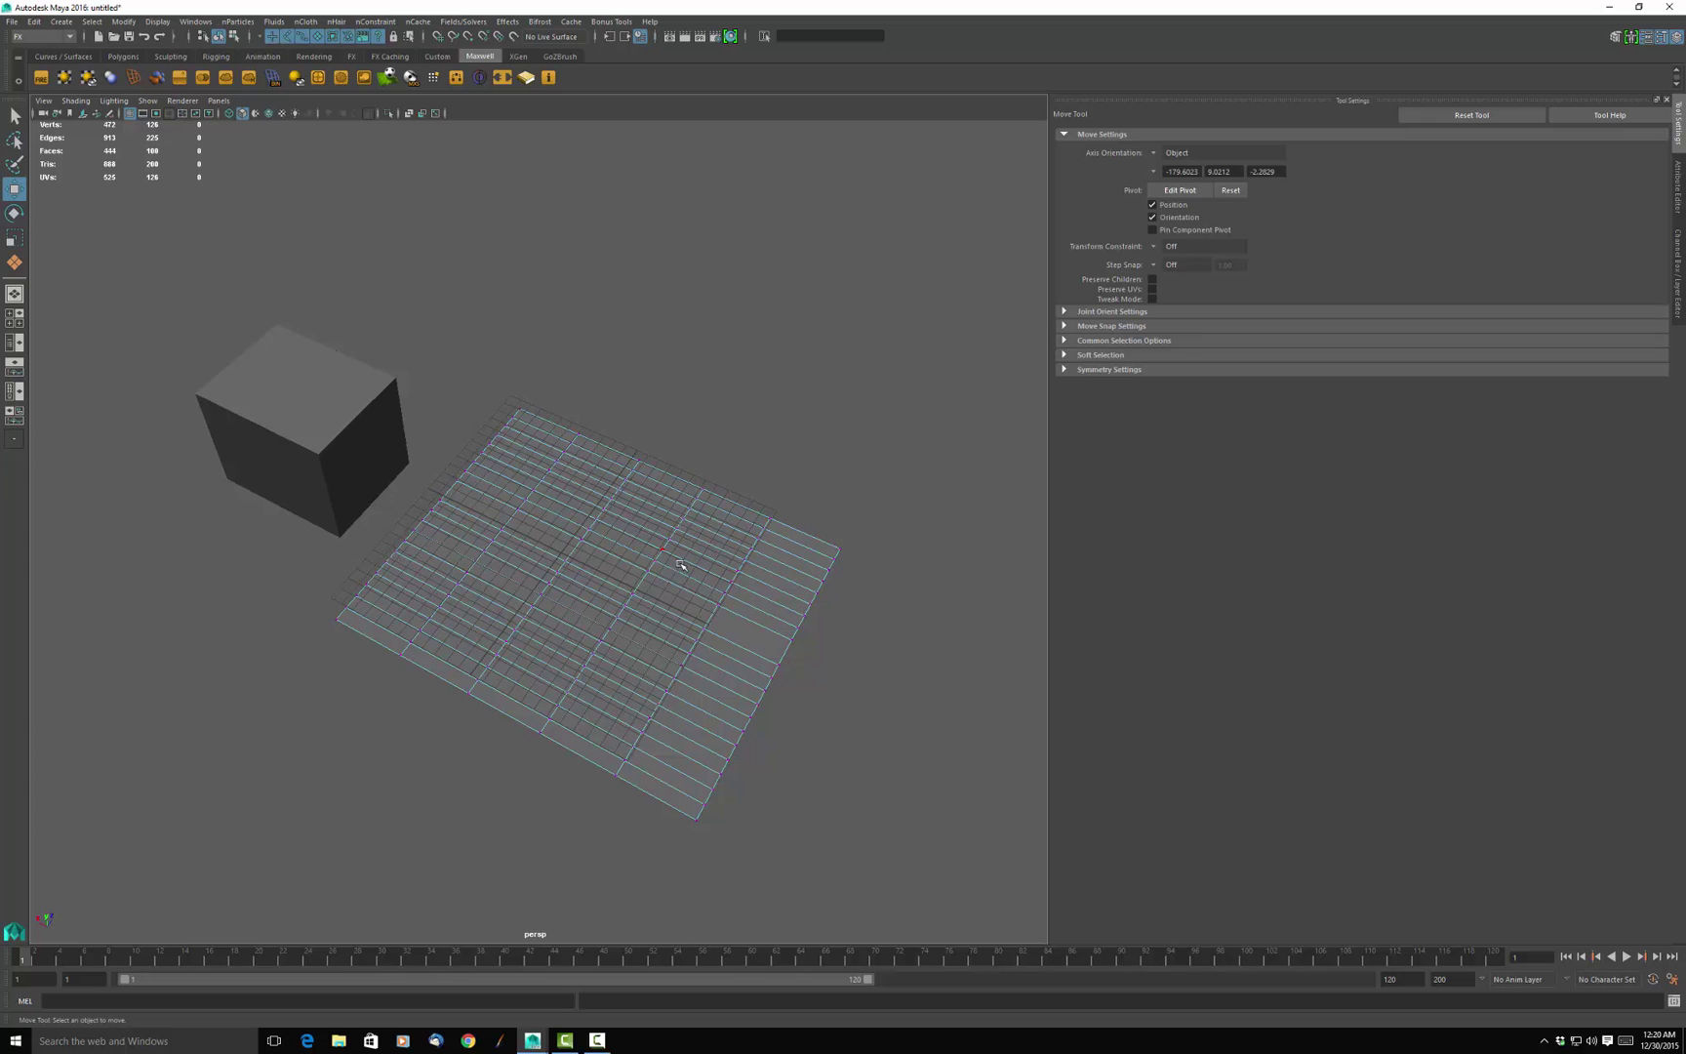
pyautogui.keyDown('alt'); pyautogui.moveTo(673, 567); pyautogui.dragTo(733, 614); pyautogui.keyUp('alt')
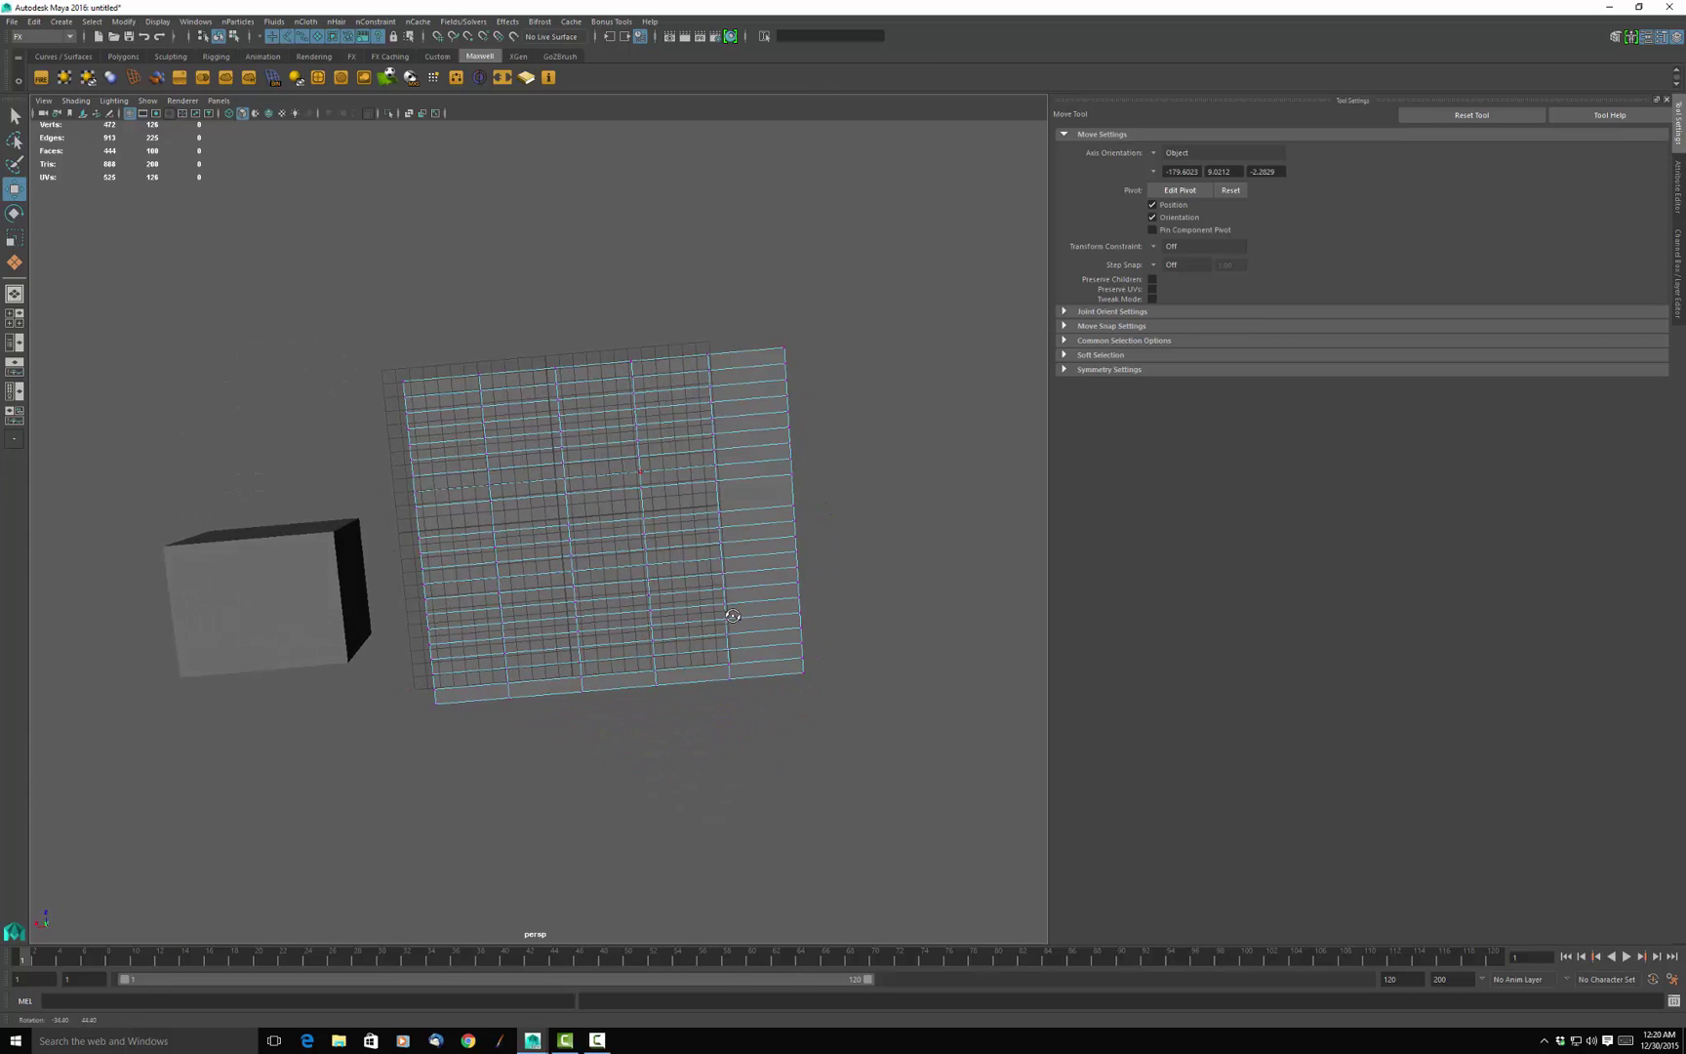
pyautogui.rightClick(588, 427)
pyautogui.moveTo(368, 328); pyautogui.dragTo(866, 768)
pyautogui.scroll(2, 837, 439)
pyautogui.scroll(1, 837, 439)
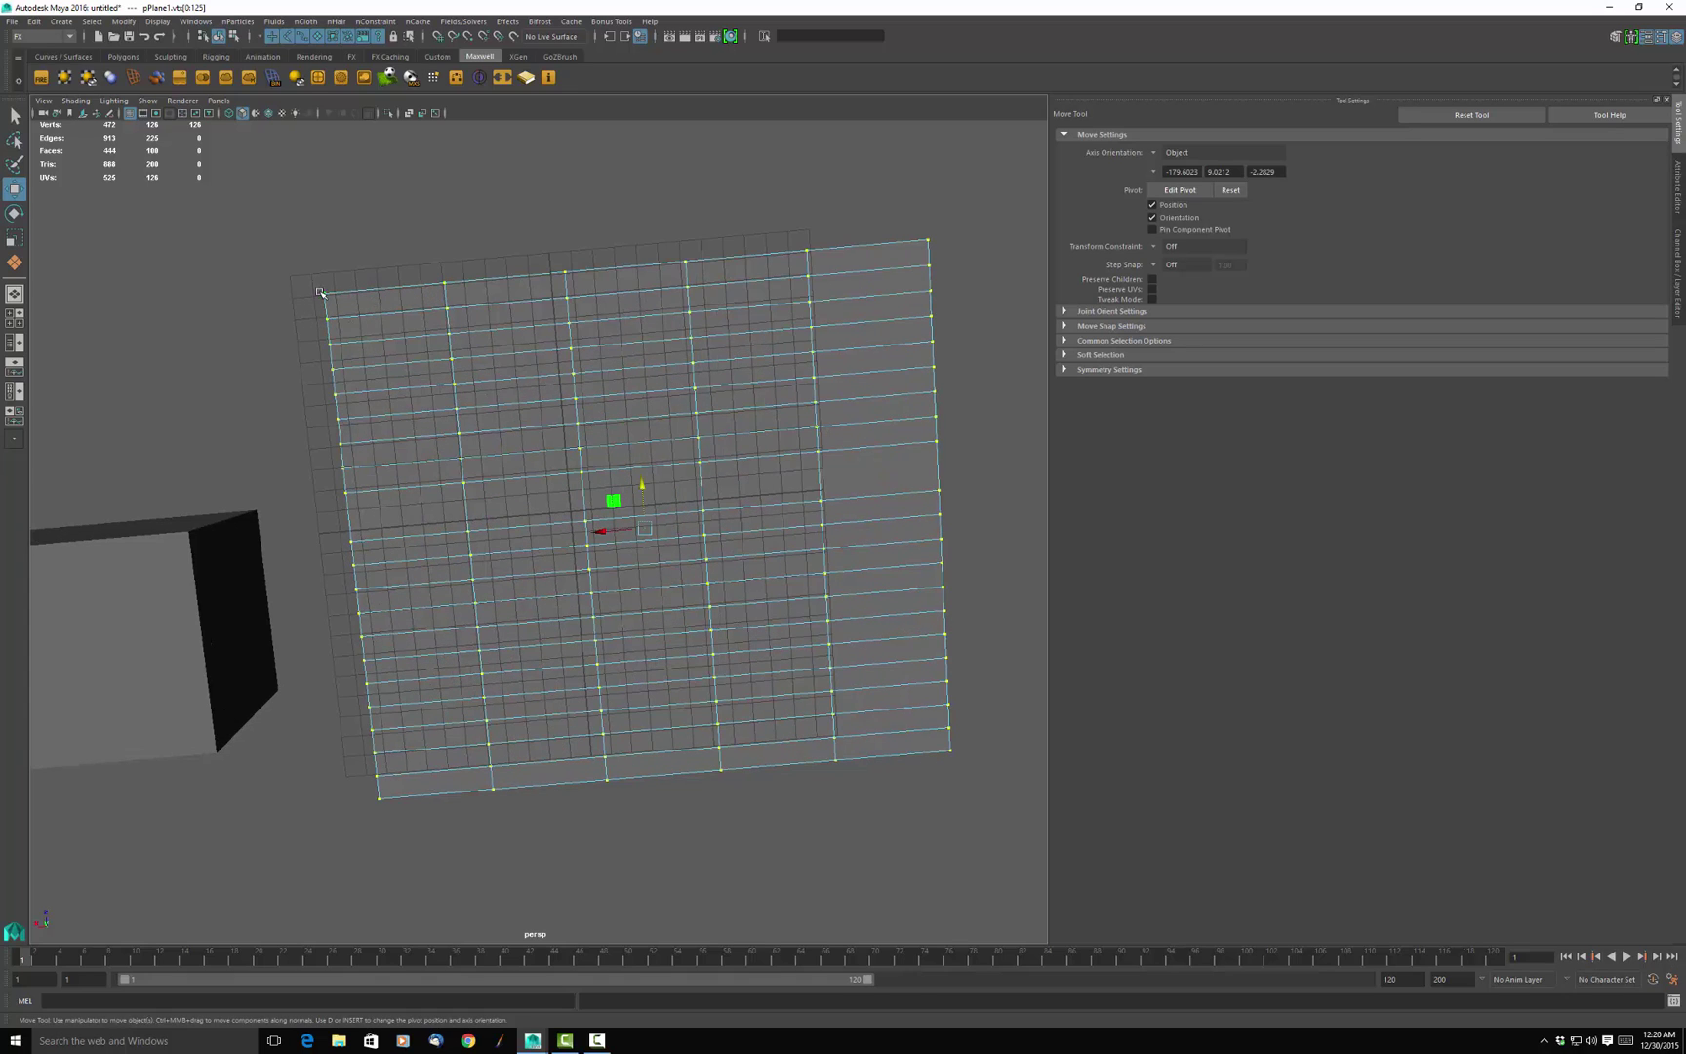
pyautogui.scroll(-2, 346, 314)
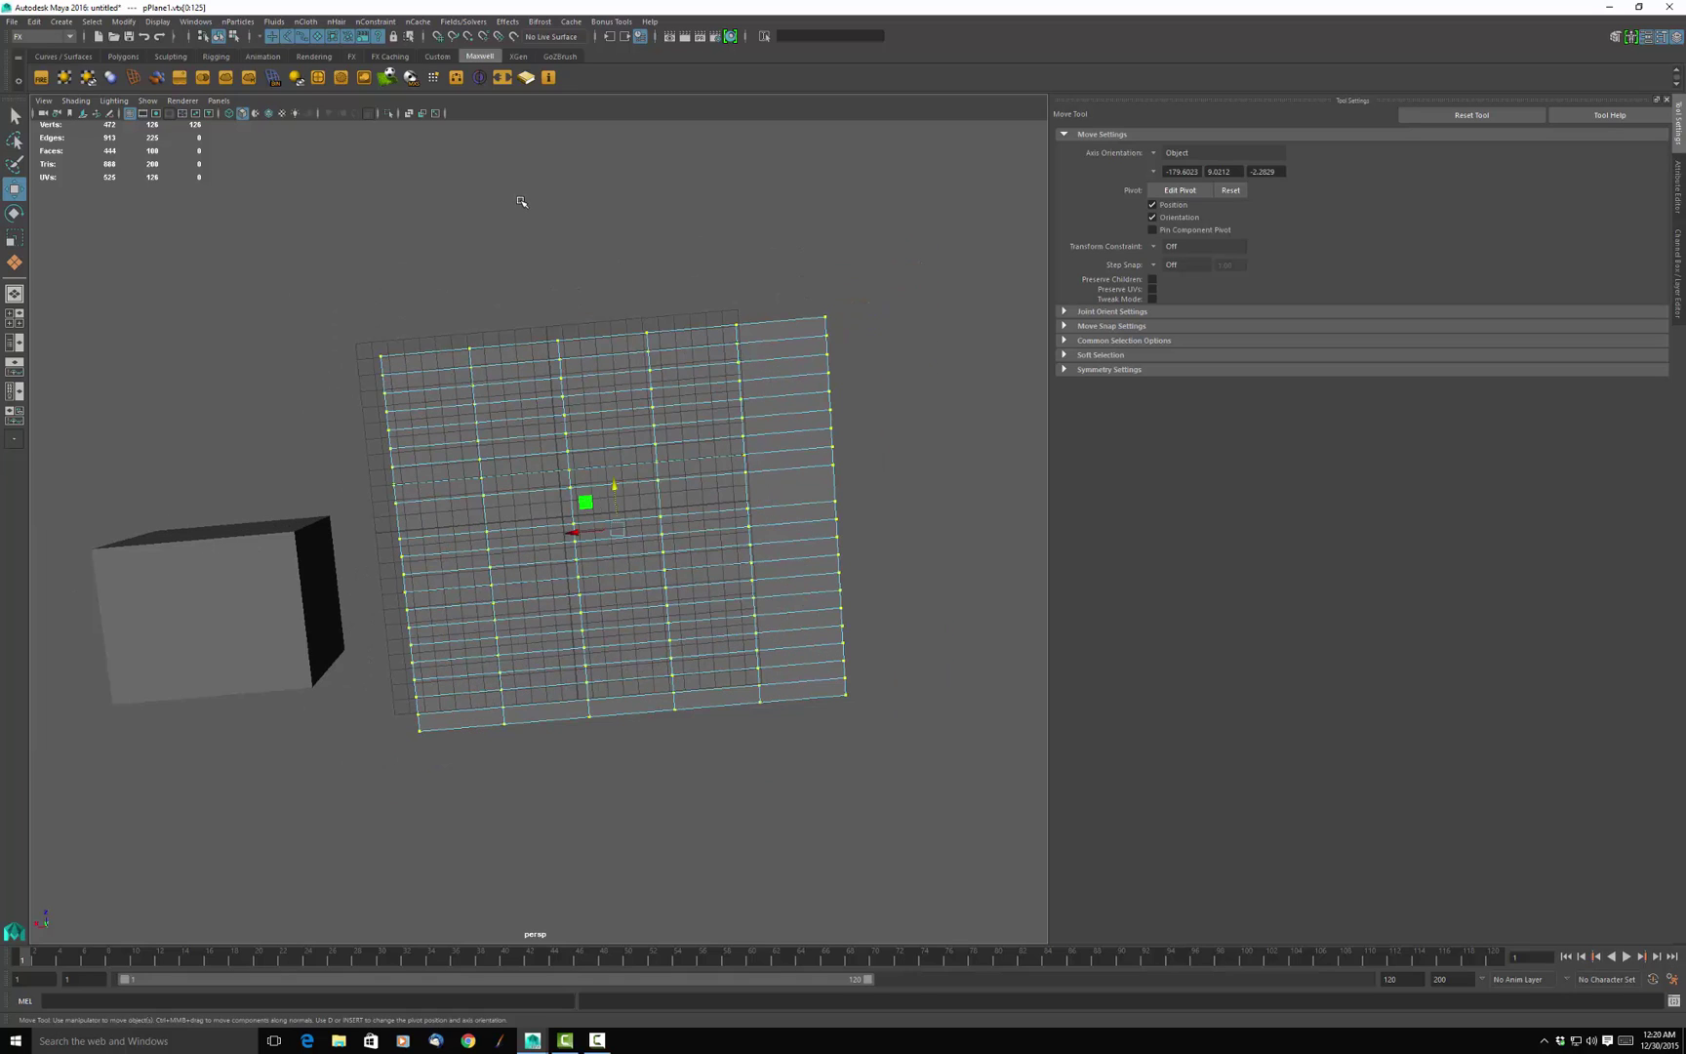
pyautogui.press('Delete')
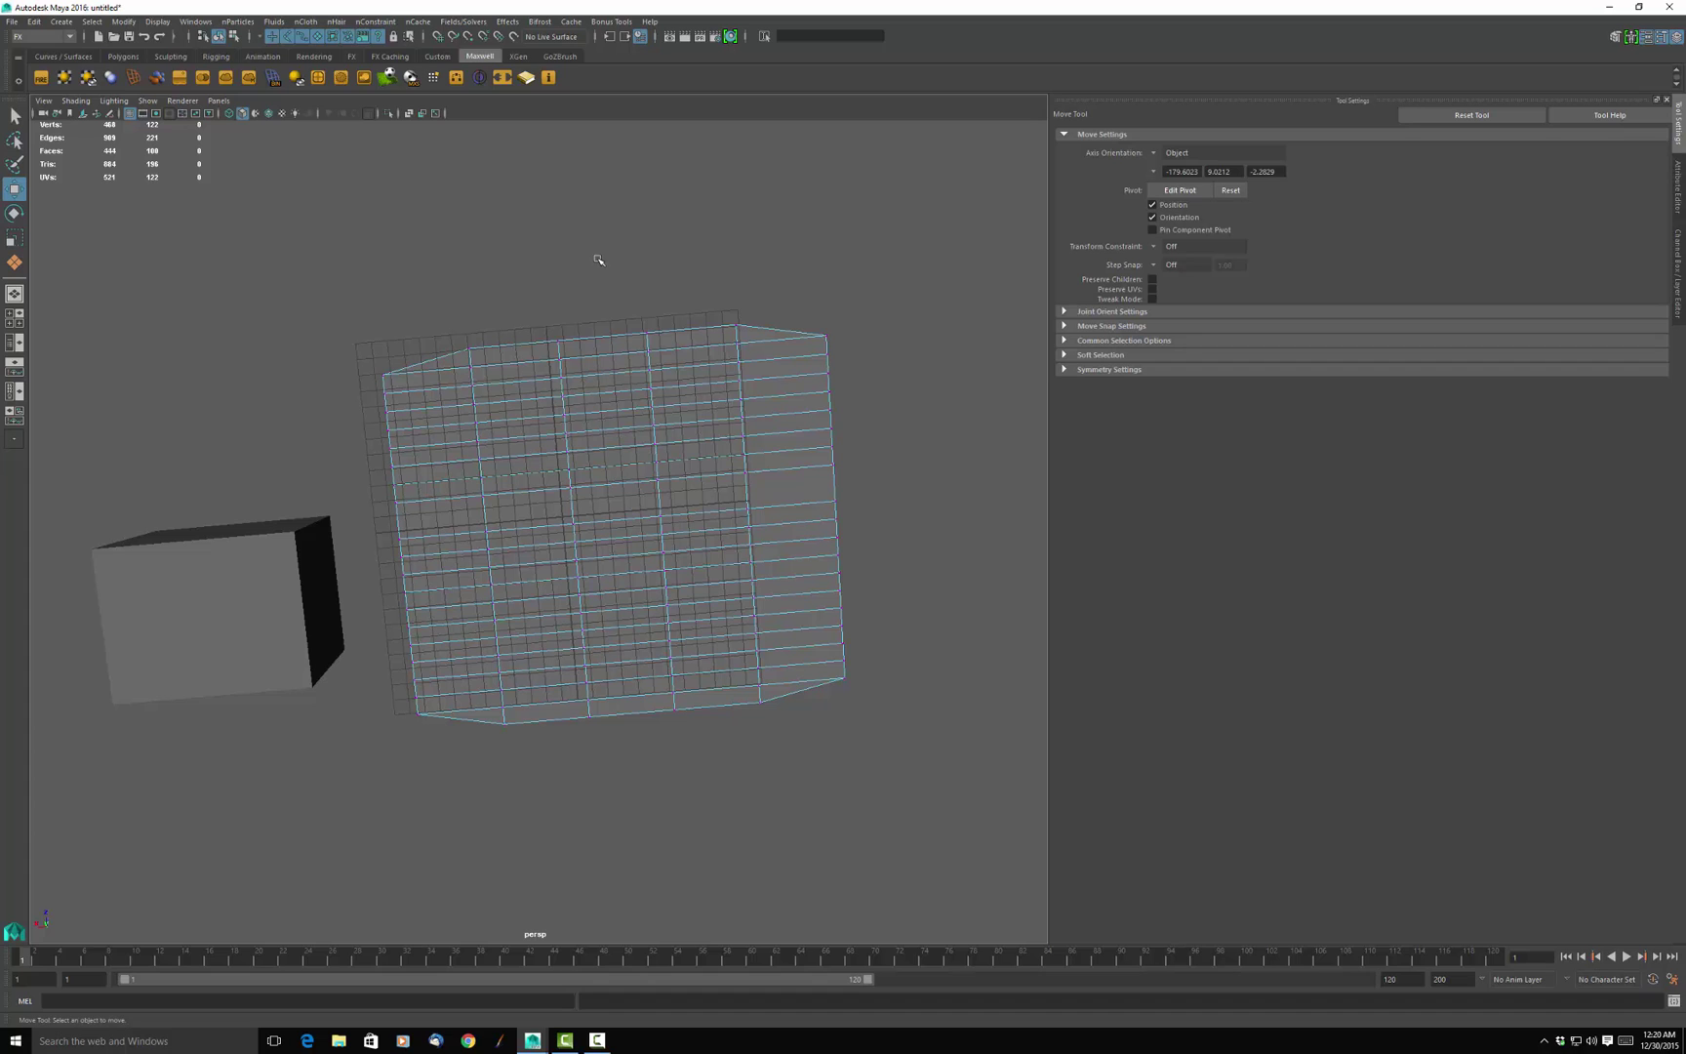
pyautogui.hotkey('ctrl', 'z')
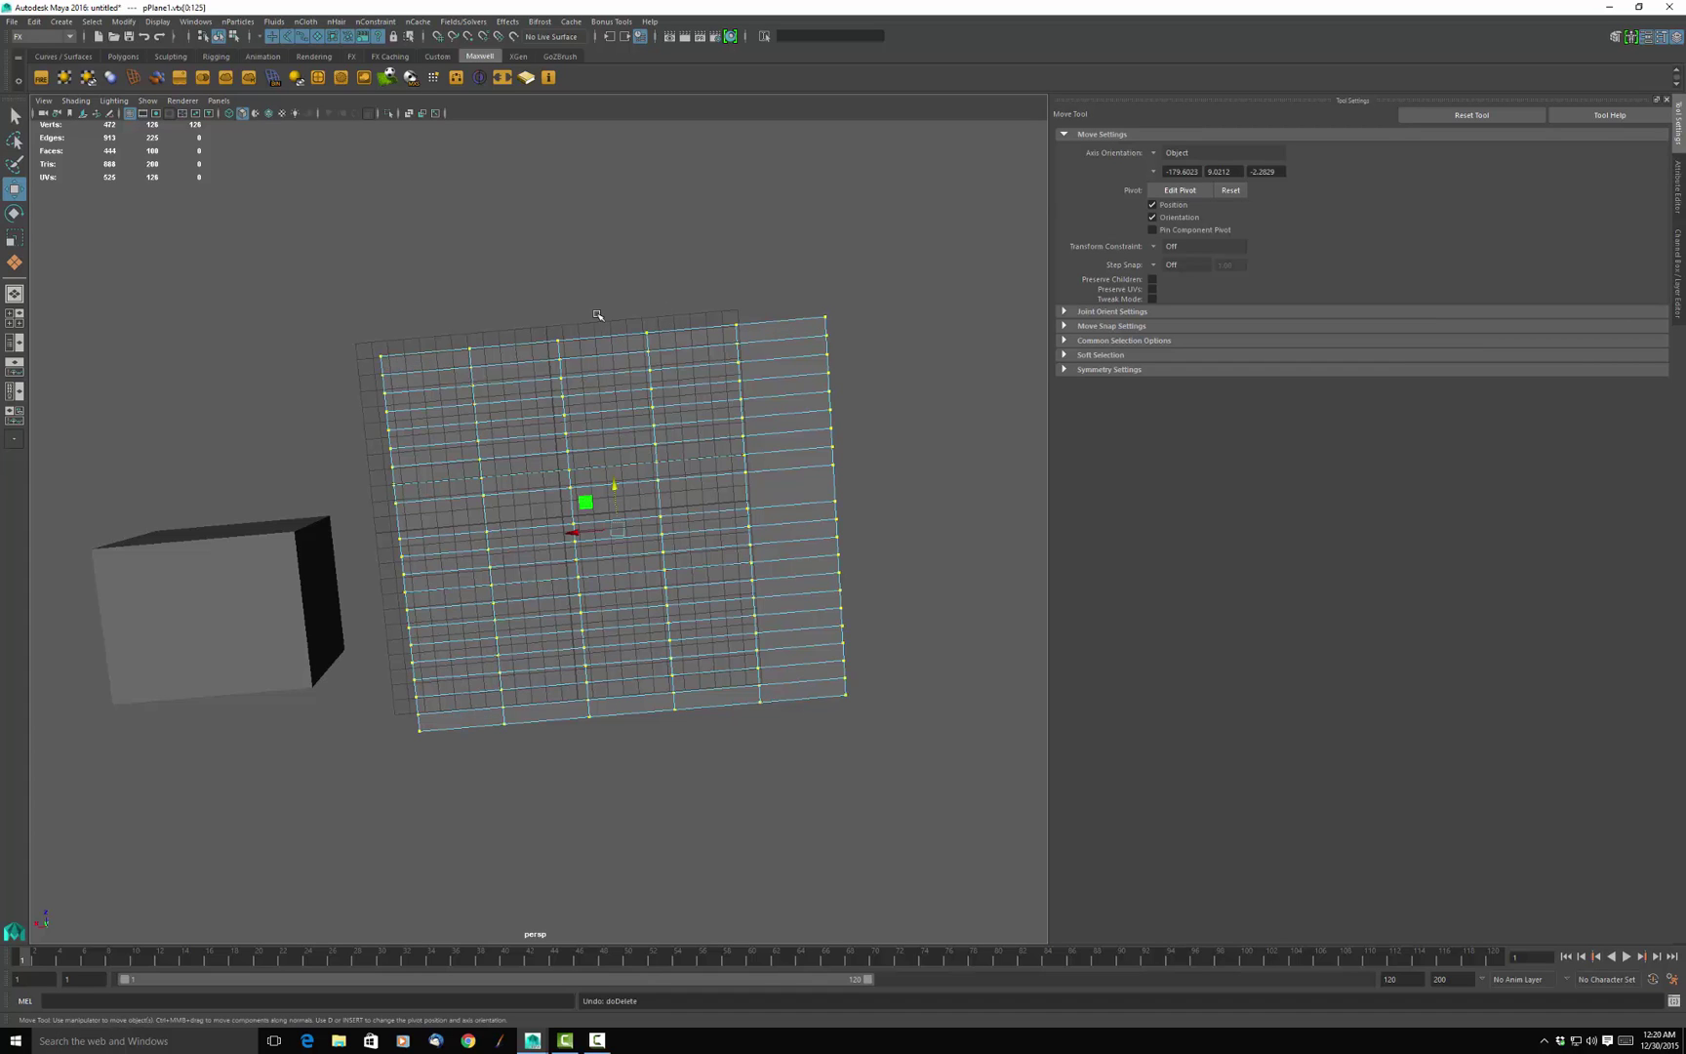
# Select pCube1 and pick an edge loop around it in edge mode for removal.
pyautogui.keyDown('alt'); pyautogui.moveTo(554, 503); pyautogui.dragTo(545, 426); pyautogui.keyUp('alt')
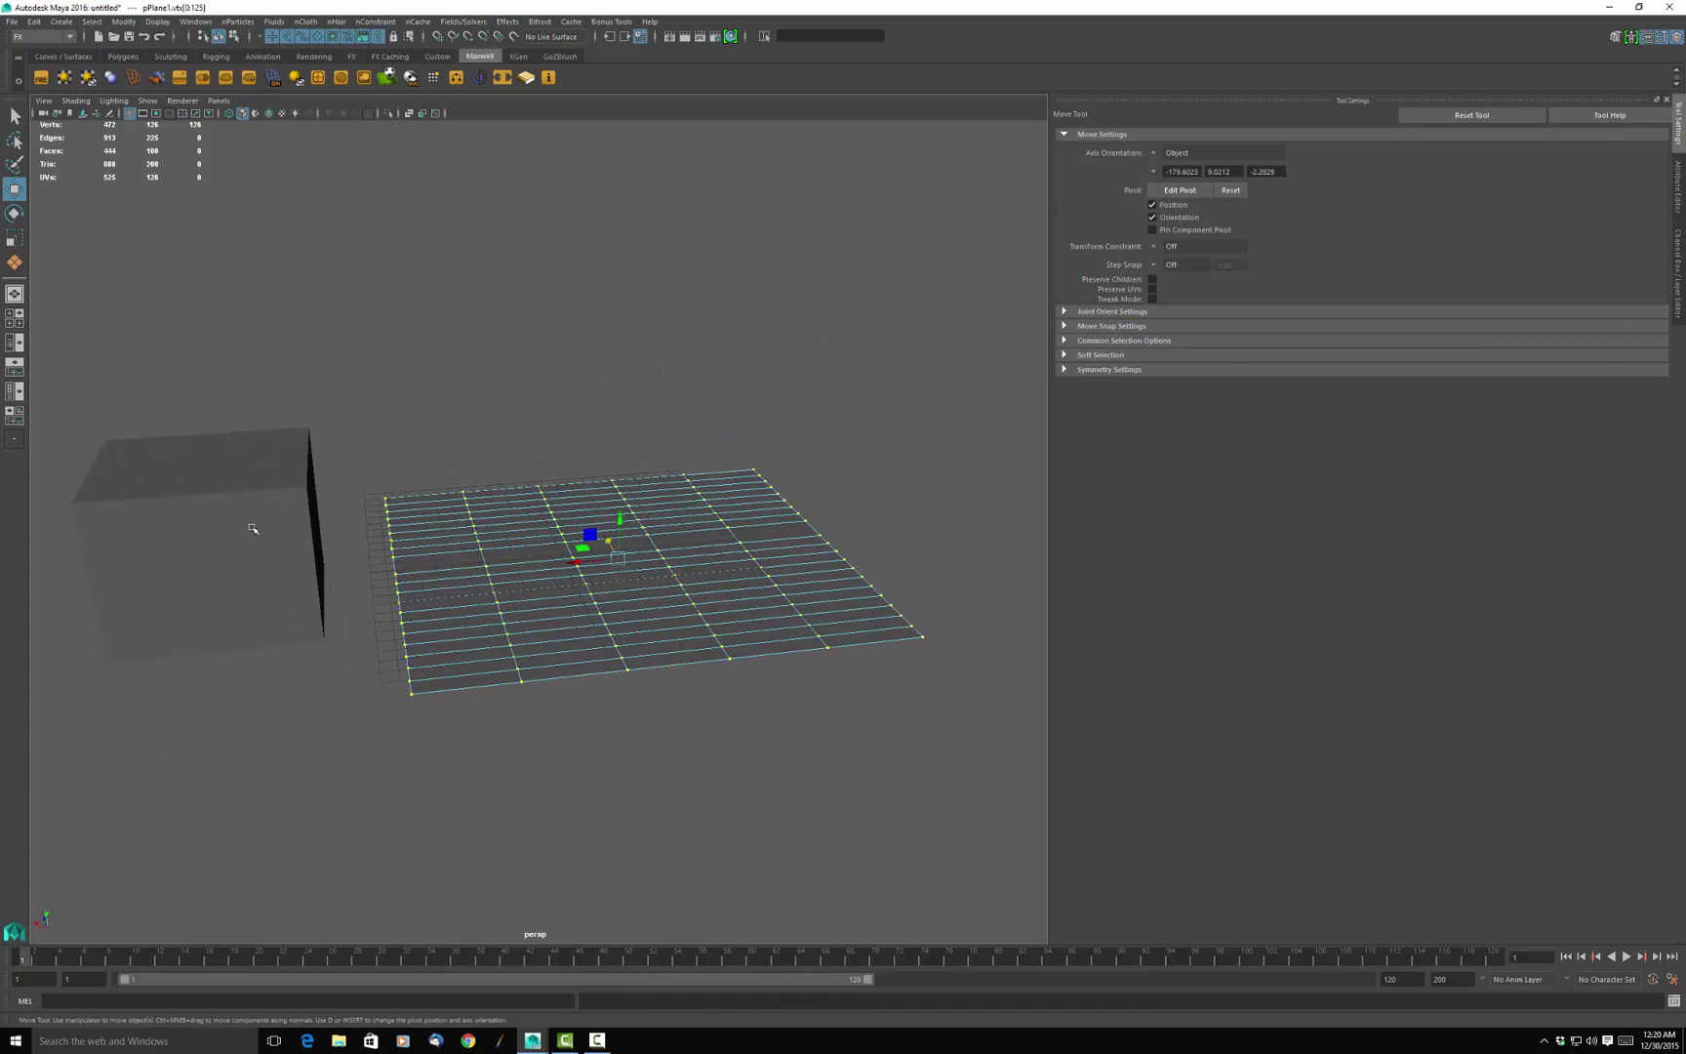
pyautogui.click(253, 528)
pyautogui.scroll(3, 278, 524)
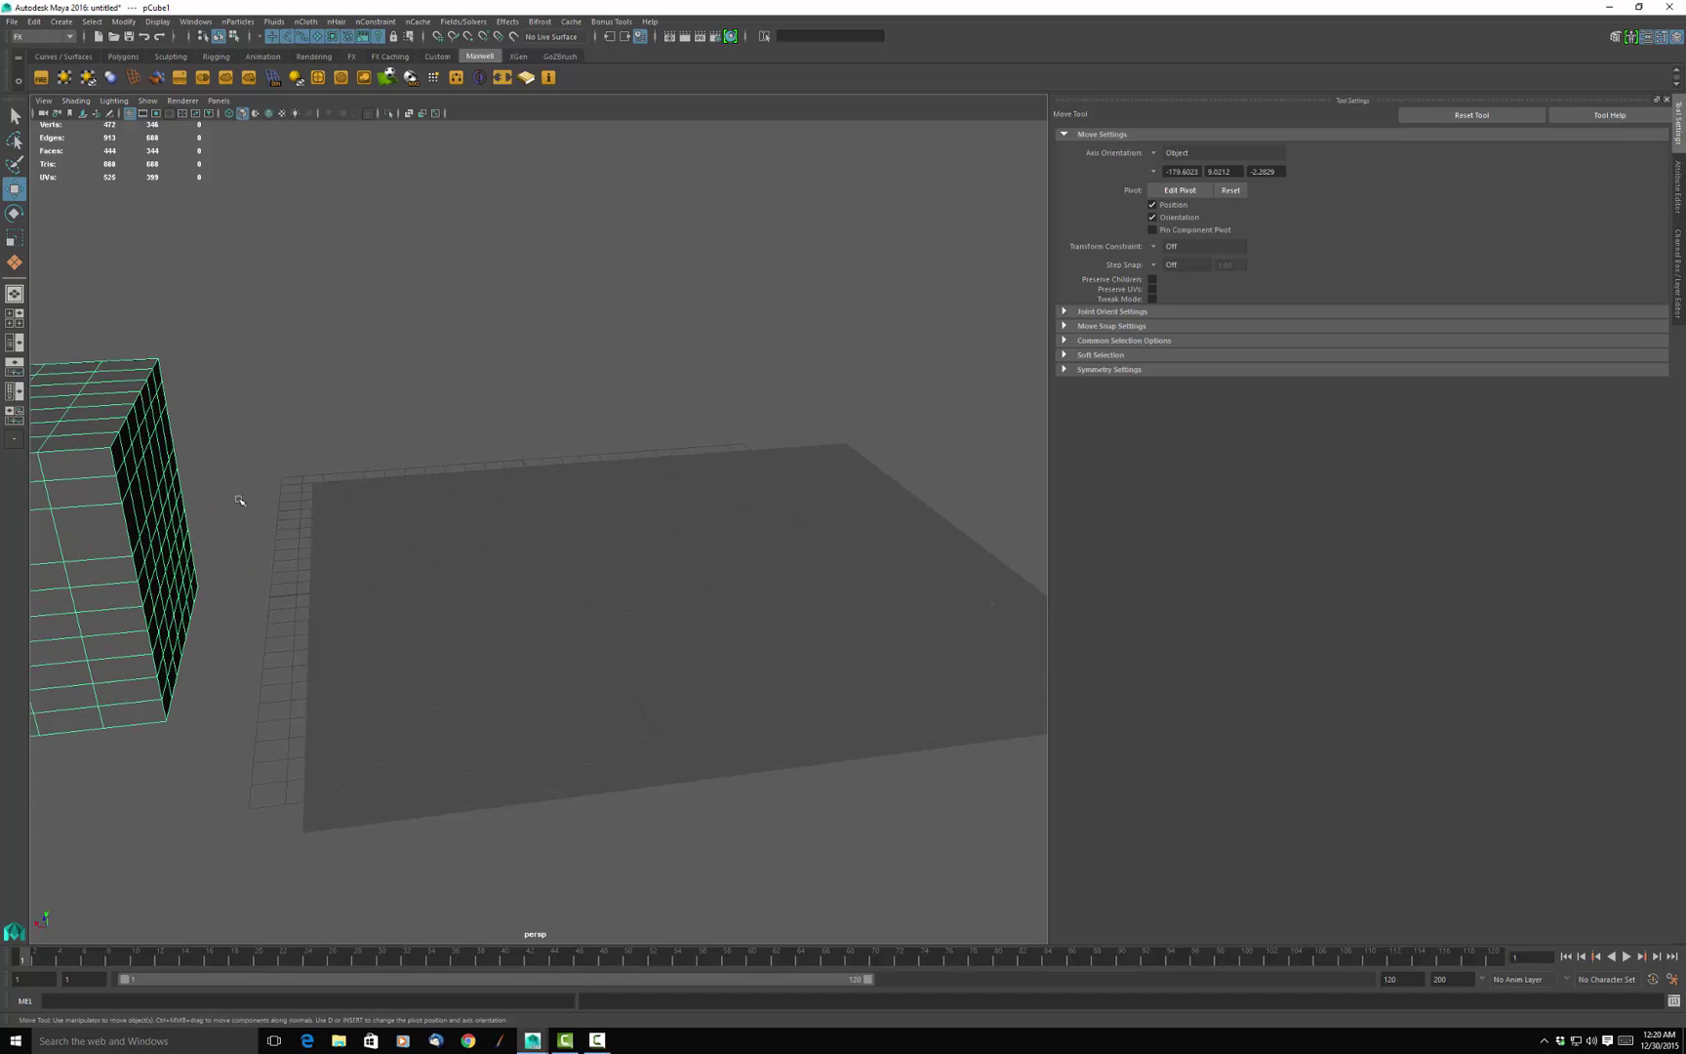
pyautogui.keyDown('alt'); pyautogui.moveTo(241, 497); pyautogui.dragTo(802, 454, button='middle'); pyautogui.keyUp('alt')
pyautogui.scroll(3, 764, 490)
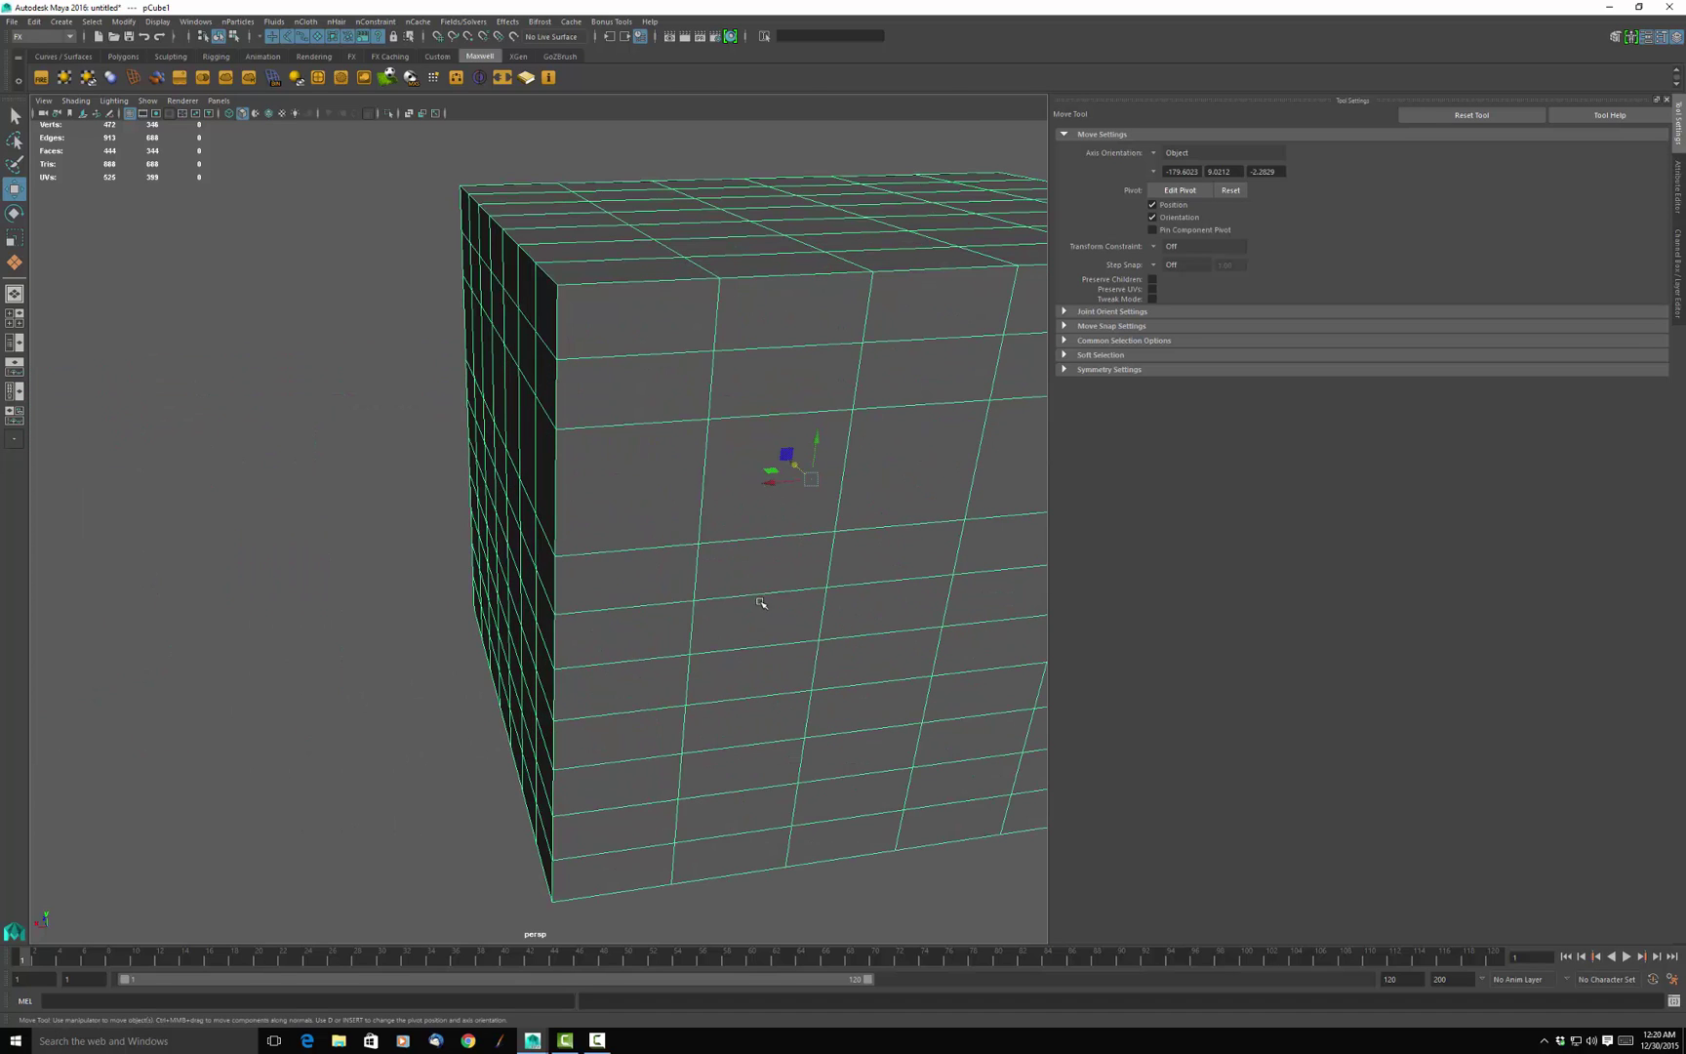
pyautogui.rightClick(694, 634)
pyautogui.click(692, 594)
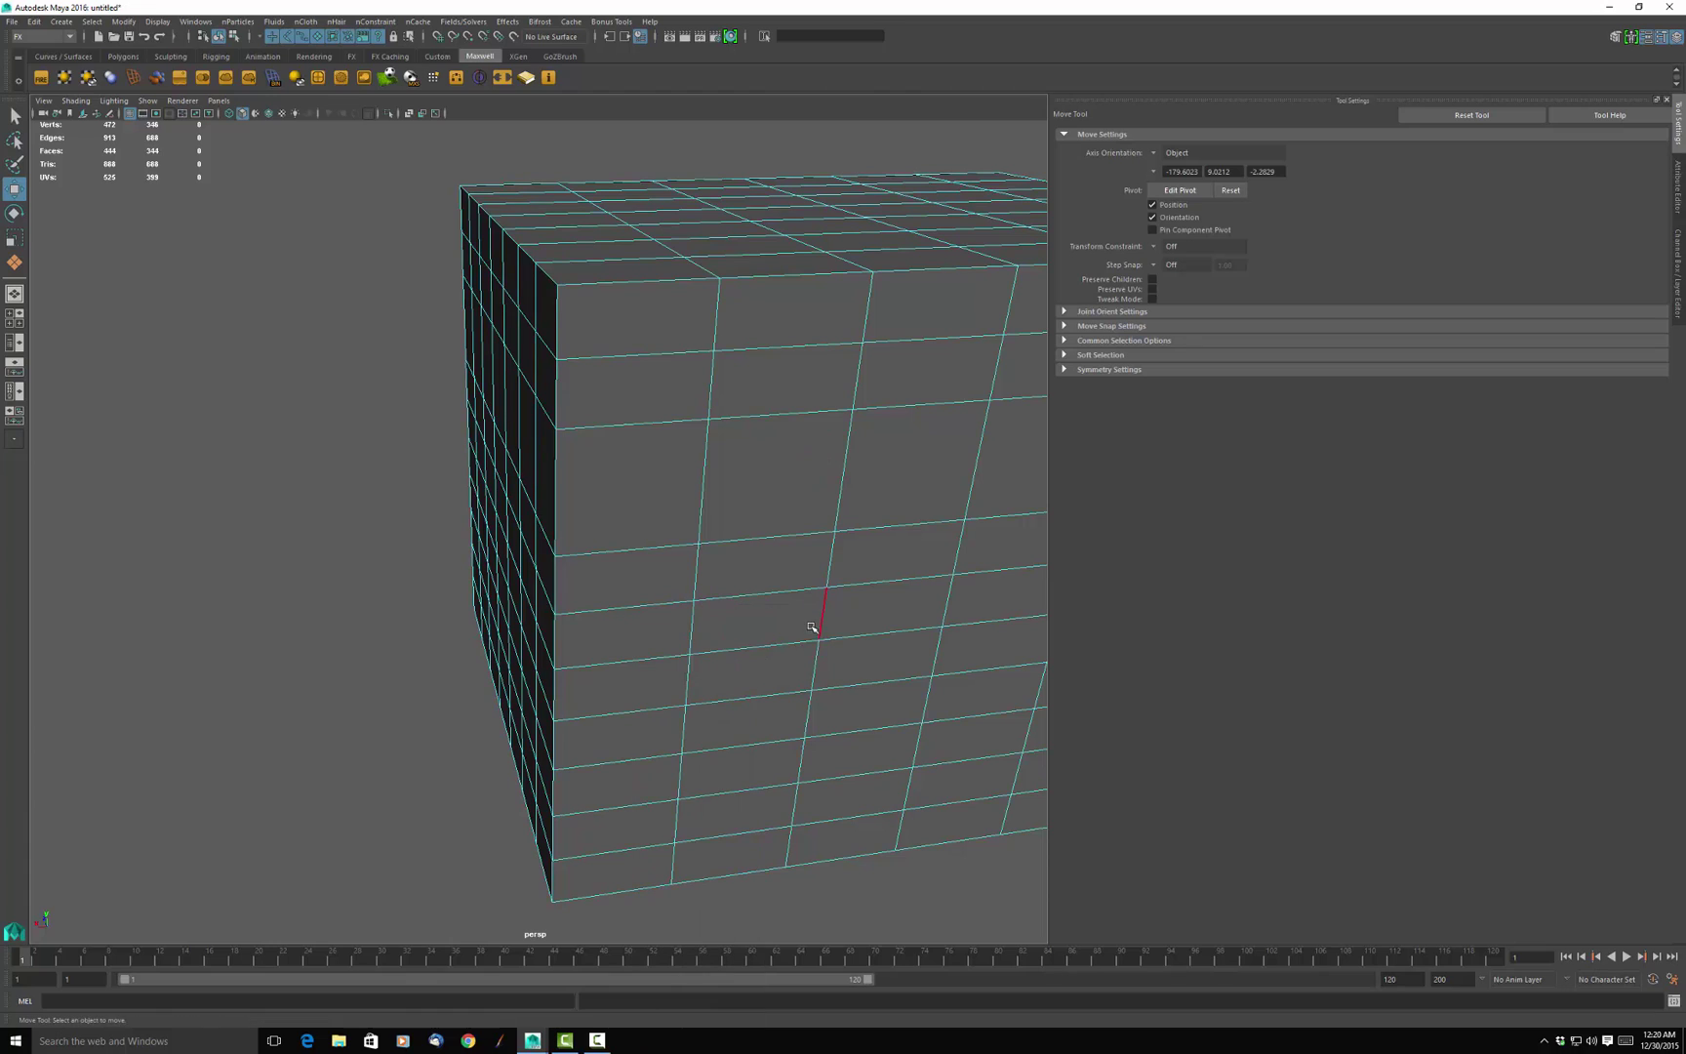
pyautogui.doubleClick(822, 621)
pyautogui.scroll(-5, 833, 605)
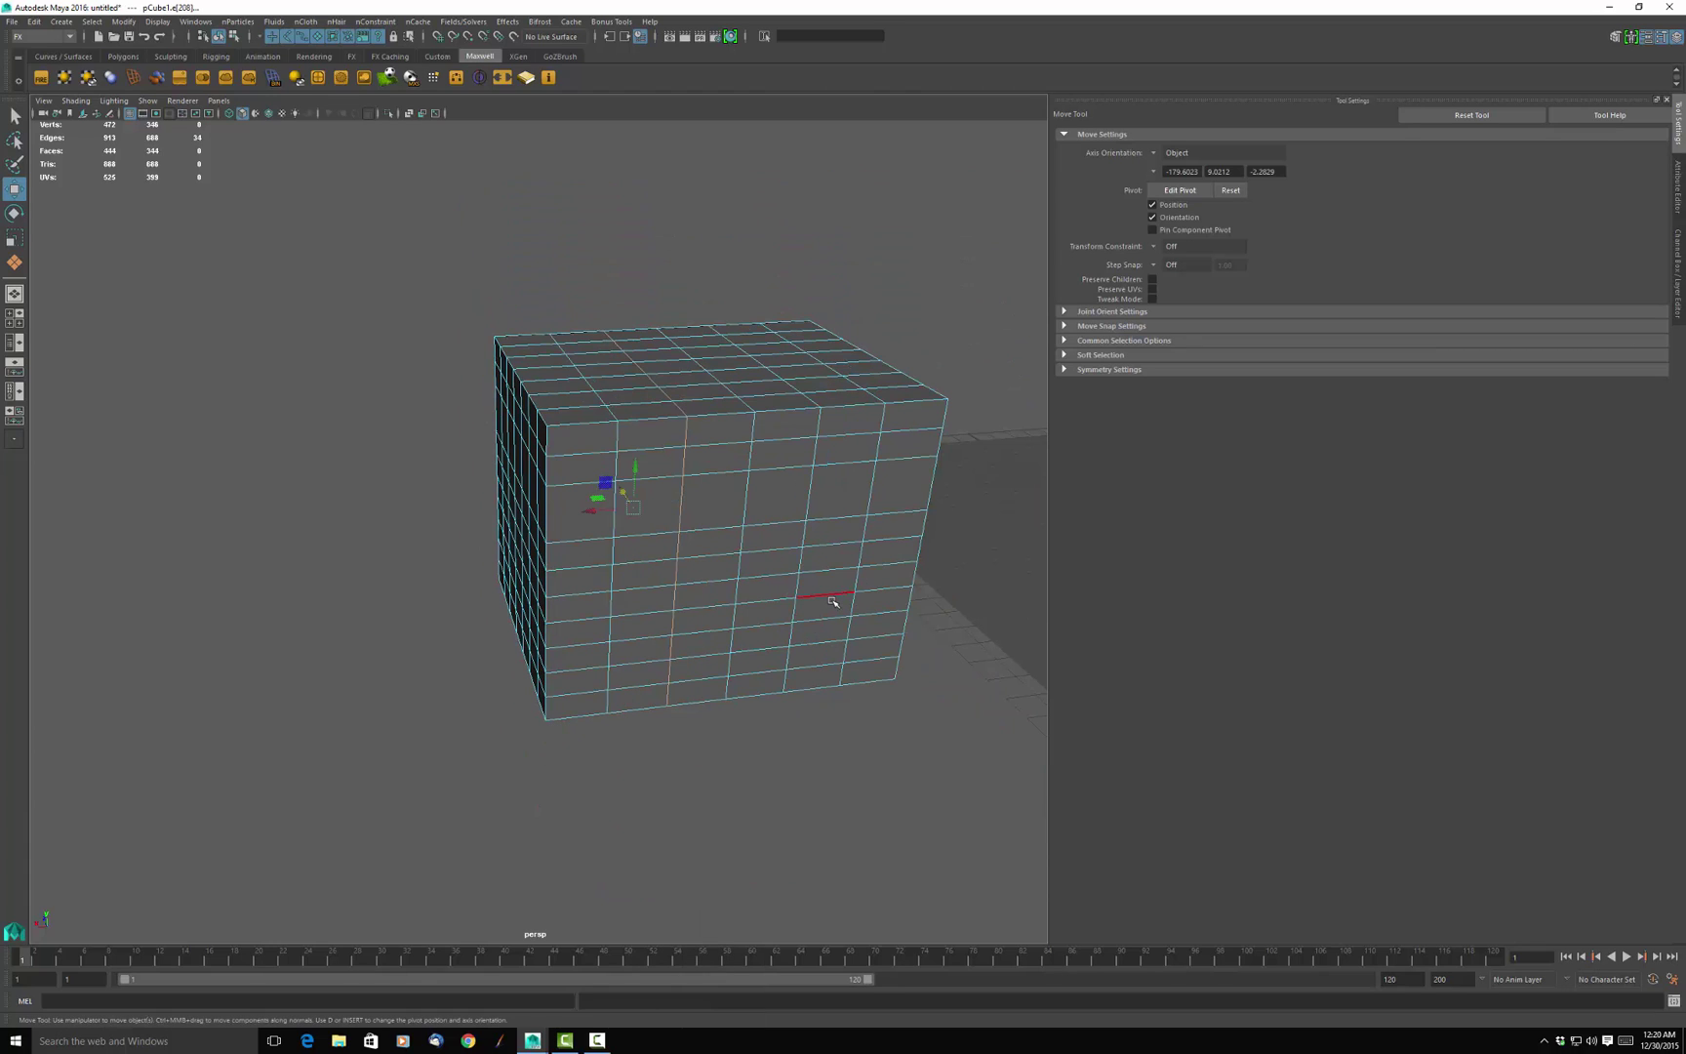
# Clear the edge selection, switch the cube to vertex mode, and marquee-select all its vertices.
pyautogui.click(832, 601)
pyautogui.rightClick(671, 520)
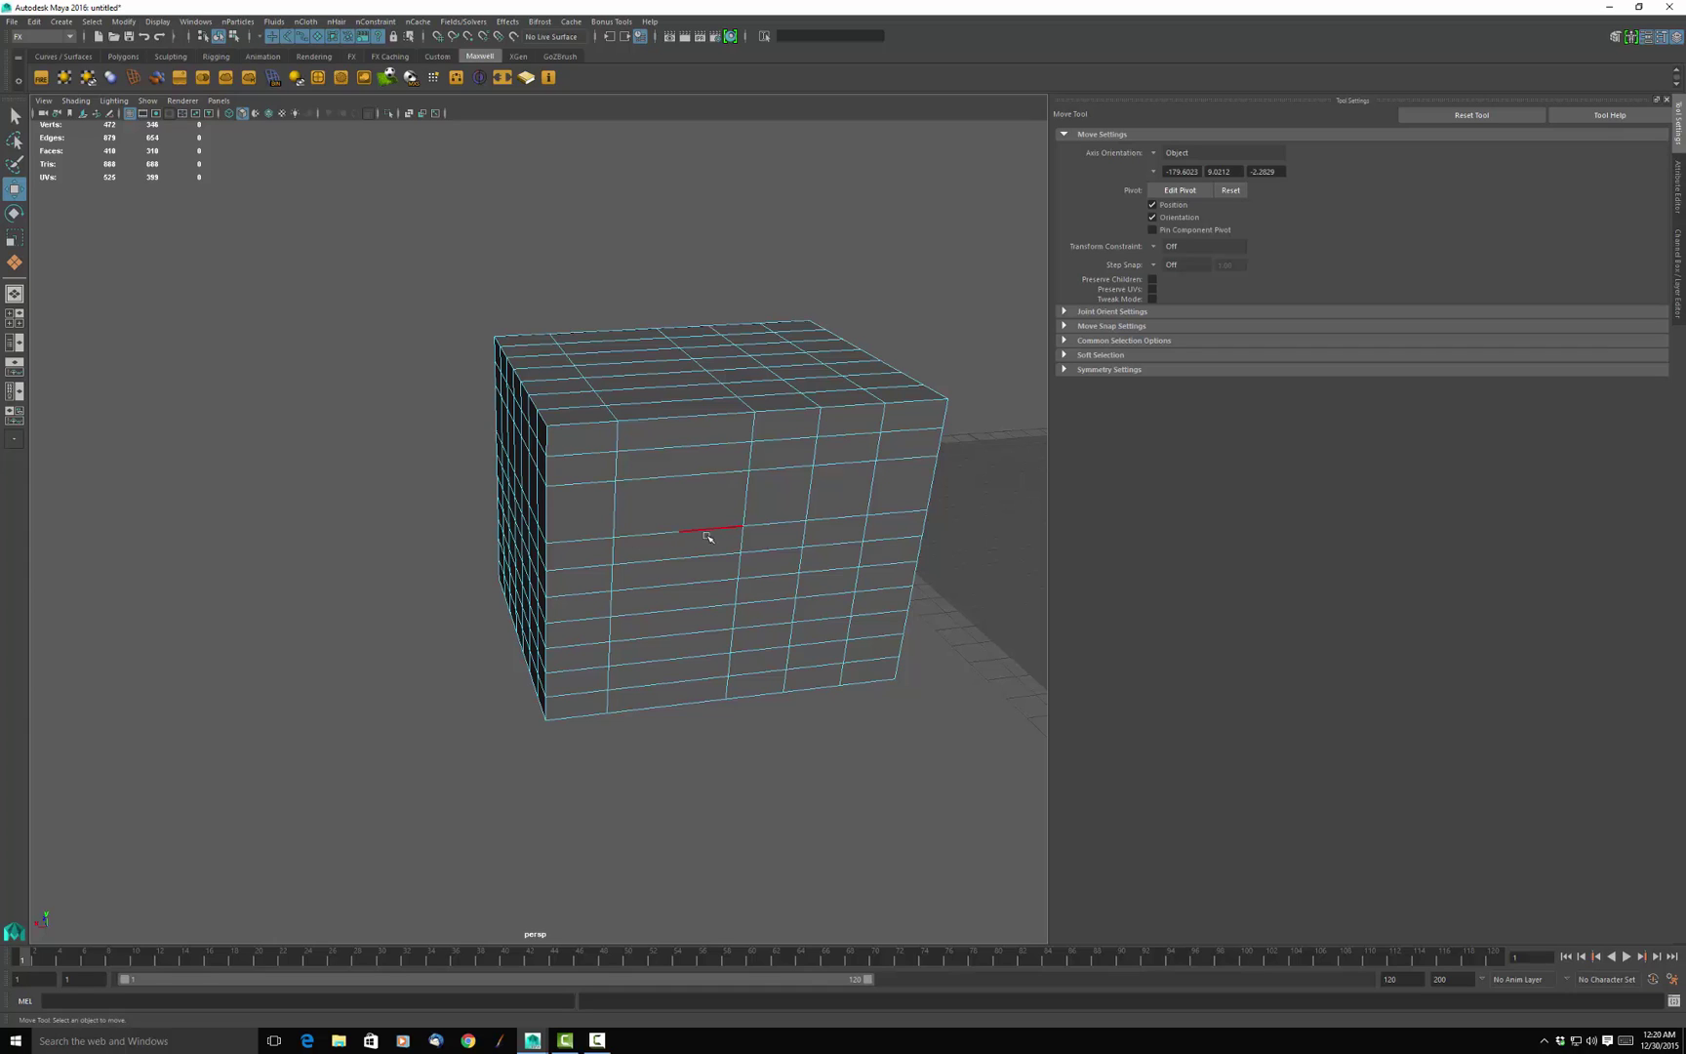
pyautogui.moveTo(710, 473); pyautogui.dragTo(659, 474, button='right')
pyautogui.moveTo(256, 173); pyautogui.dragTo(942, 850)
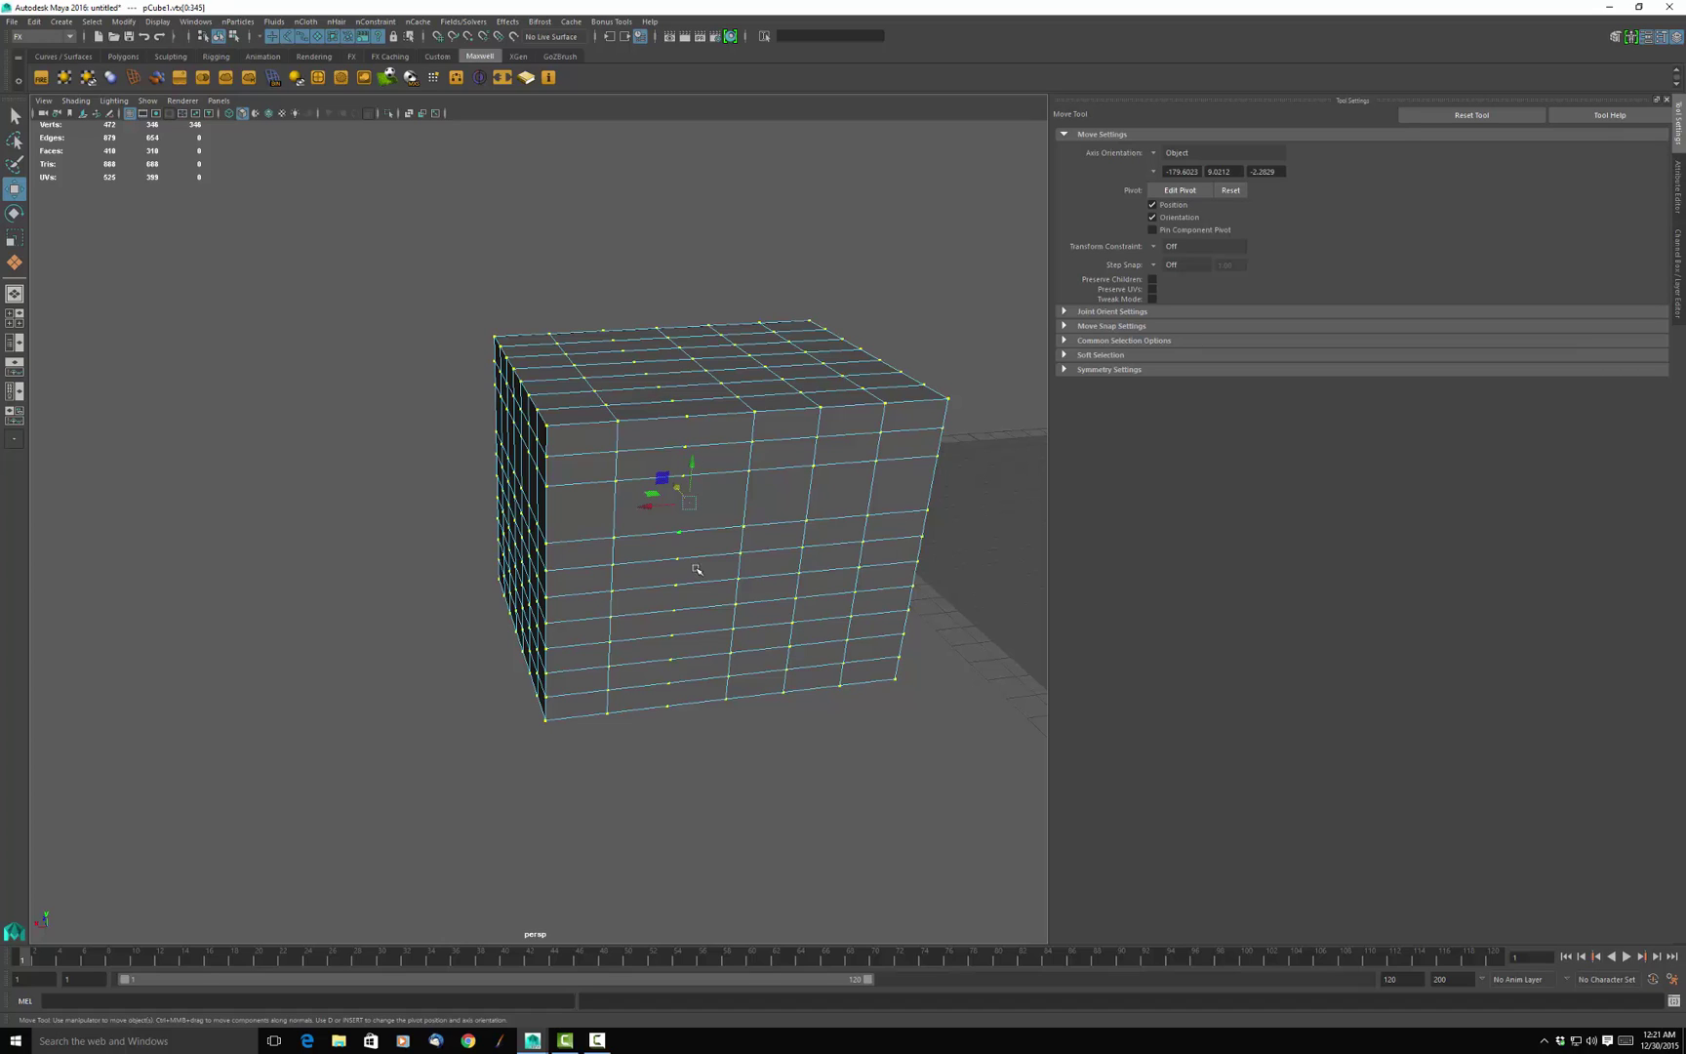
# Undo the trial vertex deletion on pCube1, keeping 346 vertices, and orbit to a front view.
pyautogui.hotkey('ctrl', 'z')
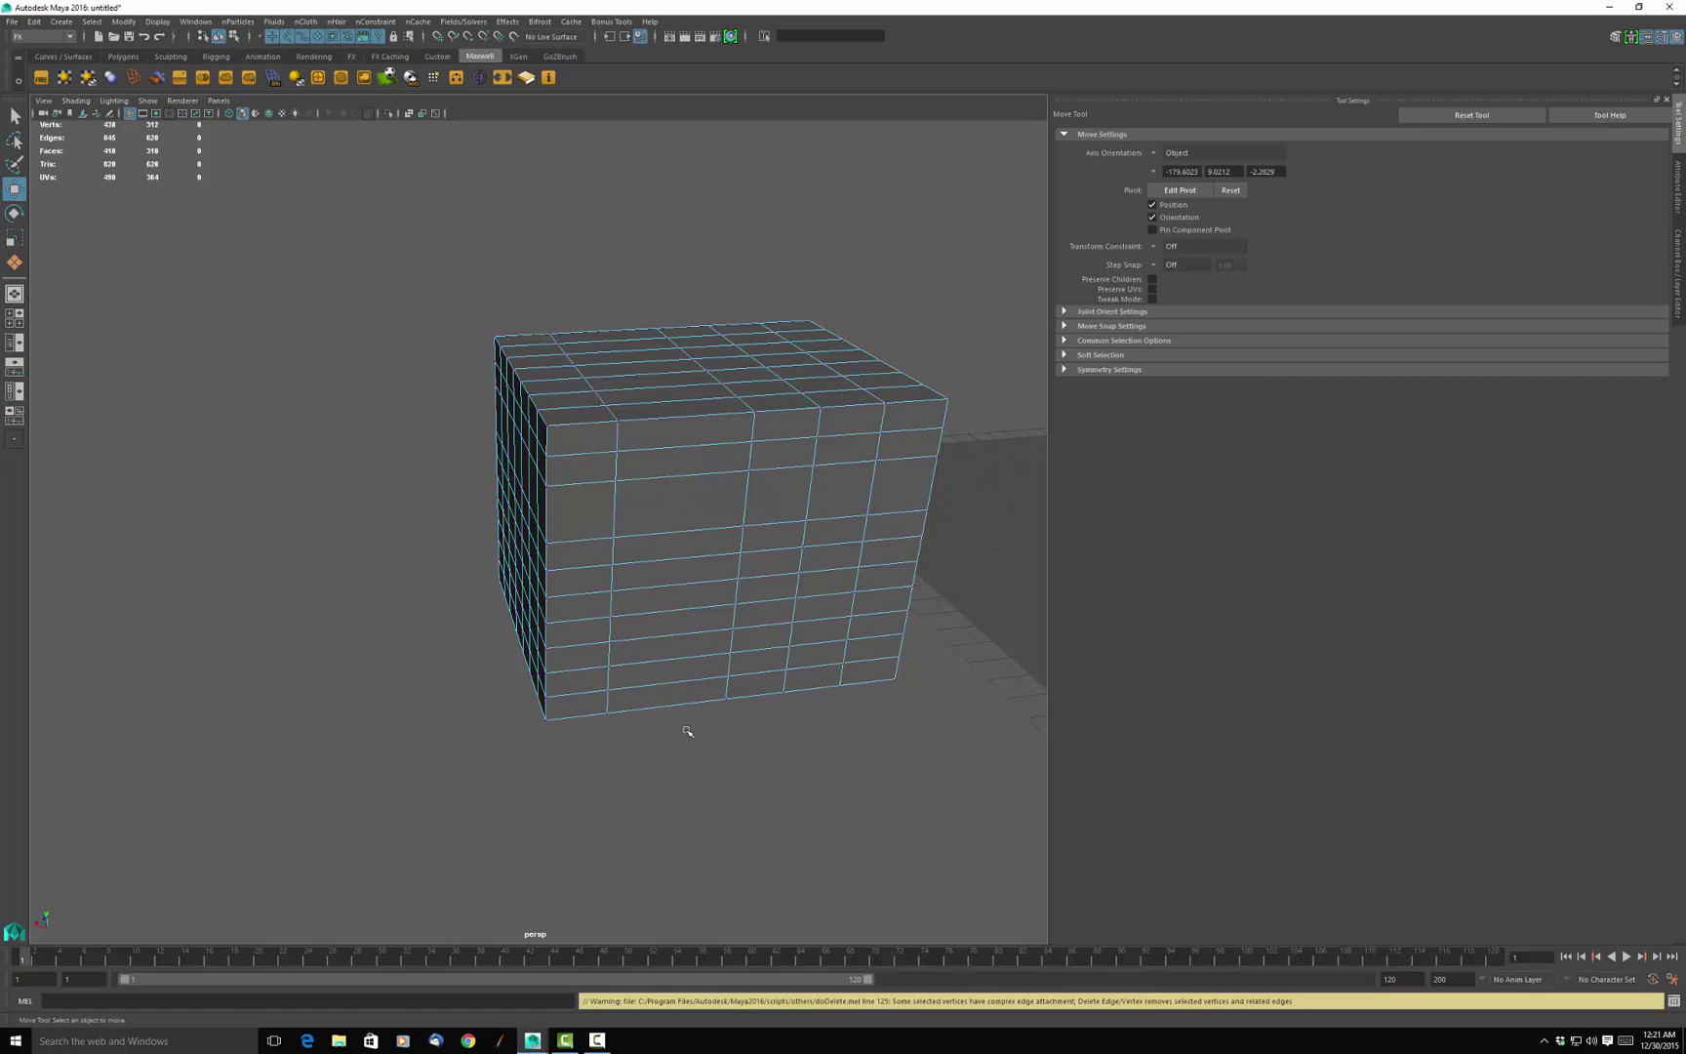
pyautogui.hotkey('ctrl', 'z')
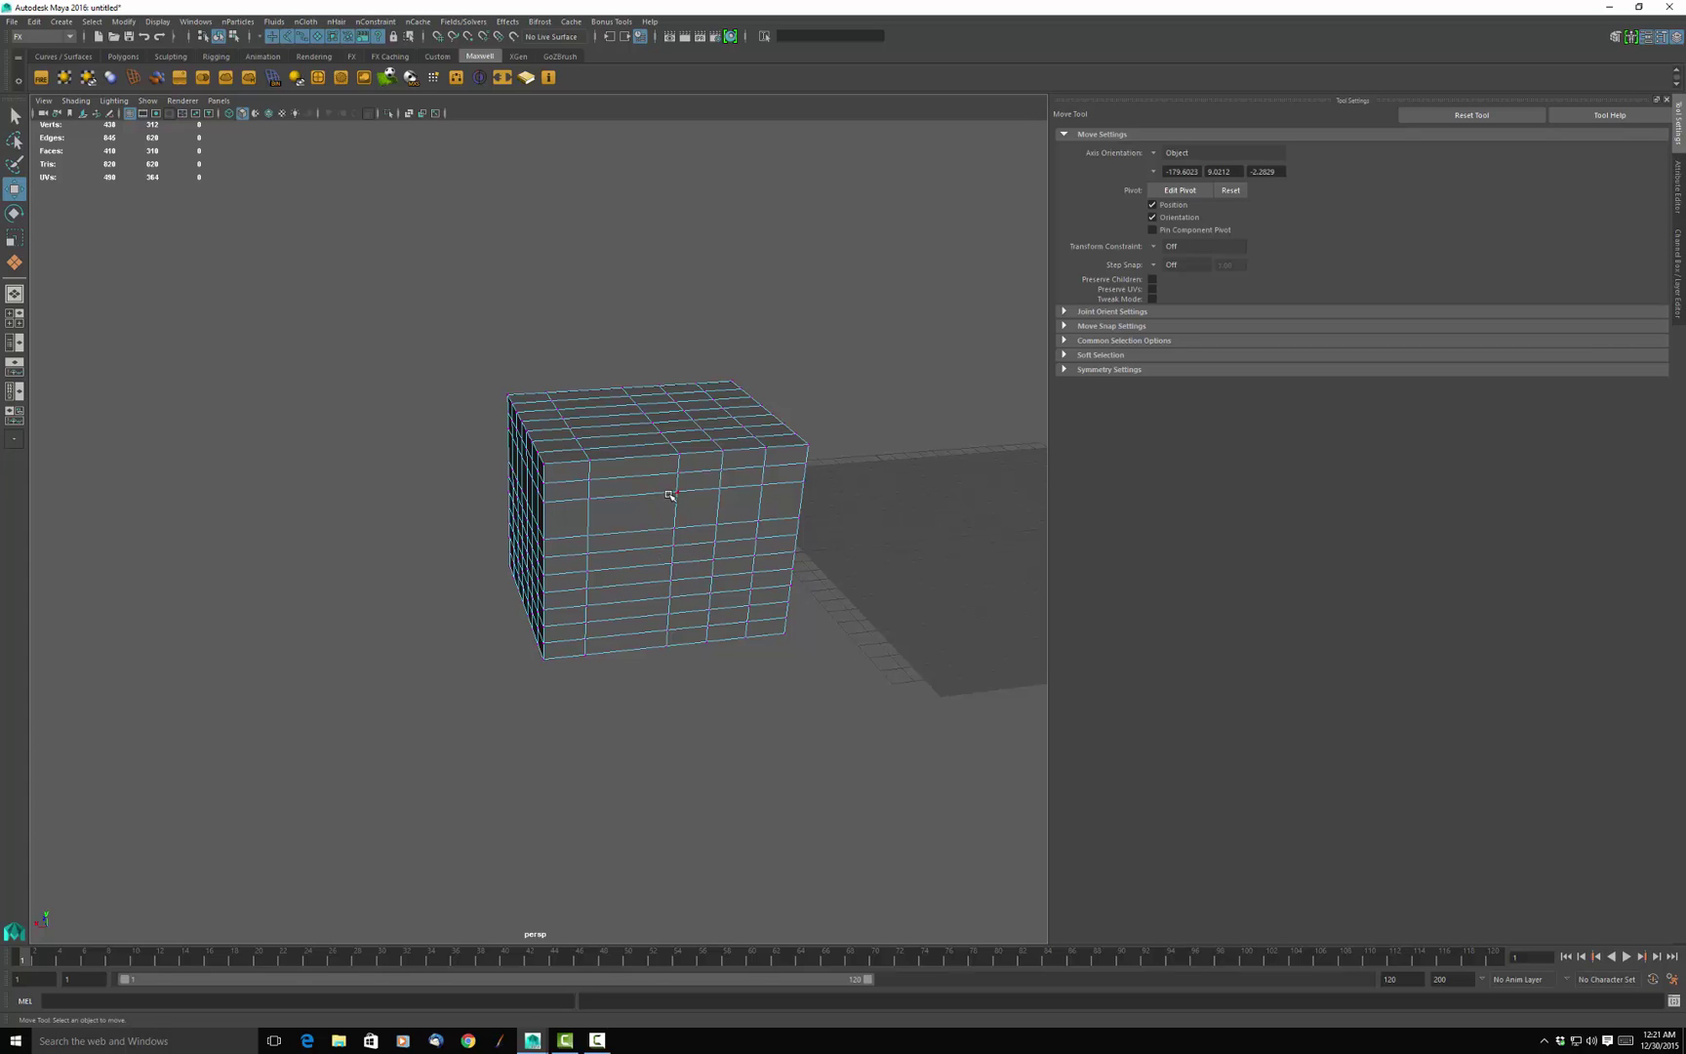
pyautogui.hotkey('ctrl', 'shift', 'a')
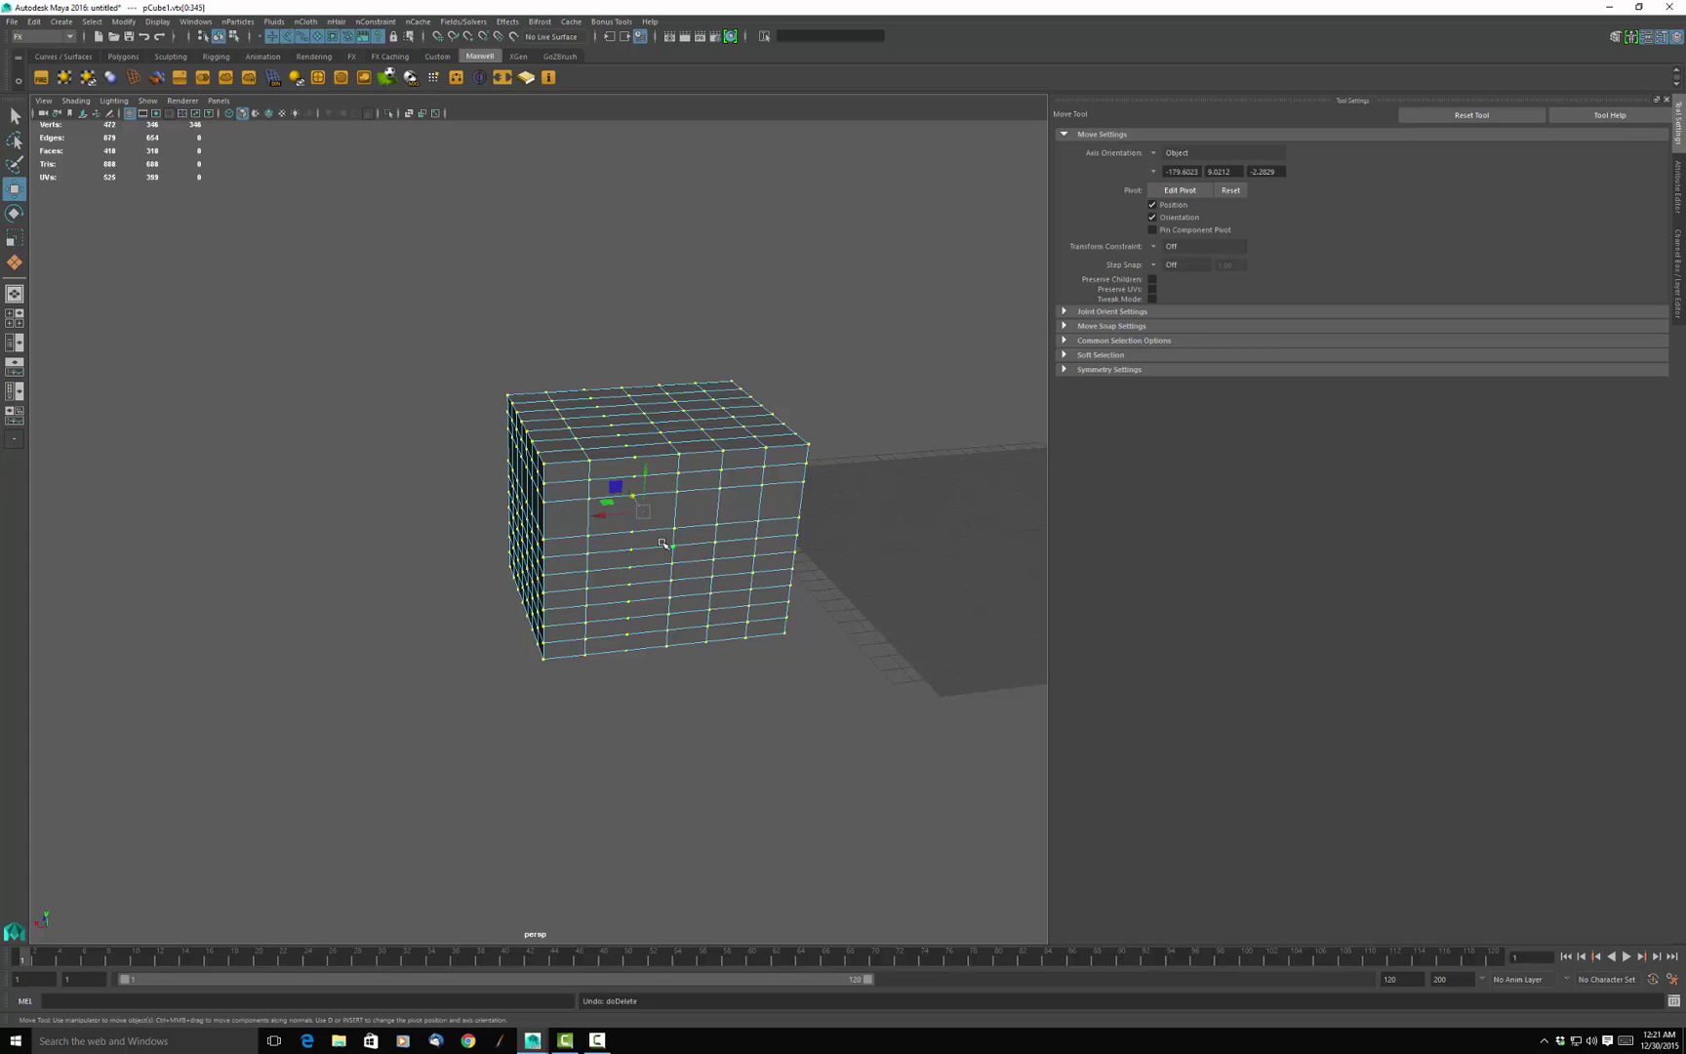
pyautogui.scroll(5, 666, 544)
pyautogui.keyDown('alt'); pyautogui.moveTo(672, 591); pyautogui.dragTo(535, 589); pyautogui.keyUp('alt')
pyautogui.press('q')
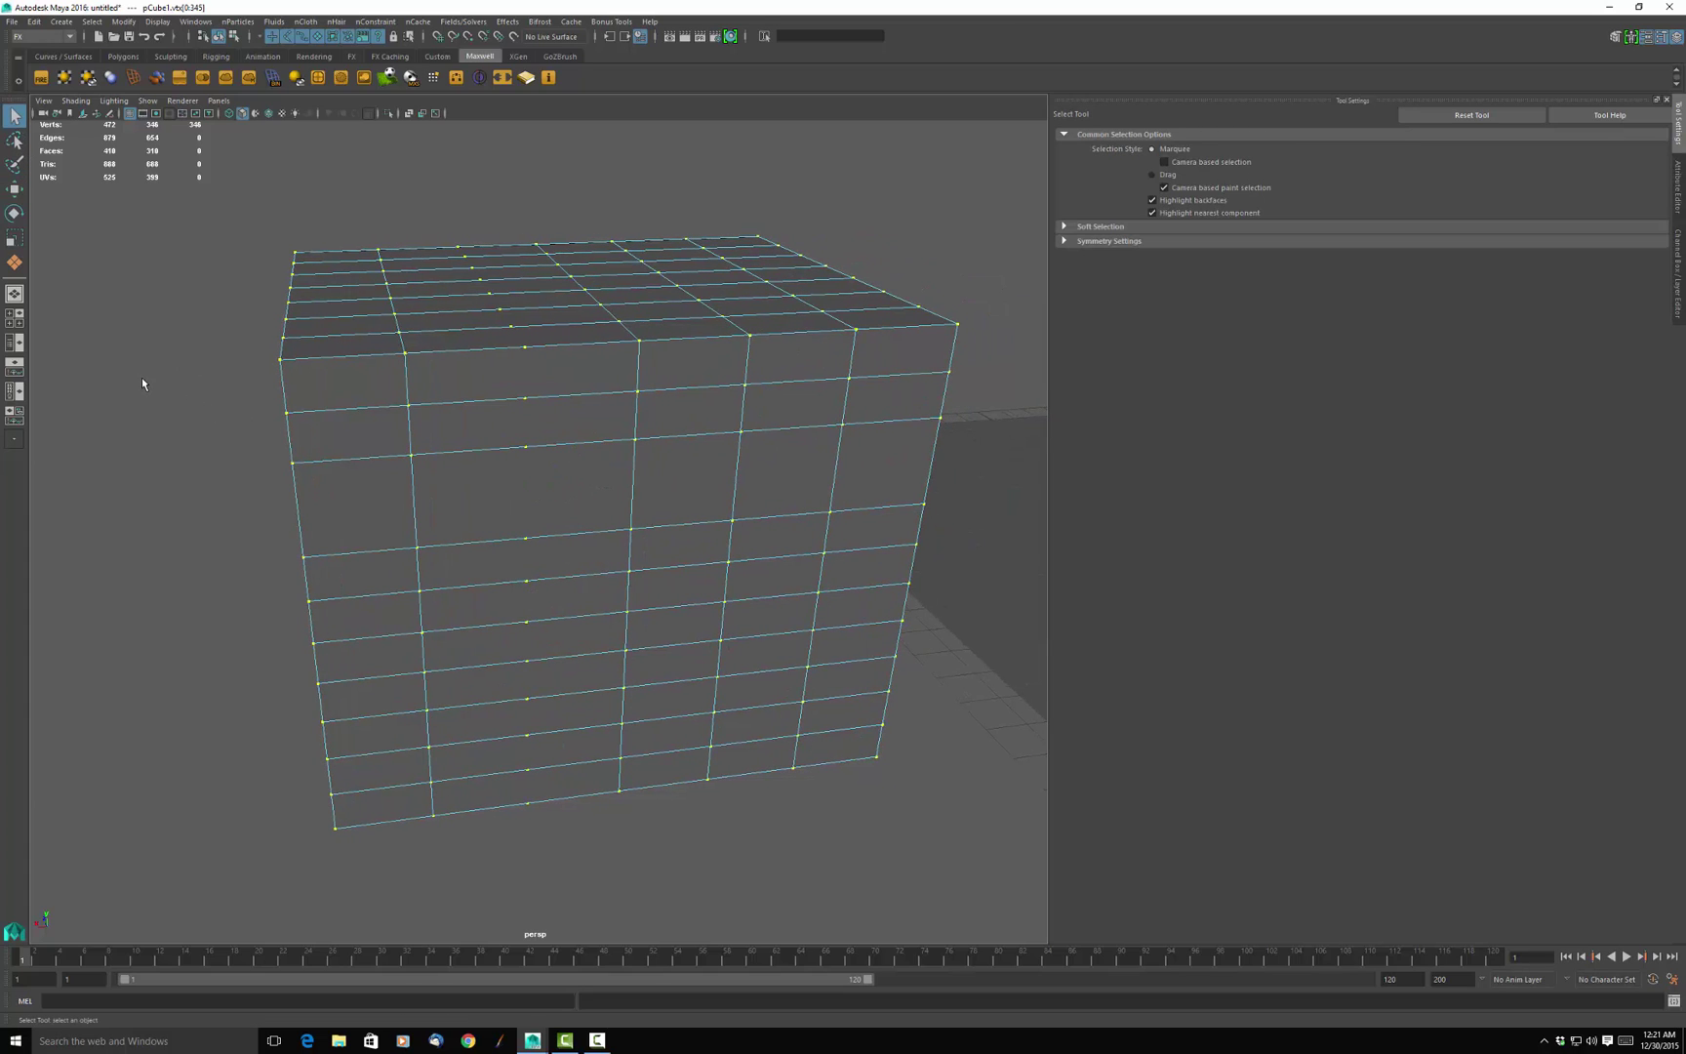
# Turn on Smooth Mesh Preview for pCube1, giving 5088 vertices, then select and clear its vertices.
pyautogui.press('3')
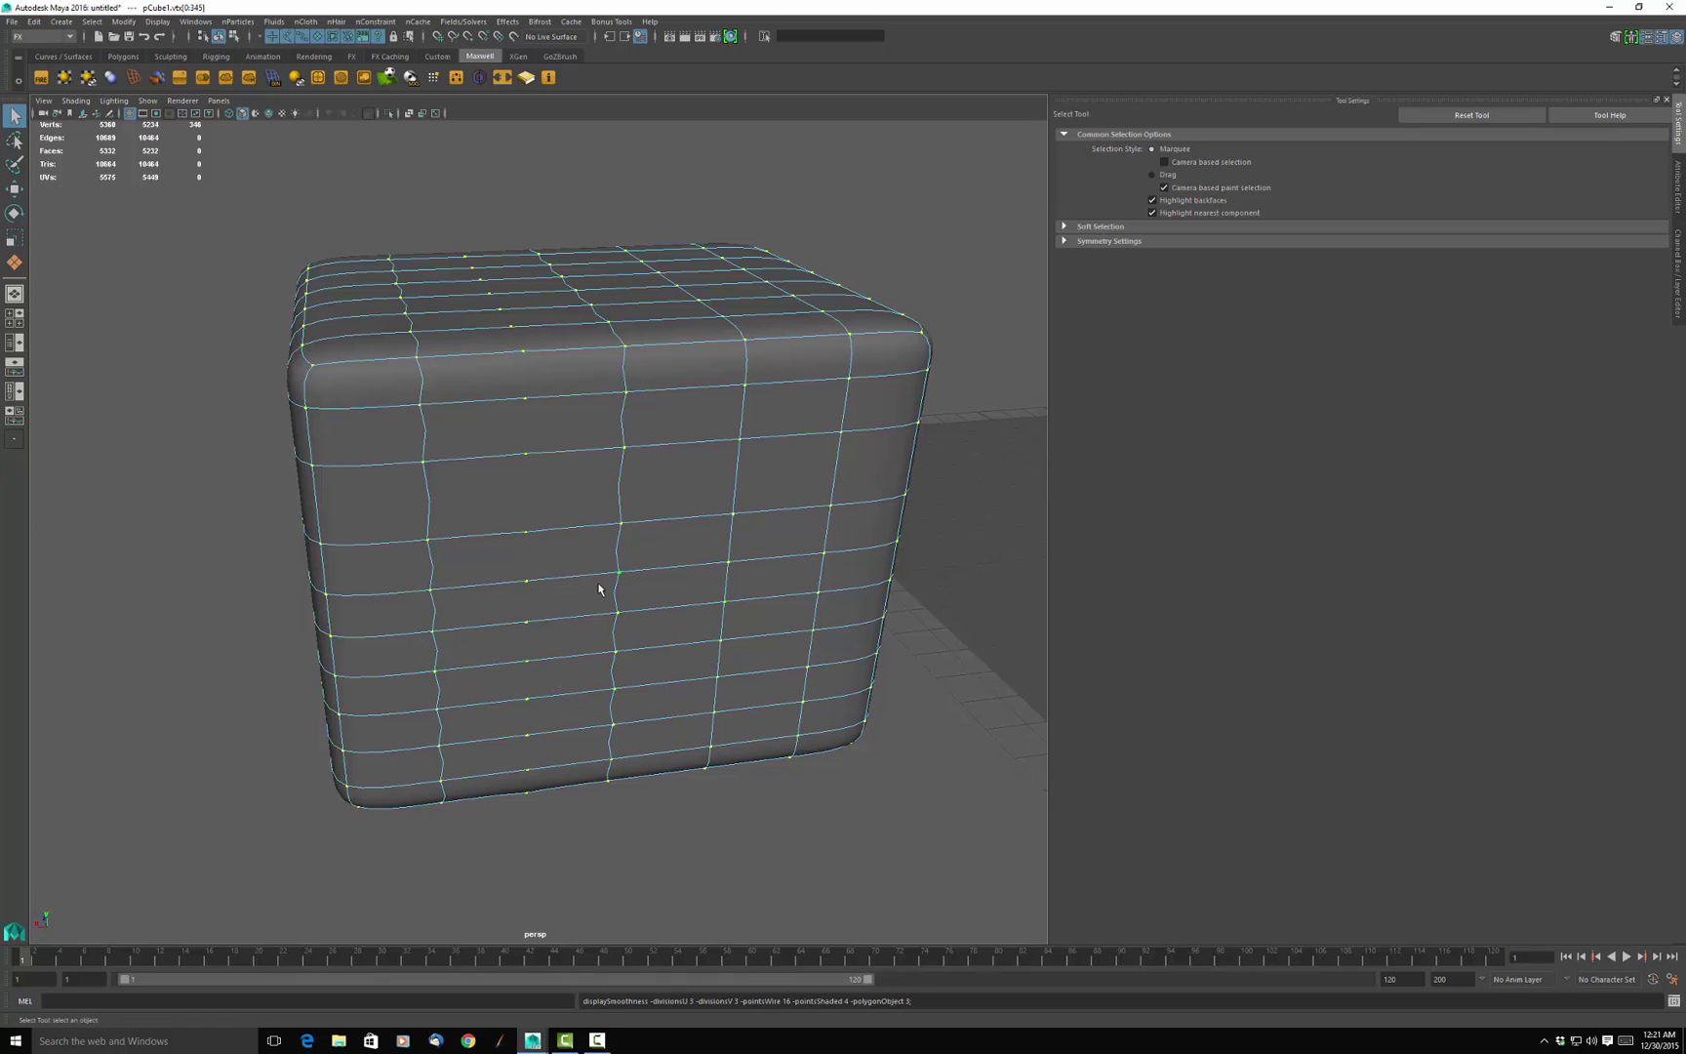
pyautogui.scroll(-2, 599, 580)
pyautogui.moveTo(599, 534); pyautogui.dragTo(583, 538, button='right')
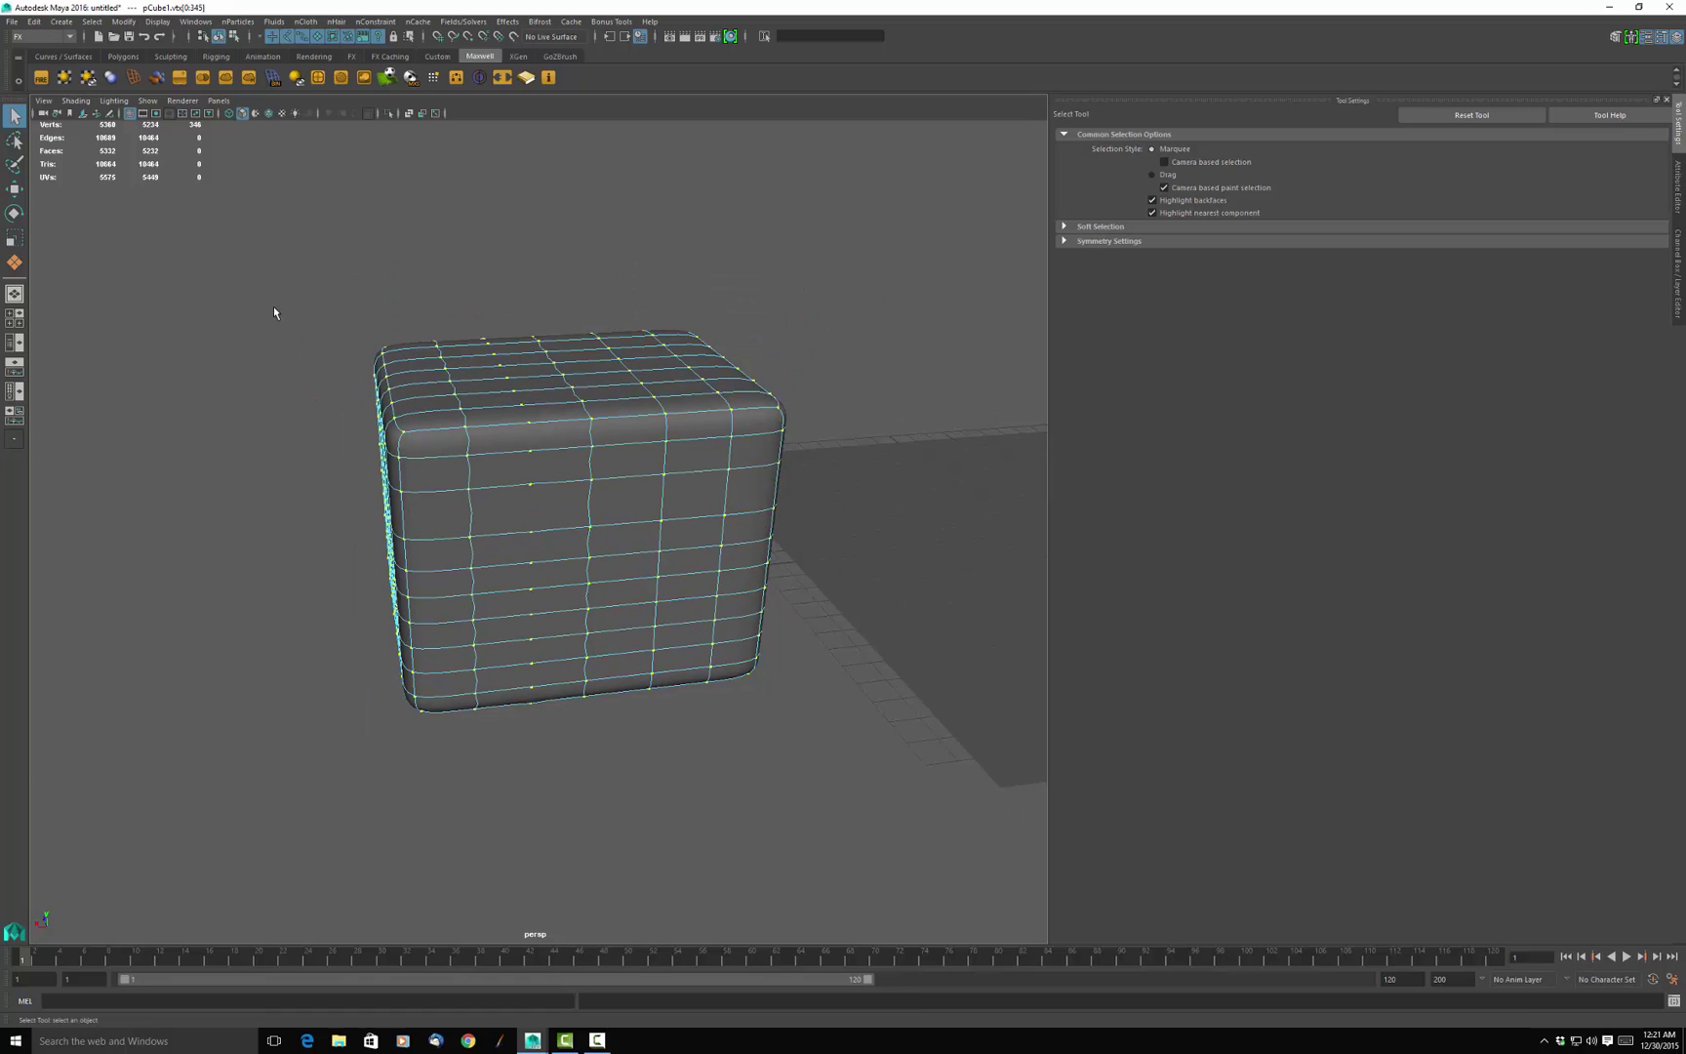
pyautogui.moveTo(273, 308); pyautogui.dragTo(921, 816)
pyautogui.click(923, 814)
pyautogui.scroll(3, 906, 820)
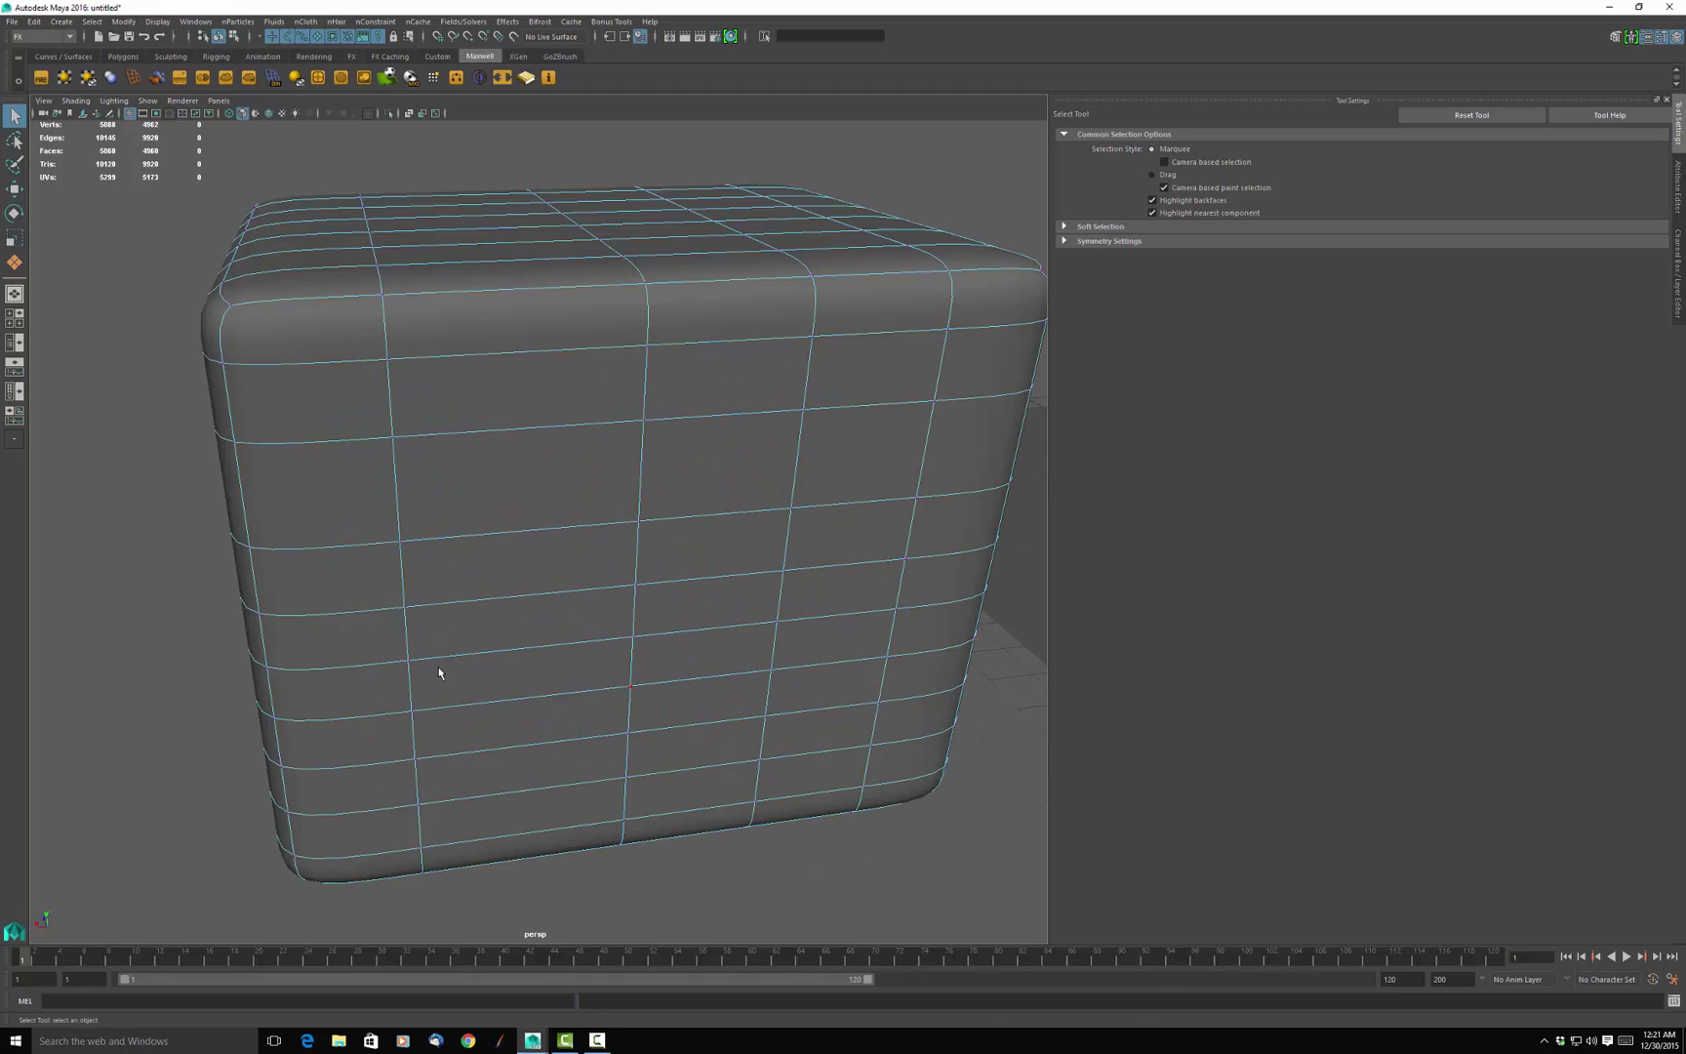
pyautogui.scroll(-3, 410, 656)
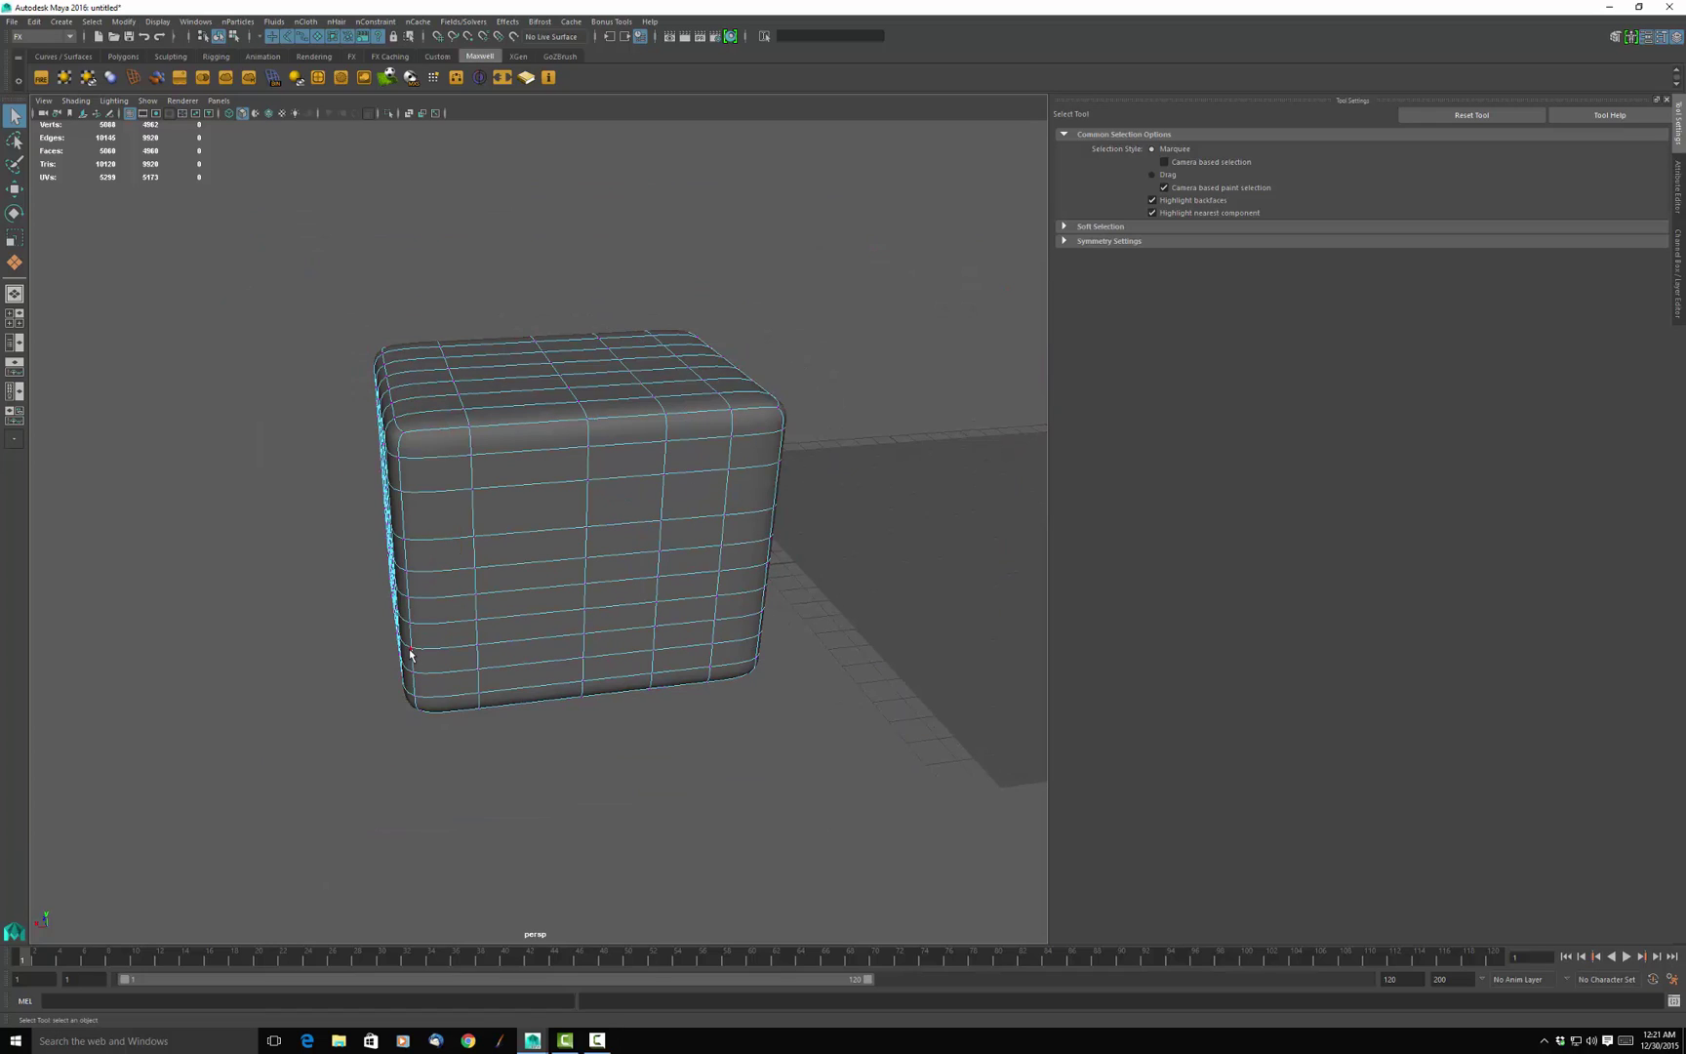